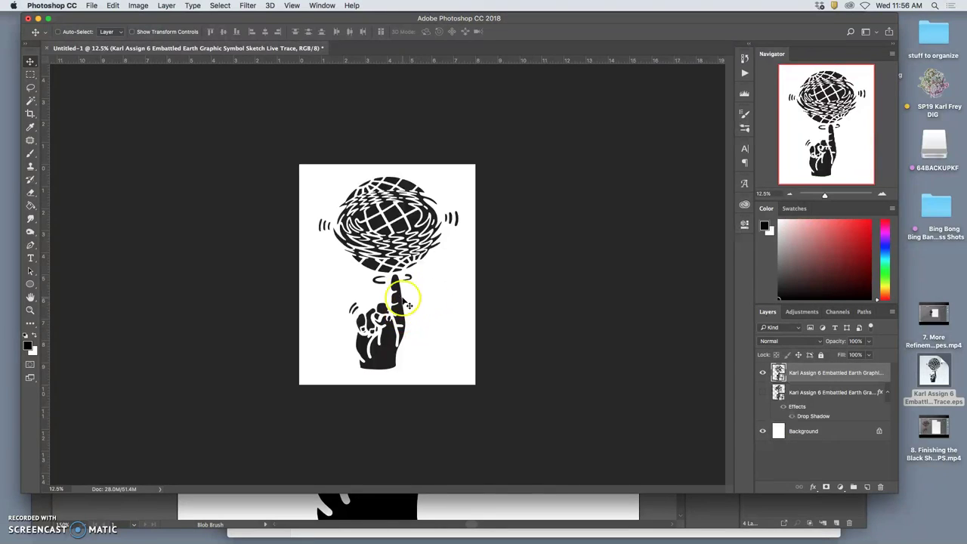
Zoom in on the hand and hide the top artwork layer to reveal the drop-shadow copy
scroll(411, 313, up, 10)
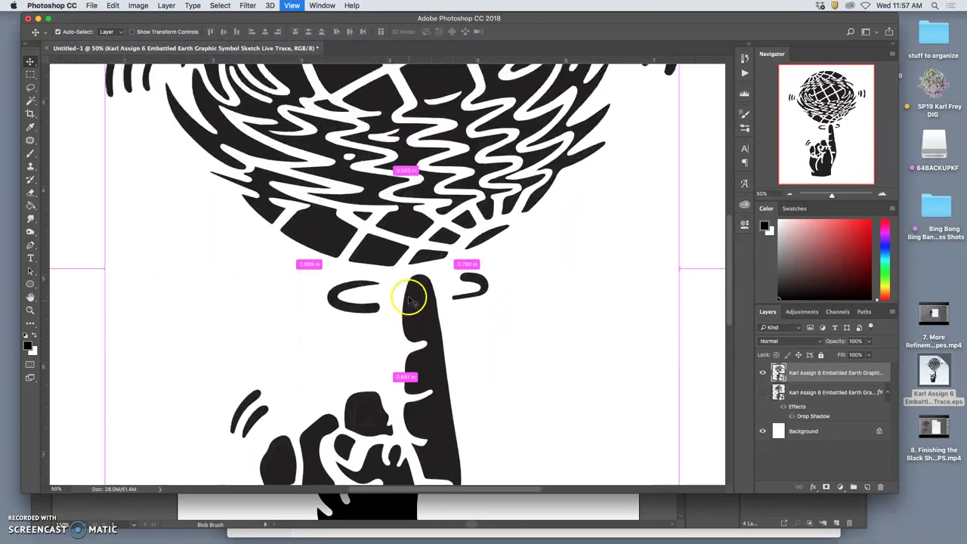
scroll(408, 303, down, 10)
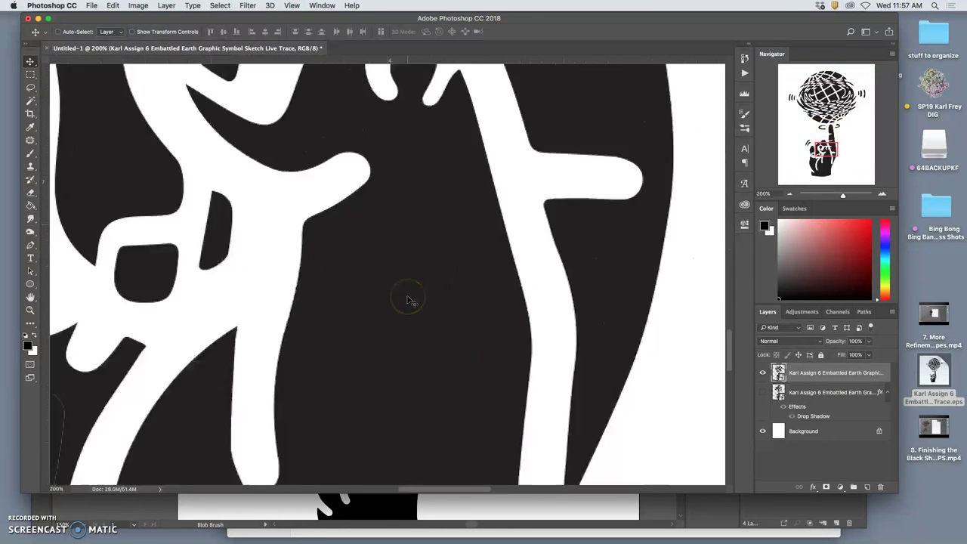
scroll(408, 303, up, 10)
scroll(408, 302, right, 8)
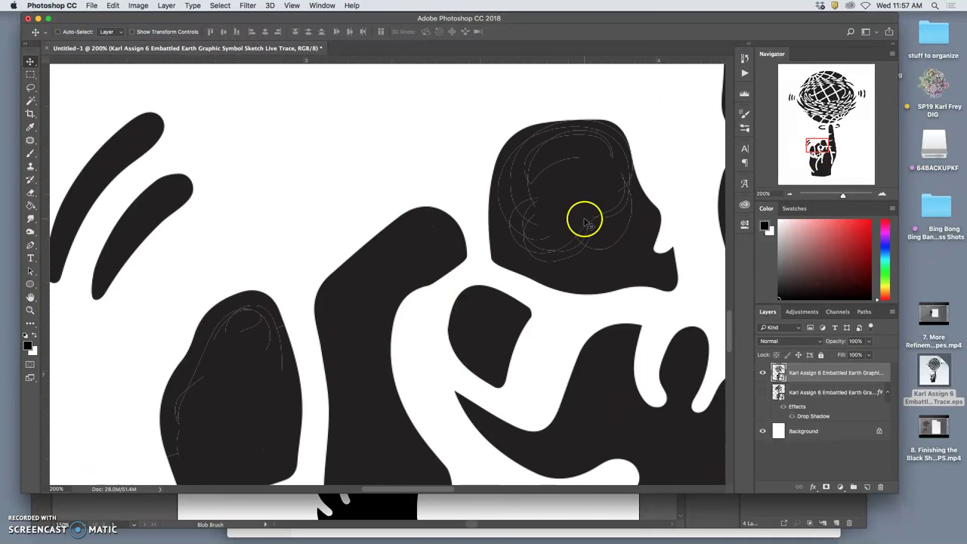
click(762, 373)
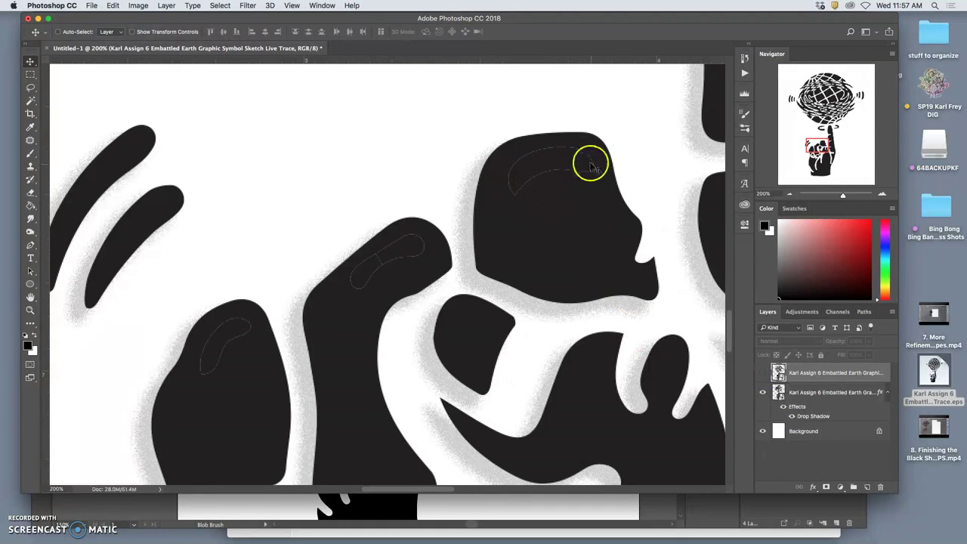
Zoom and pan around the fist in Illustrator, compare with Photoshop, then return to Illustrator
click(542, 507)
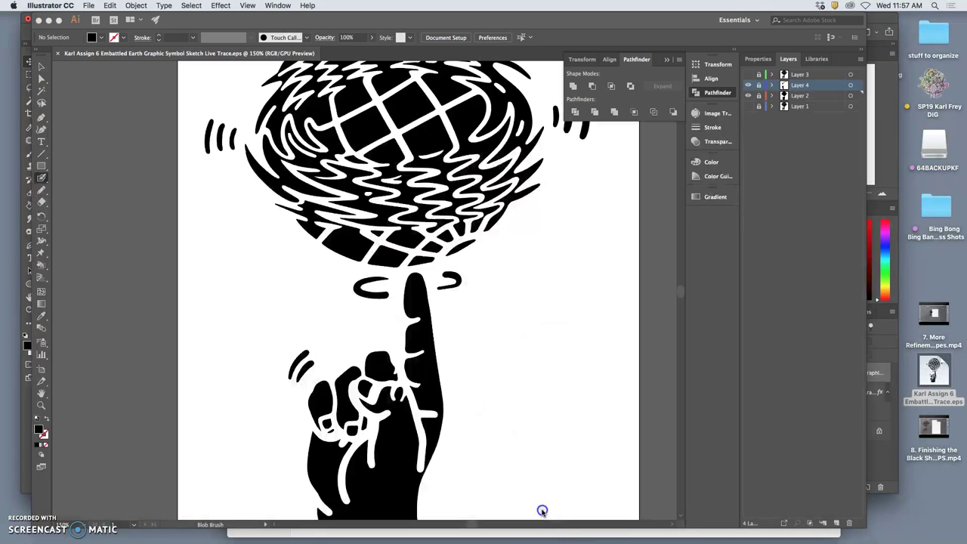
scroll(461, 406, up, 6)
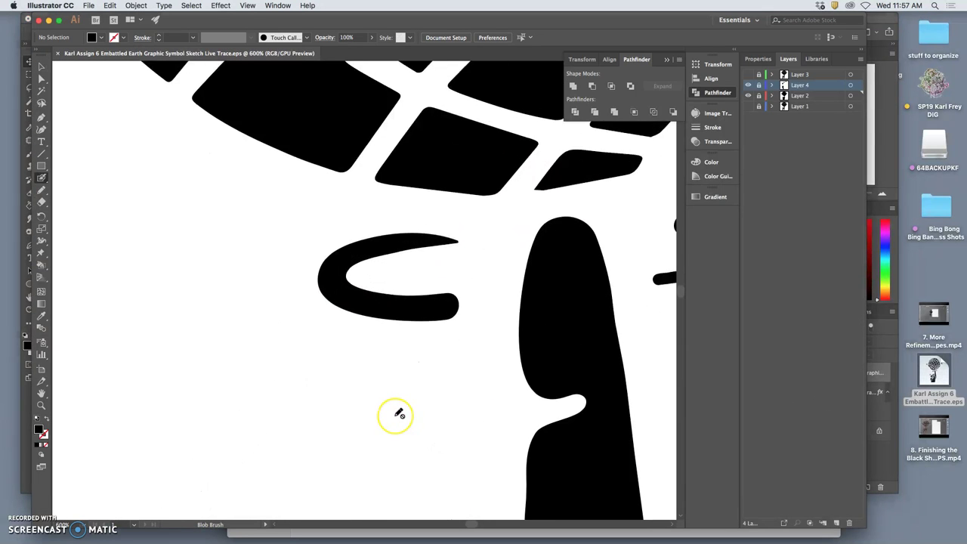
scroll(399, 413, up, 5)
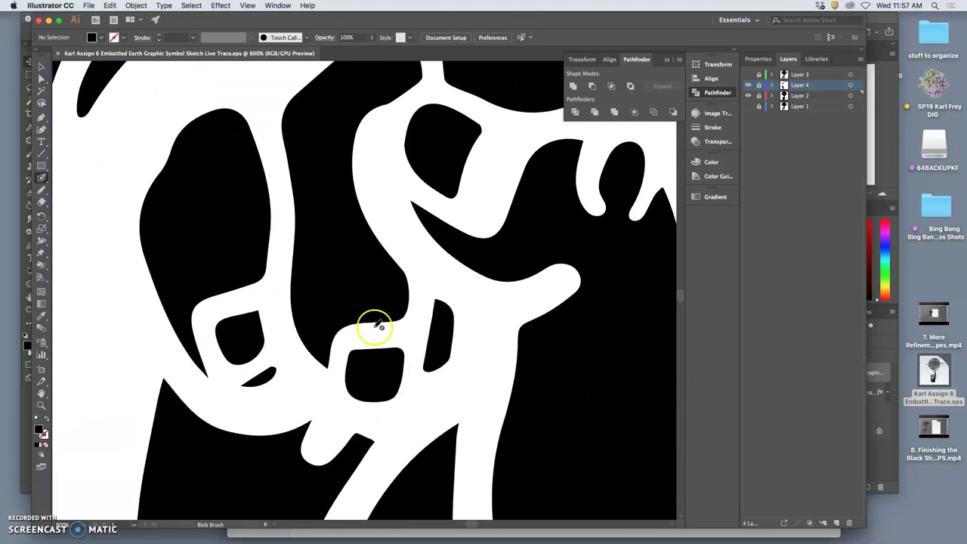
scroll(381, 282, down, 10)
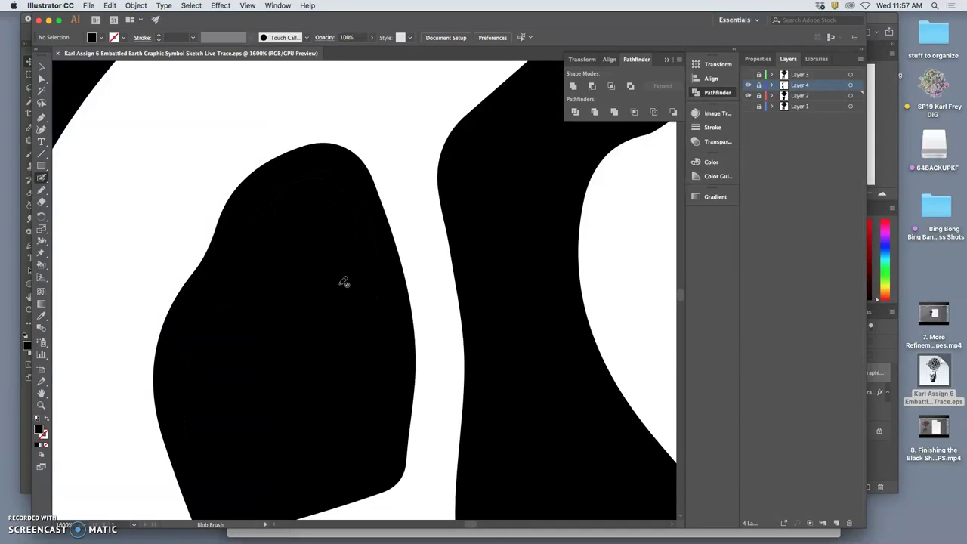
scroll(343, 282, down, 3)
scroll(343, 282, down, 3)
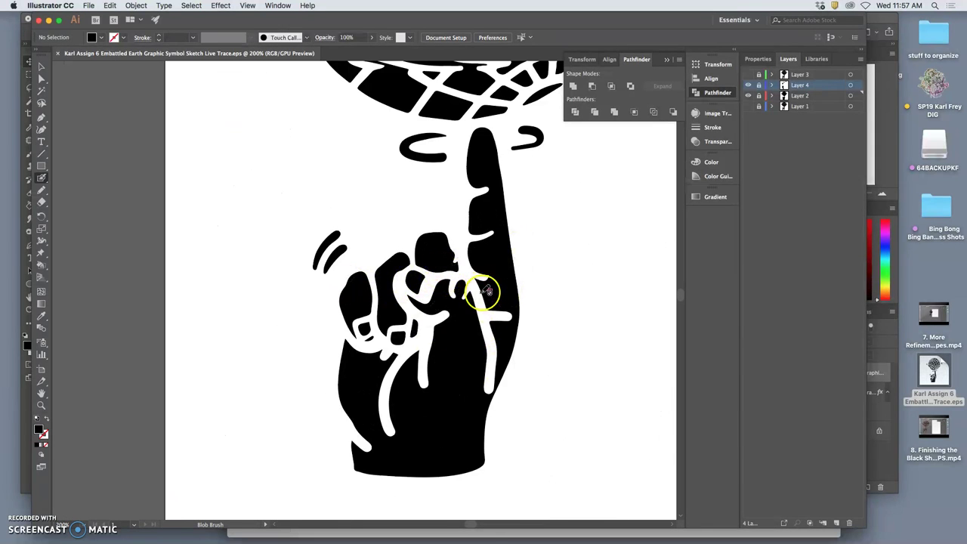
click(884, 19)
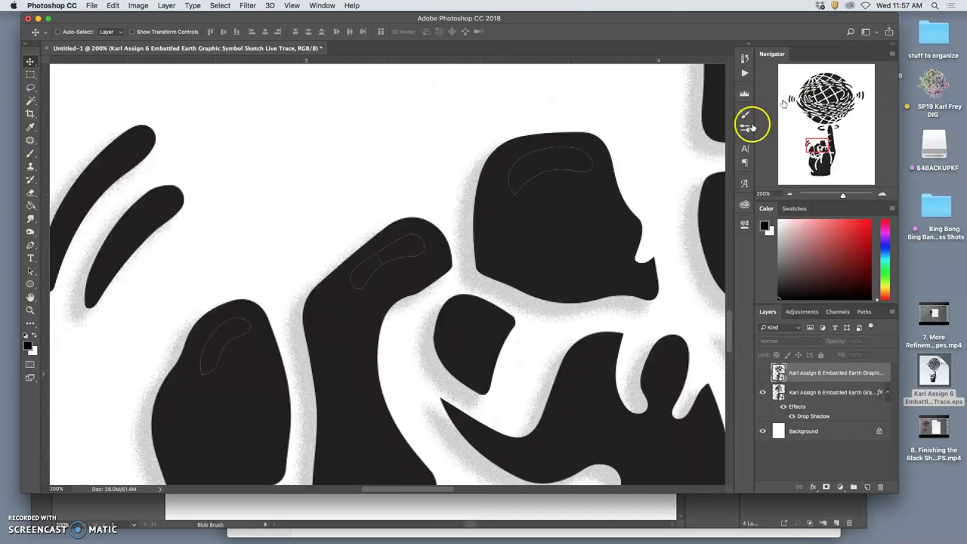
click(587, 517)
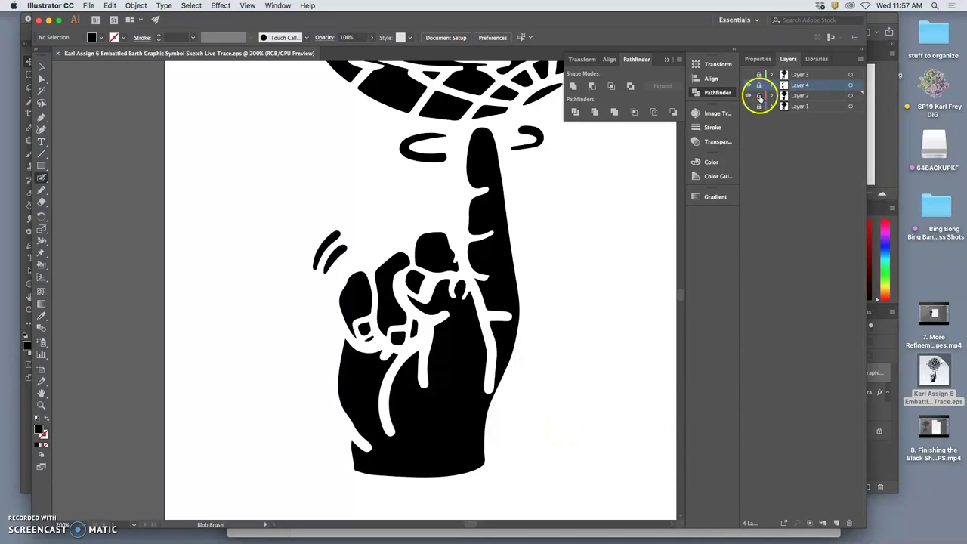
Expand Layer 2, target the Live Paint group, and expand it into ordinary paths
click(771, 96)
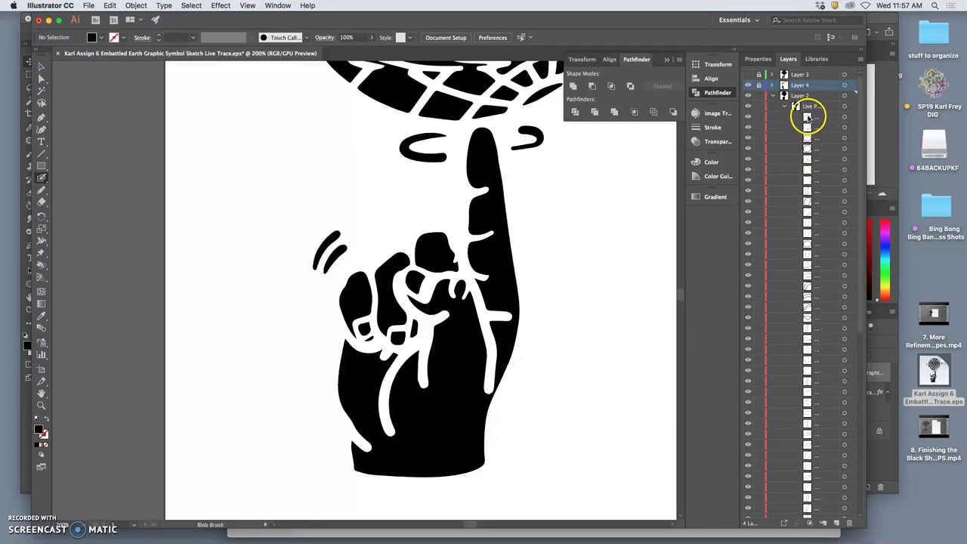
click(803, 110)
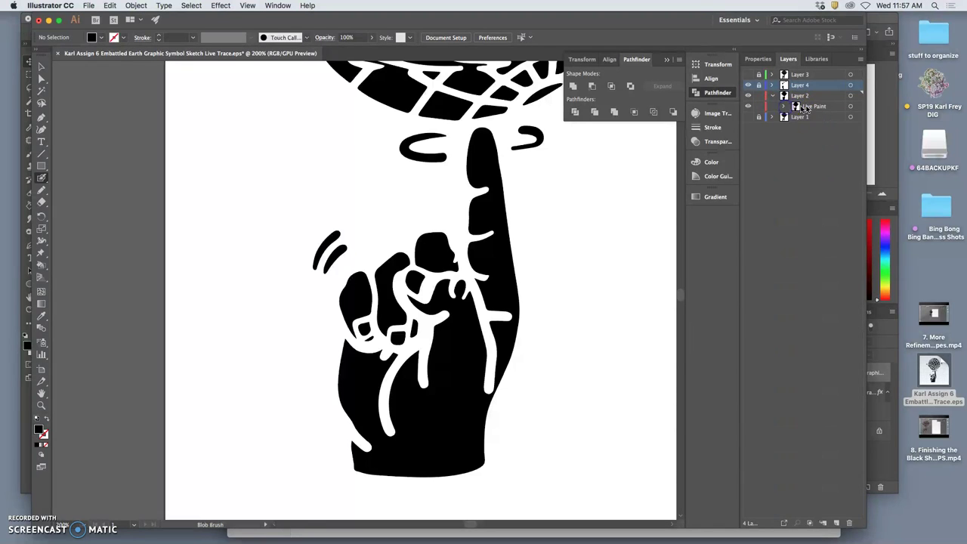
click(785, 107)
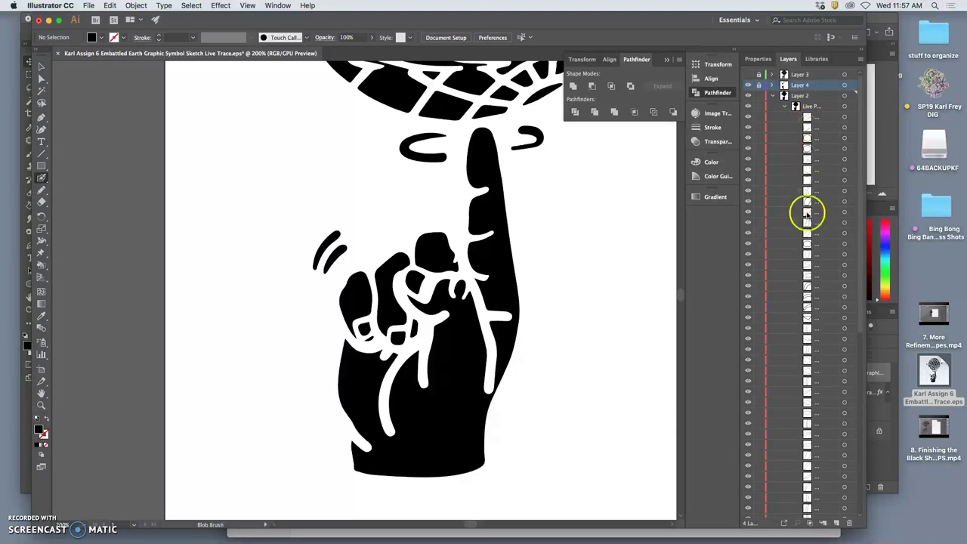
click(845, 108)
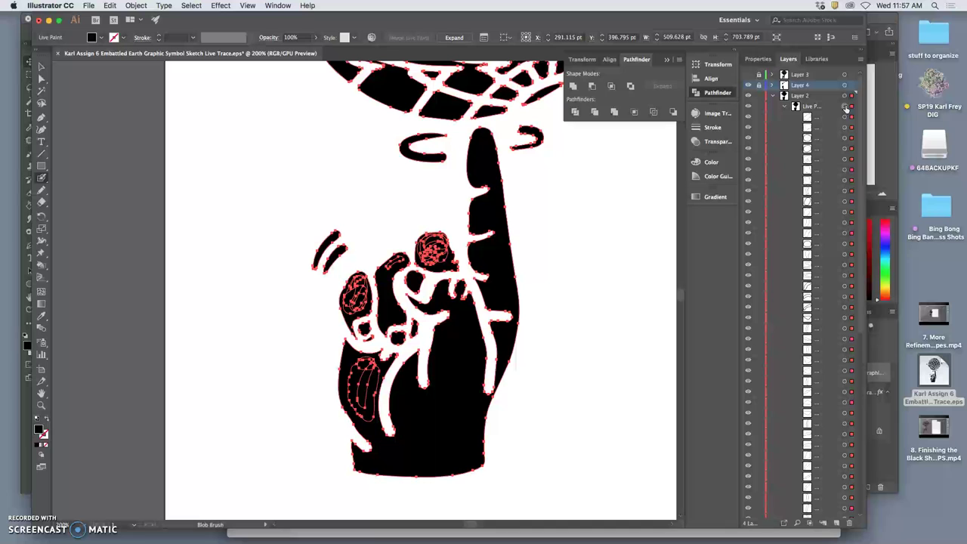
click(455, 38)
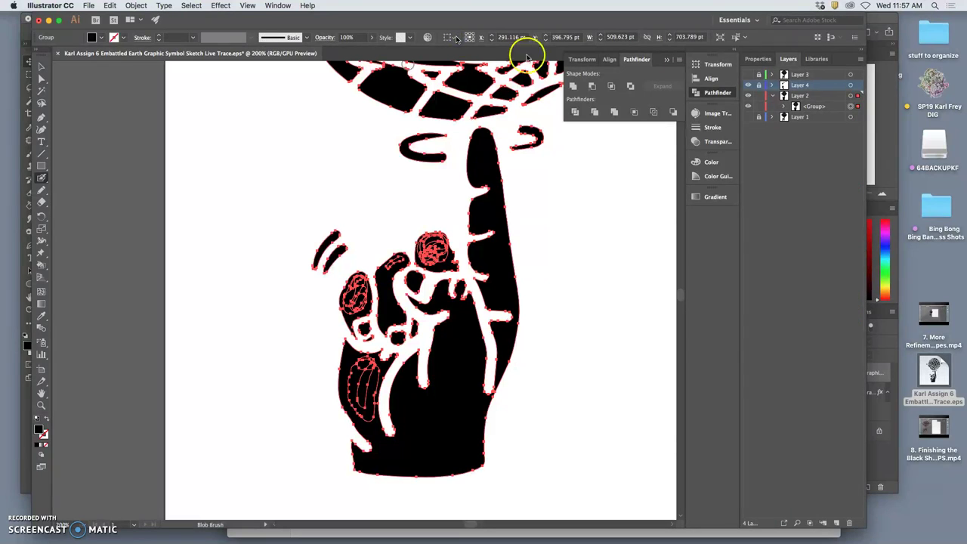
Select the expanded paths and merge them with Pathfinder Unite, then zoom out to the artboard
click(759, 87)
click(842, 110)
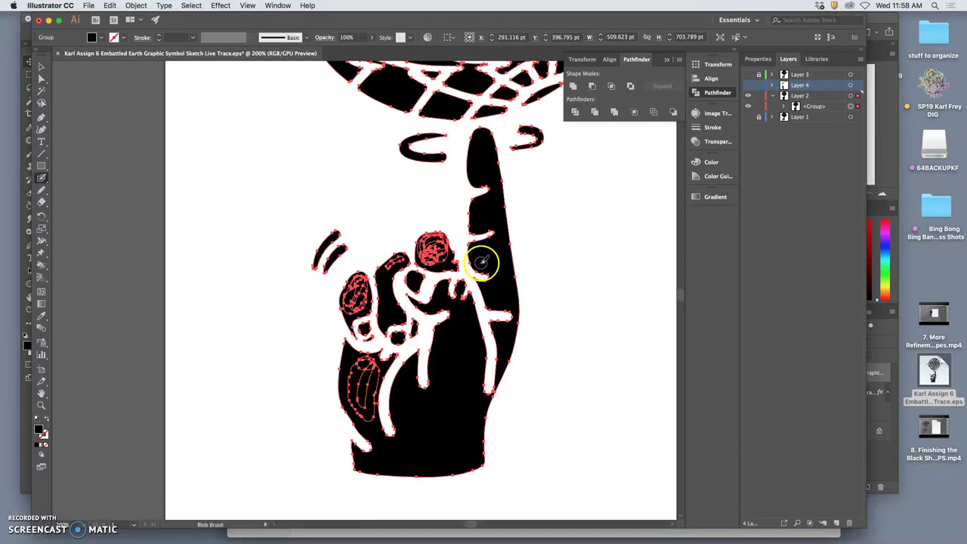
scroll(481, 262, up, 5)
scroll(395, 383, down, 3)
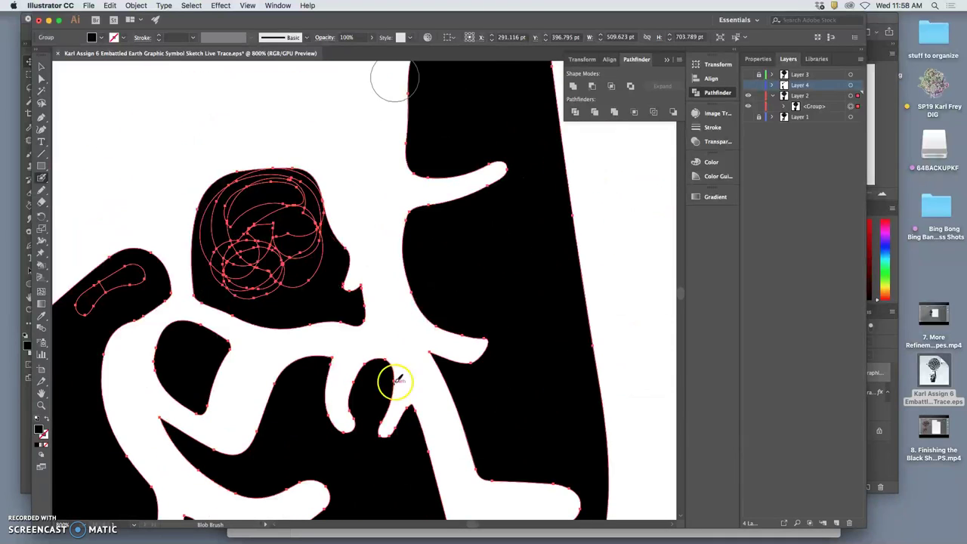
click(573, 85)
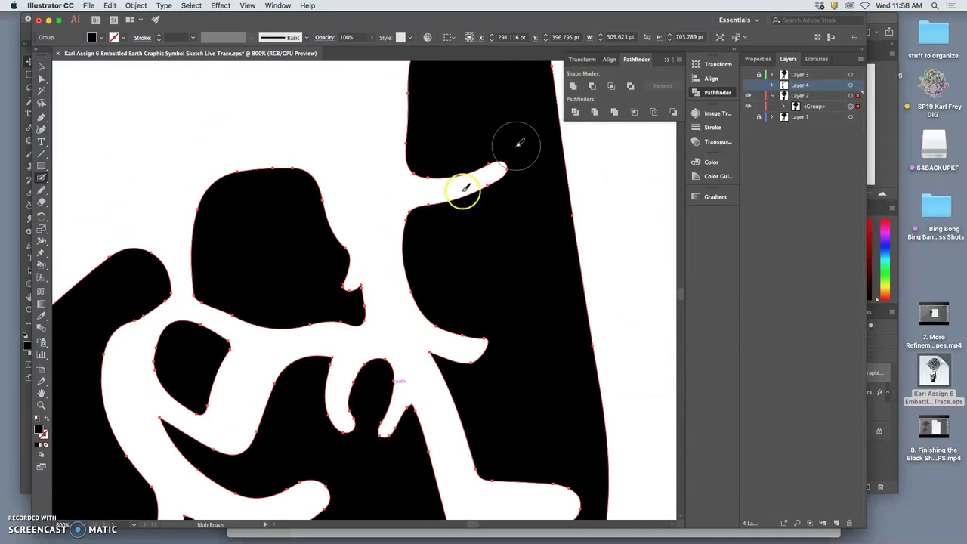
scroll(289, 265, left, 6)
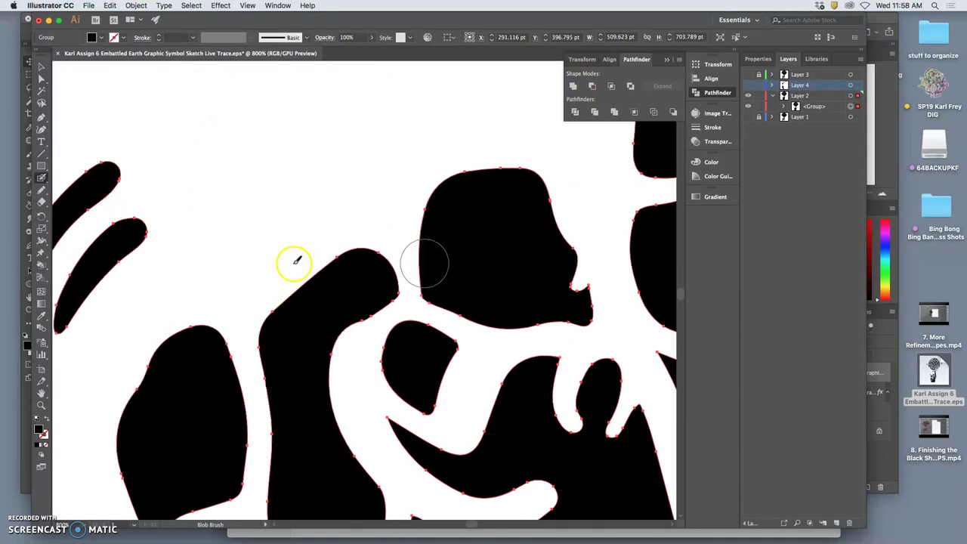
scroll(301, 260, down, 10)
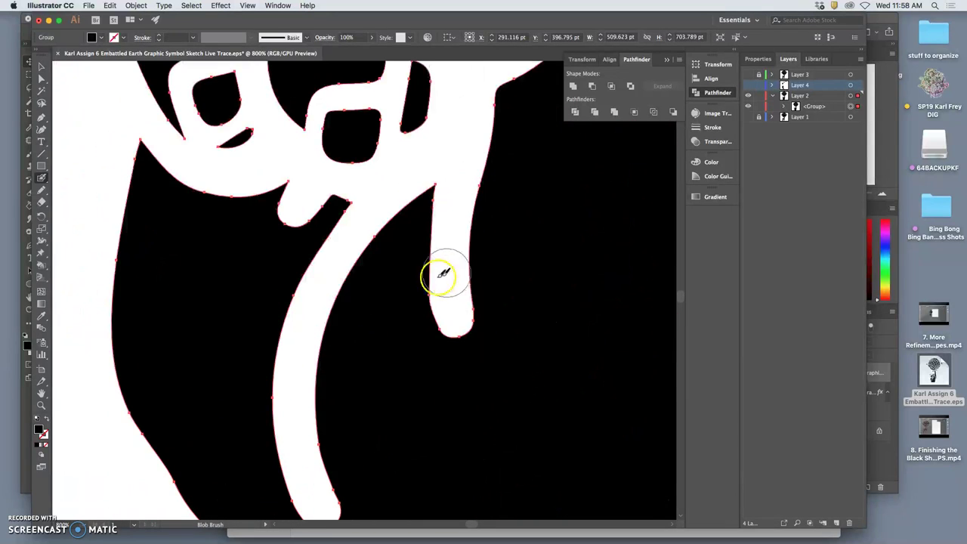
key(super+minus)
key(super+minus)
key(super+minus)
key(super+minus)
key(super+minus)
key(super+minus)
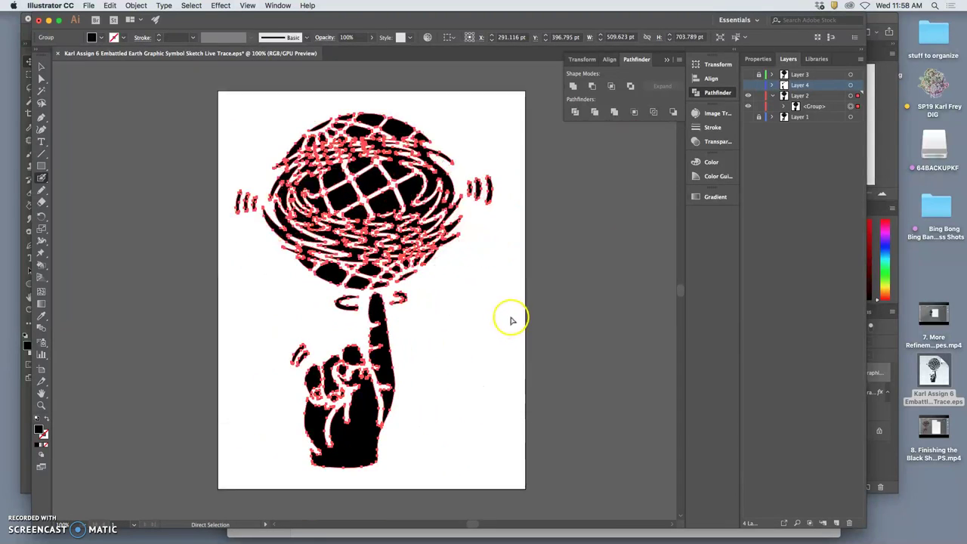
key(super+minus)
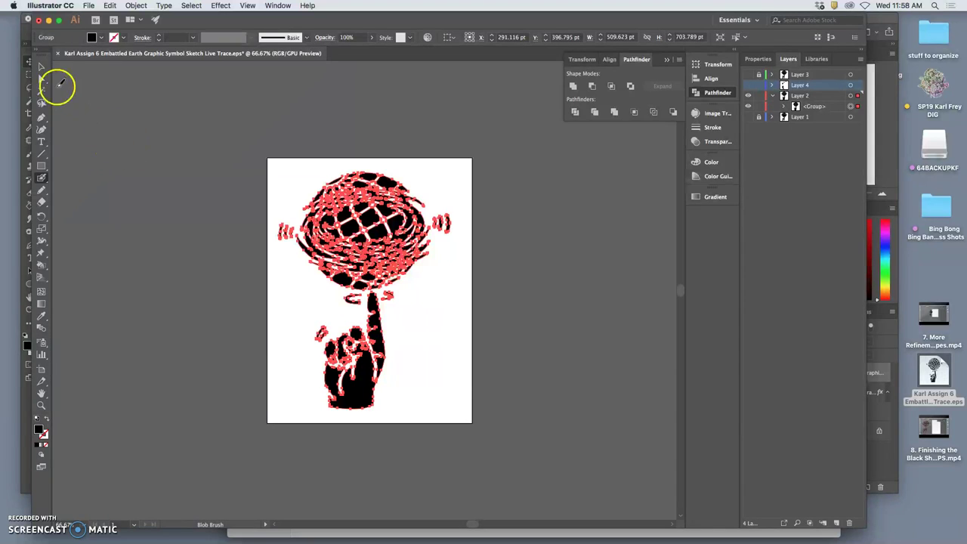
Deselect, zoom in on the finger, and pull the top knuckle shape up and right
click(41, 102)
click(129, 147)
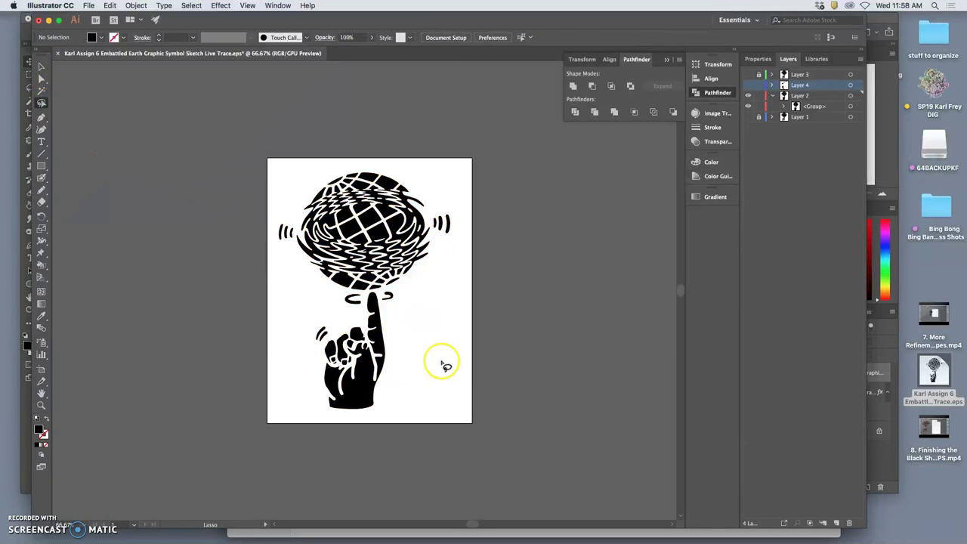
key(super+plus)
key(super+plus)
key(super+plus)
key(super+plus)
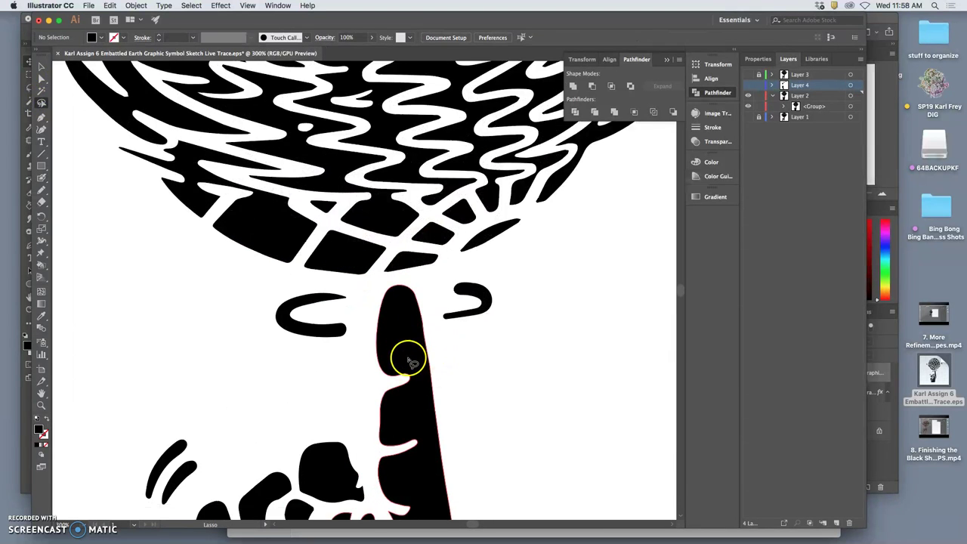
scroll(409, 361, down, 5)
scroll(405, 363, left, 3)
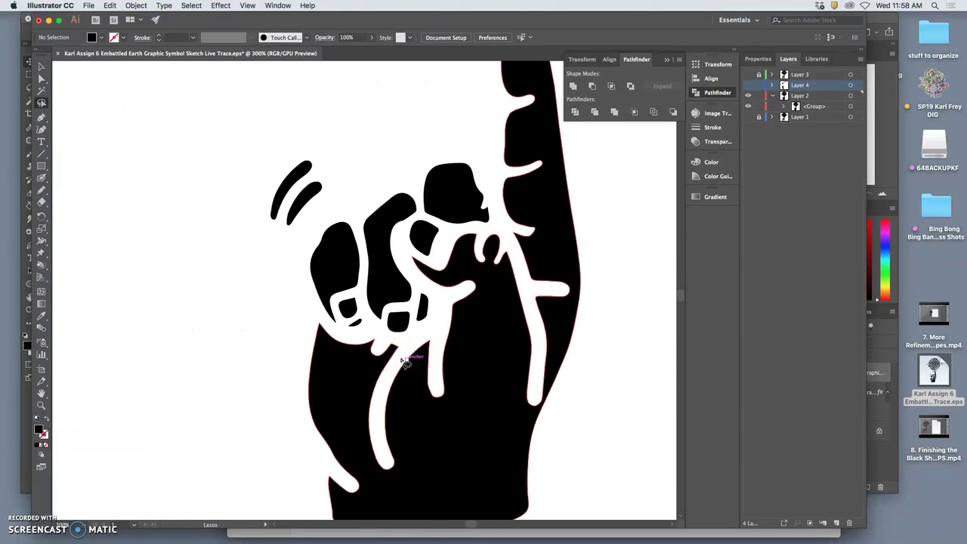
drag(413, 338, 432, 314)
Erase stray marks along the knuckle edge, index finger edge, and fist with the Eraser
click(41, 201)
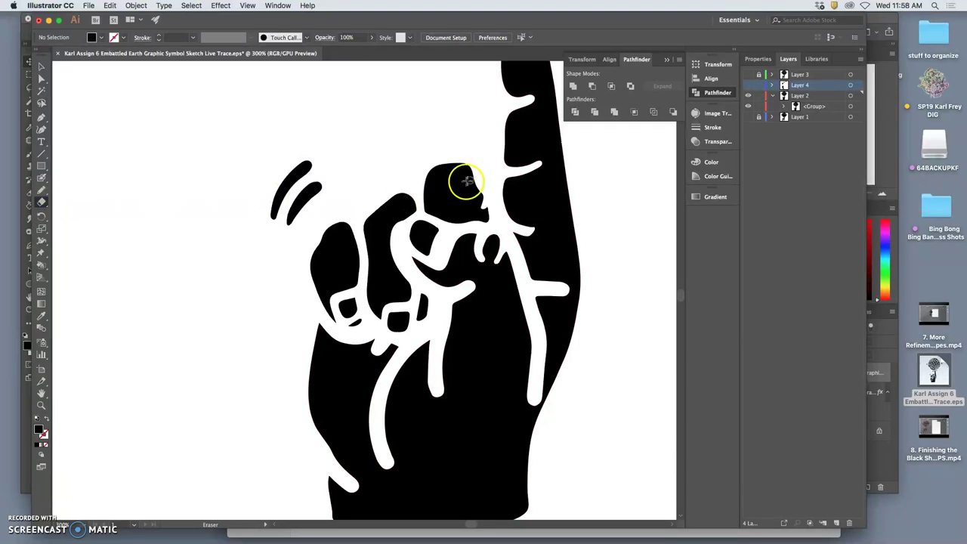
drag(410, 214, 400, 205)
mouse_move(361, 244)
mouse_down()
mouse_move(348, 267)
mouse_move(362, 257)
mouse_move(338, 242)
mouse_up()
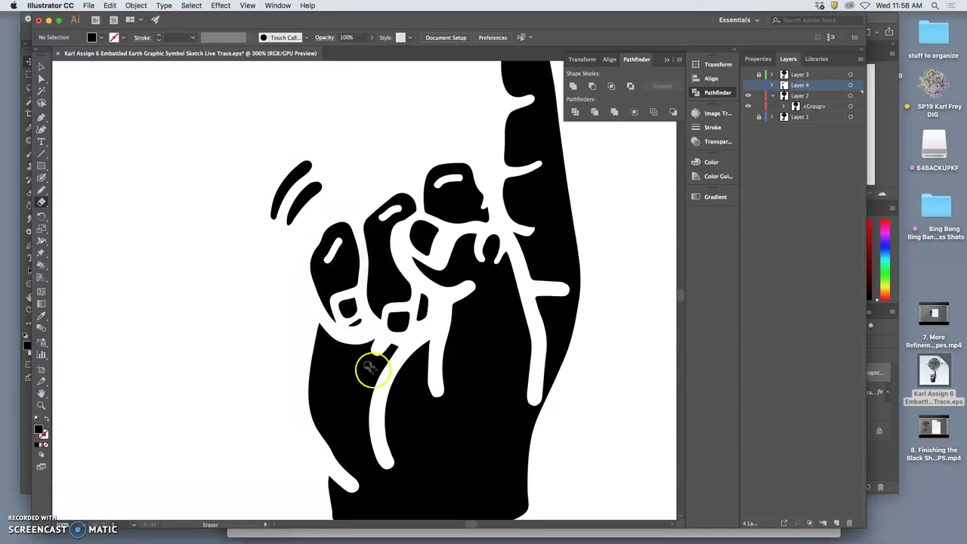
drag(374, 371, 352, 383)
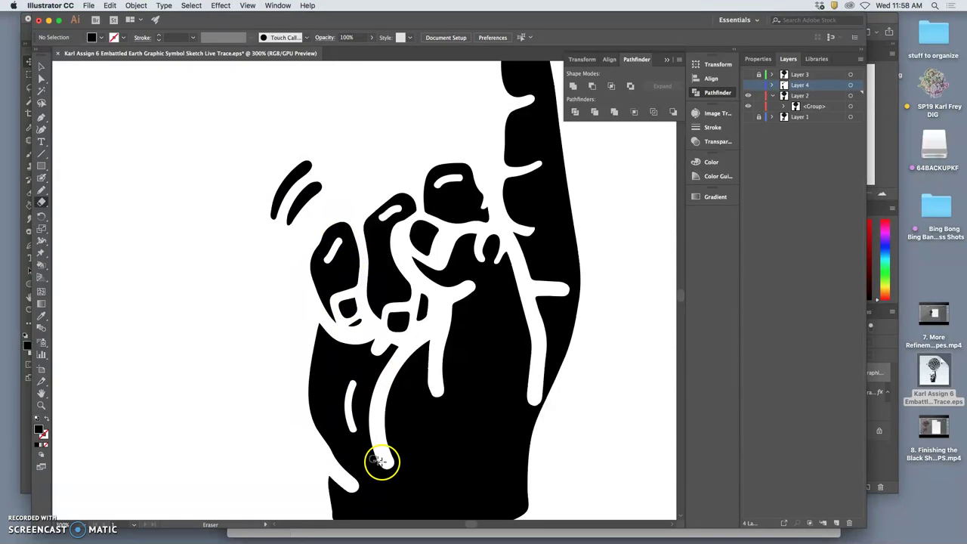
Zoom out and in on the globe to check the whole globe-and-hand logo
key(super+minus)
key(super+minus)
key(super+minus)
key(super+minus)
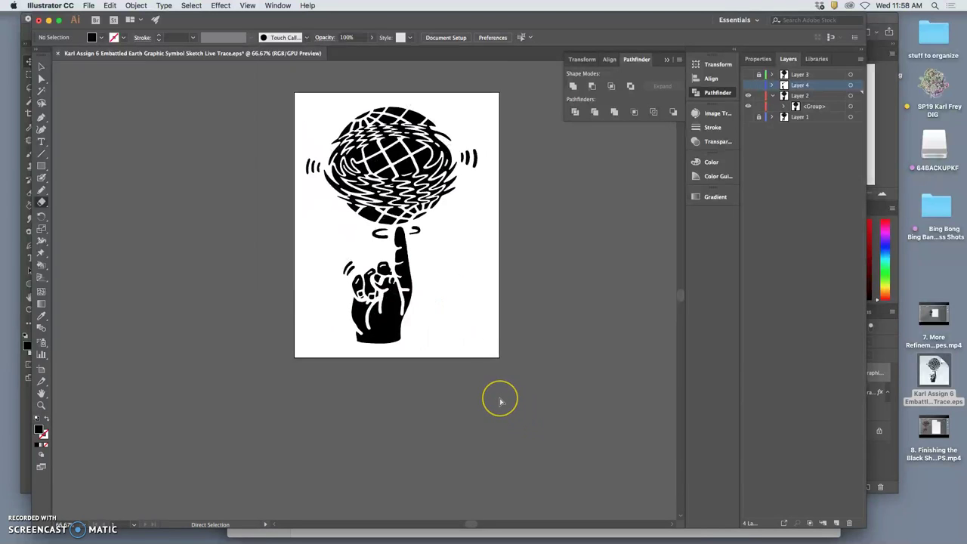
click(373, 240)
click(435, 271)
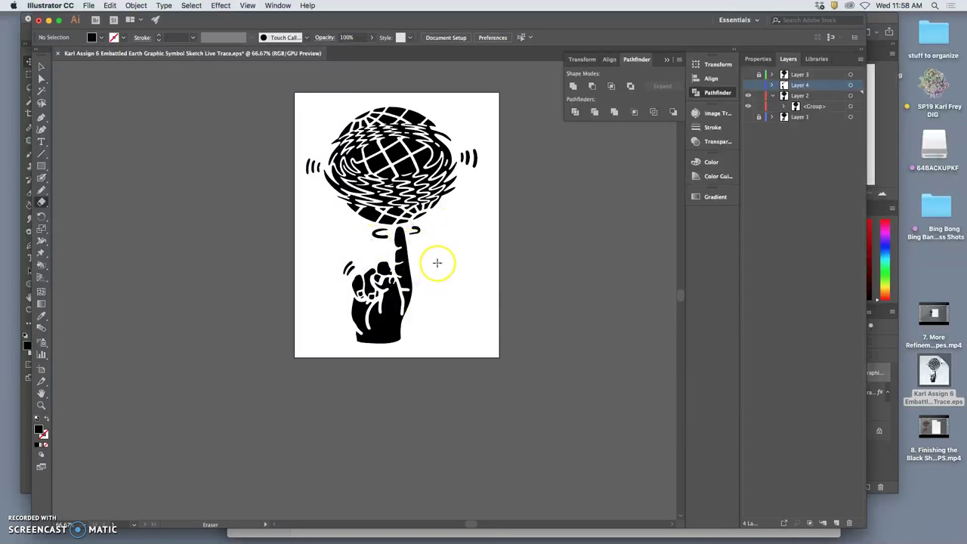
key(super+plus)
scroll(468, 272, up, 3)
key(super+plus)
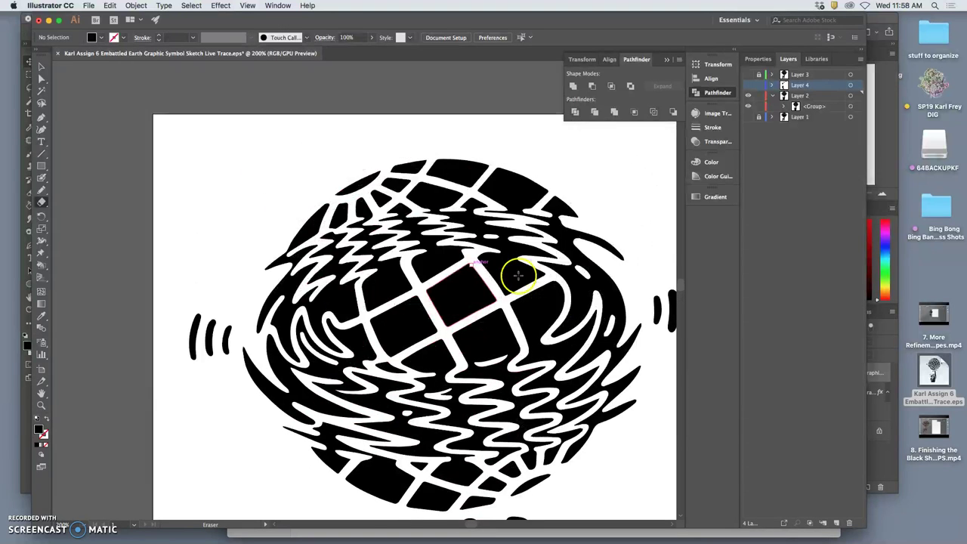
key(super+minus)
key(super+minus)
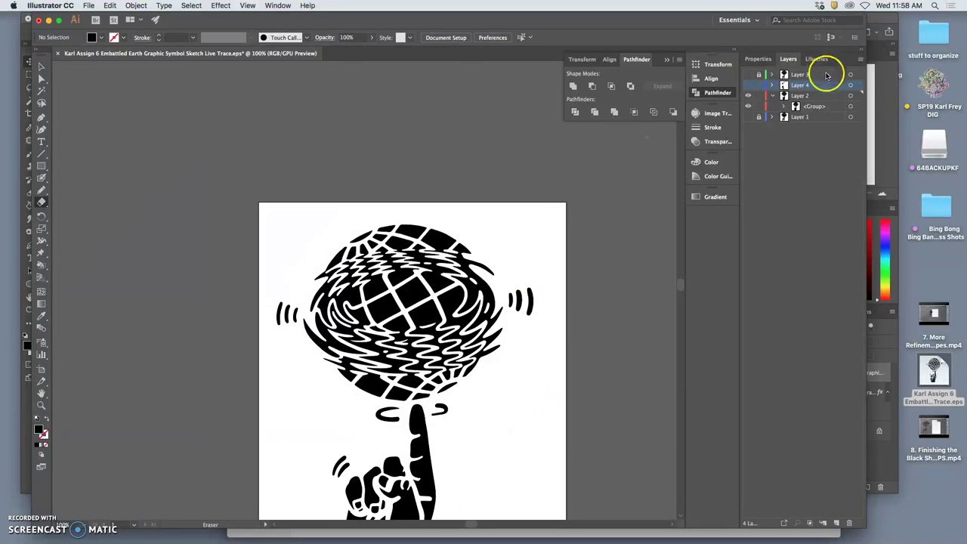
Hide and reshow Layer 2 to check its artwork, then zoom out
click(751, 87)
click(748, 96)
click(749, 97)
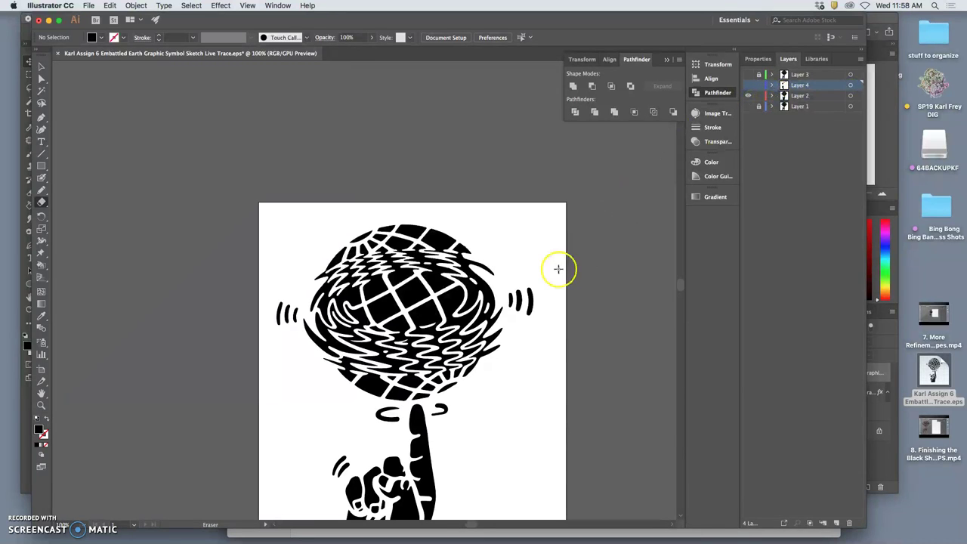
key(super+minus)
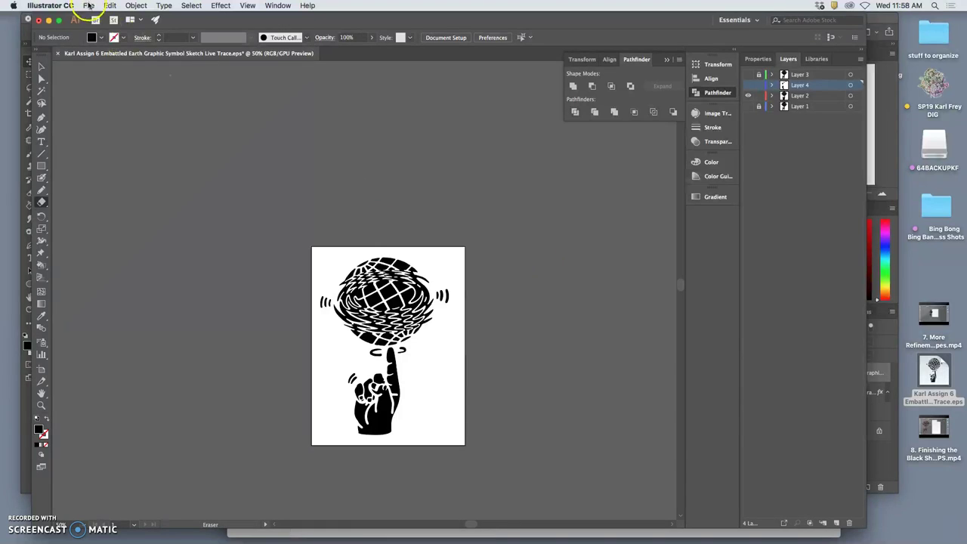
Save As Illustrator EPS to the Desktop, replacing the existing file and accepting EPS Options
click(89, 5)
click(98, 90)
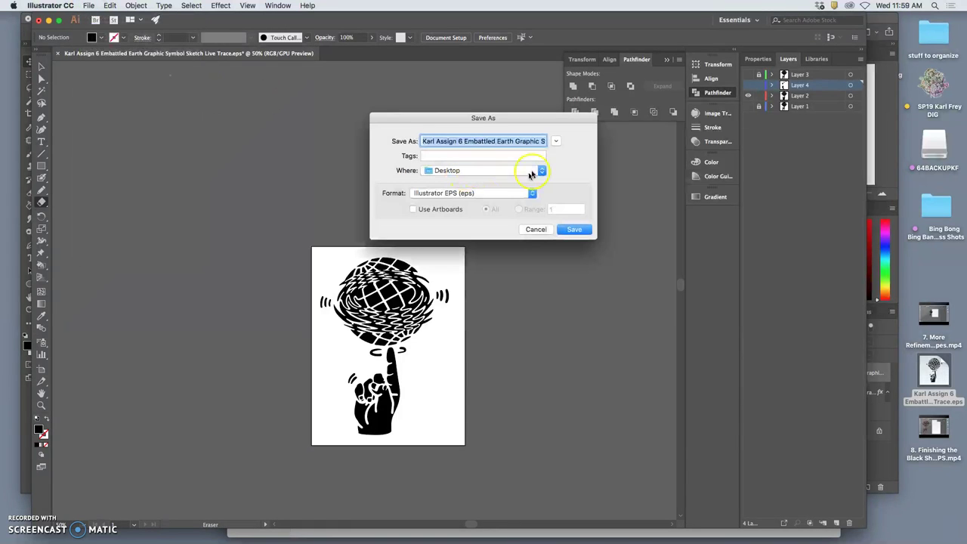
click(575, 228)
click(555, 194)
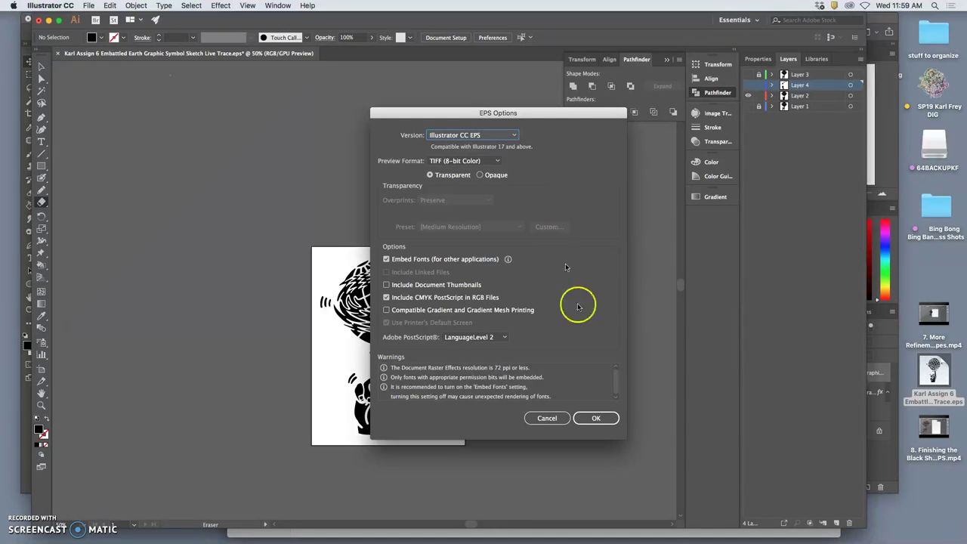
click(596, 418)
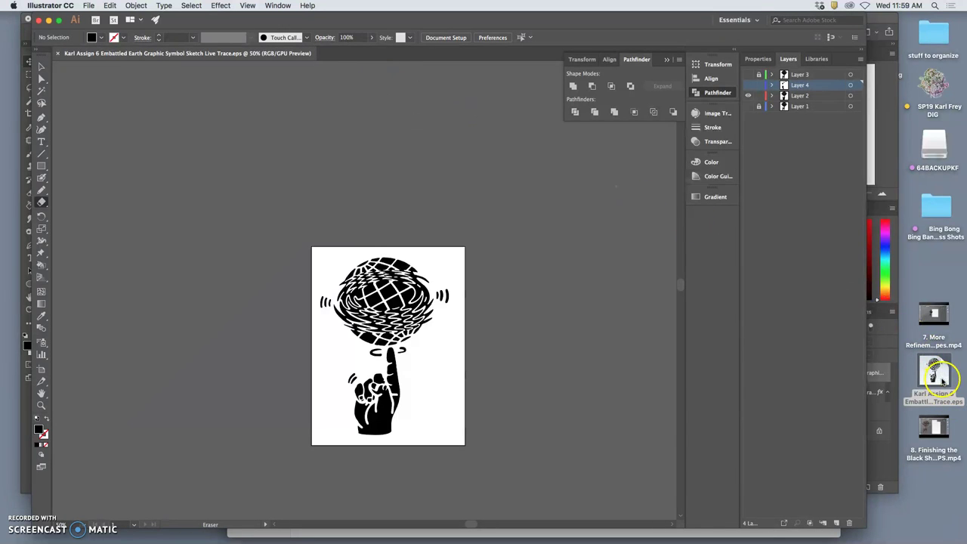
double_click(934, 370)
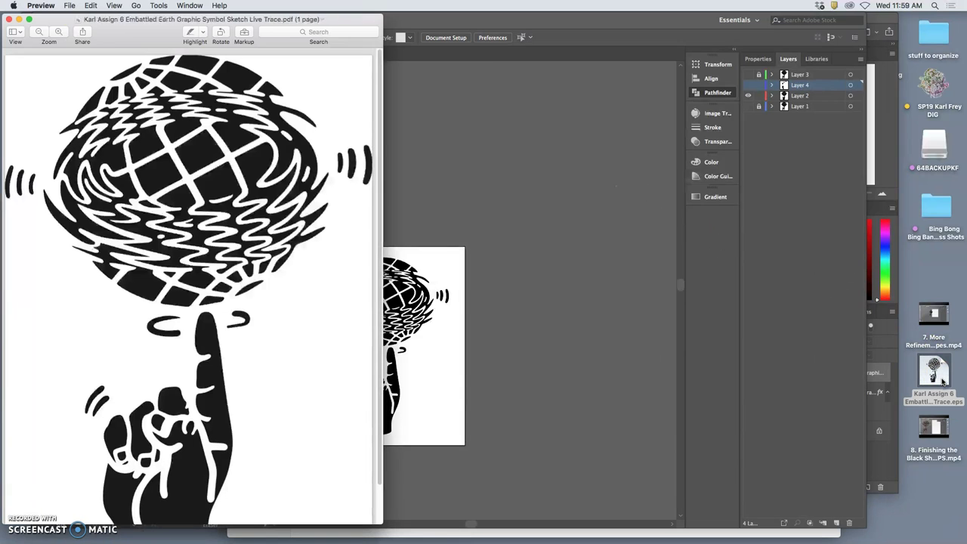
click(405, 268)
key(super+plus)
key(super+plus)
key(super+plus)
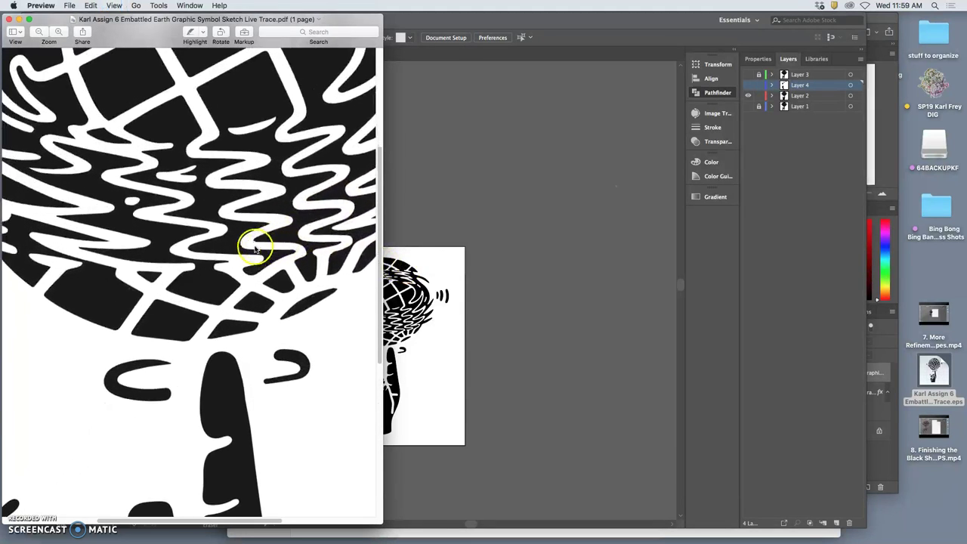
key(super+plus)
scroll(234, 251, down, 10)
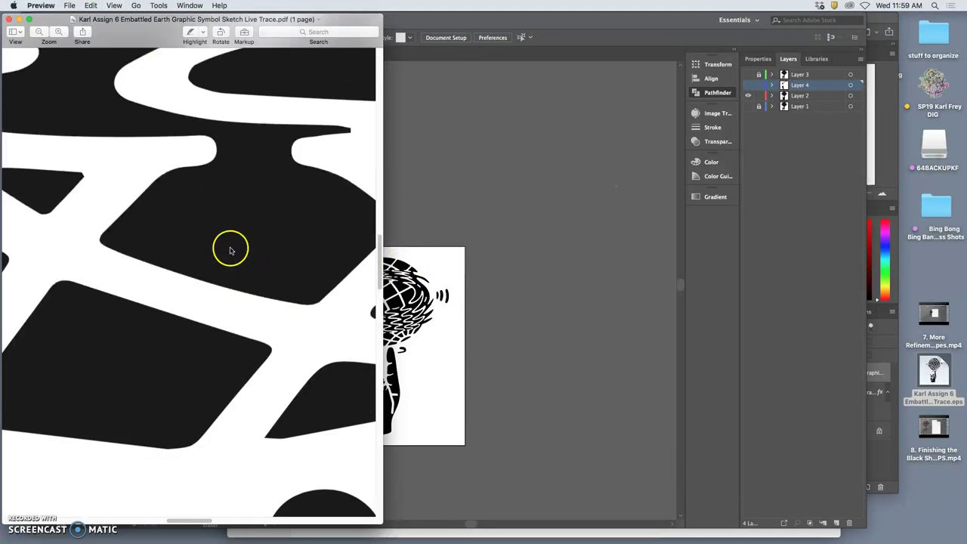
scroll(231, 249, down, 10)
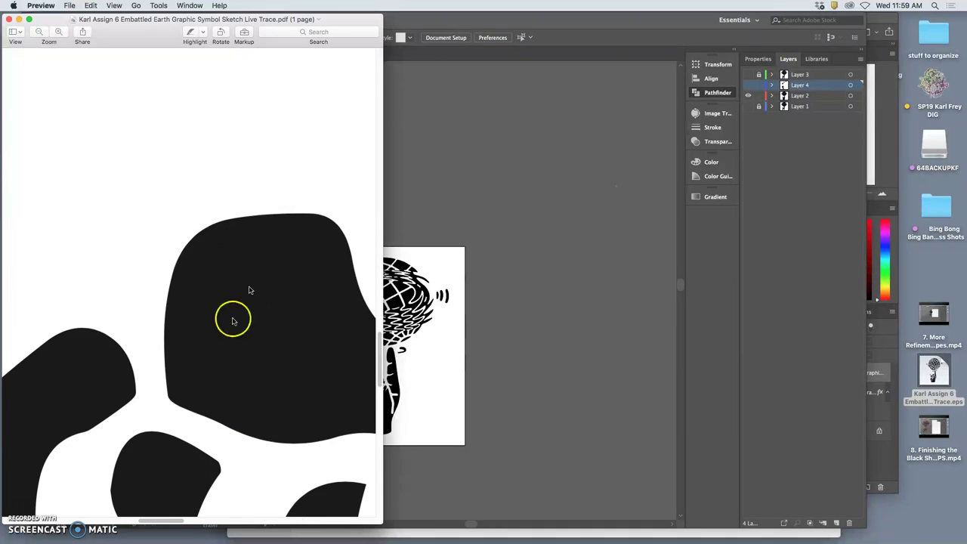
scroll(265, 321, down, 15)
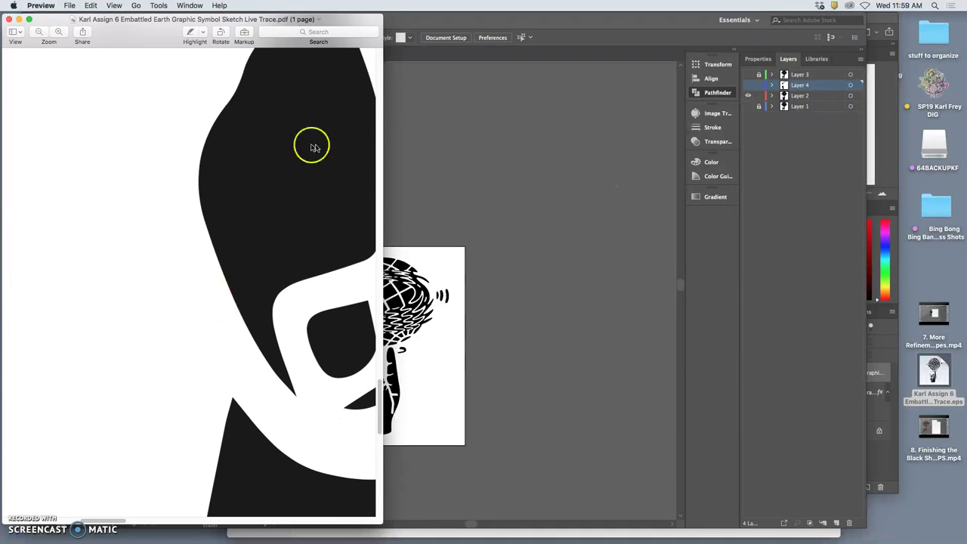
scroll(314, 151, up, 2)
scroll(317, 155, up, 10)
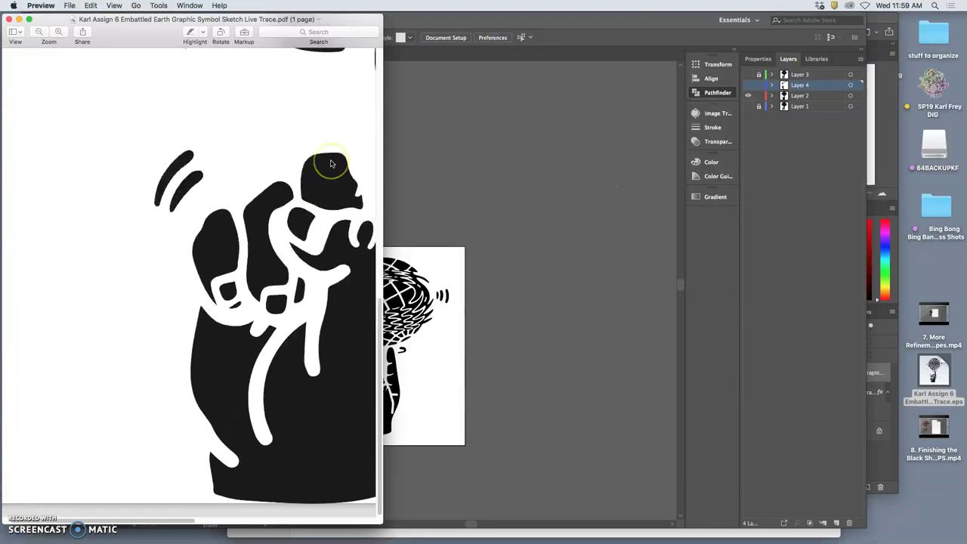
scroll(325, 160, down, 5)
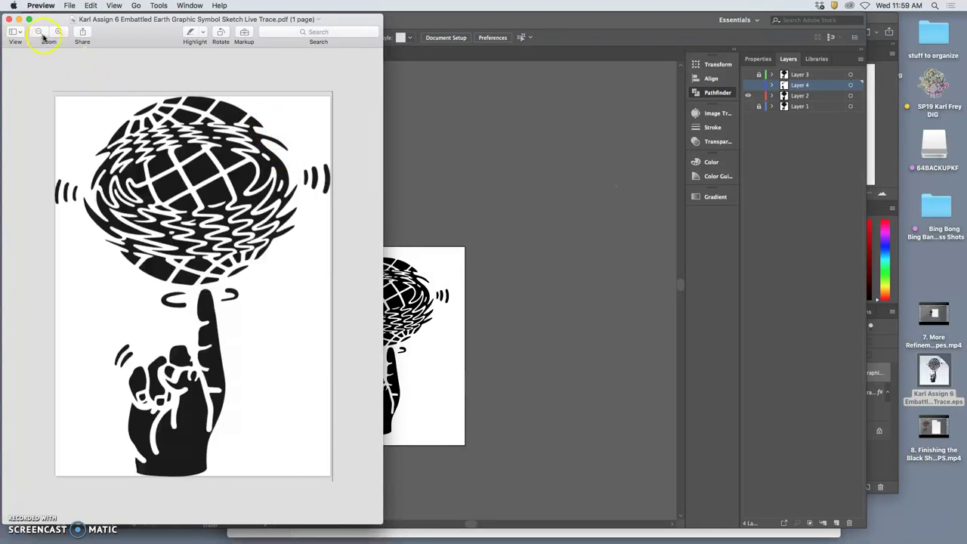
click(9, 20)
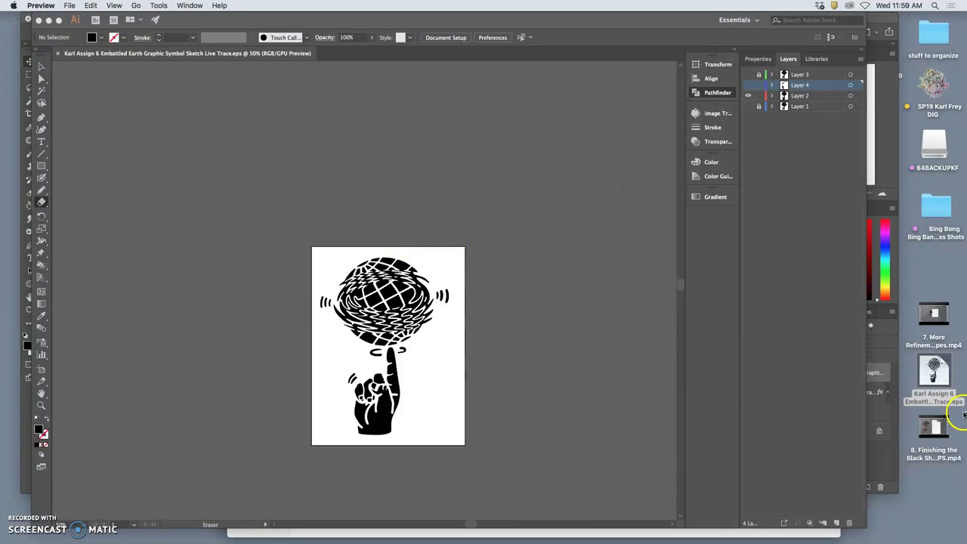
Minimize Illustrator and place the EPS logo from the desktop into the Photoshop document
click(49, 21)
click(435, 167)
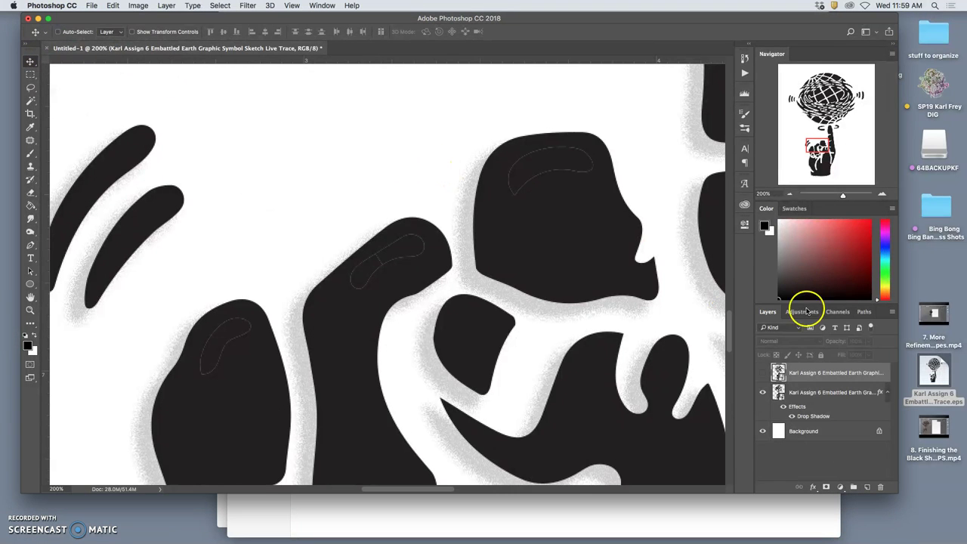
drag(940, 376, 401, 278)
alt+click(404, 273)
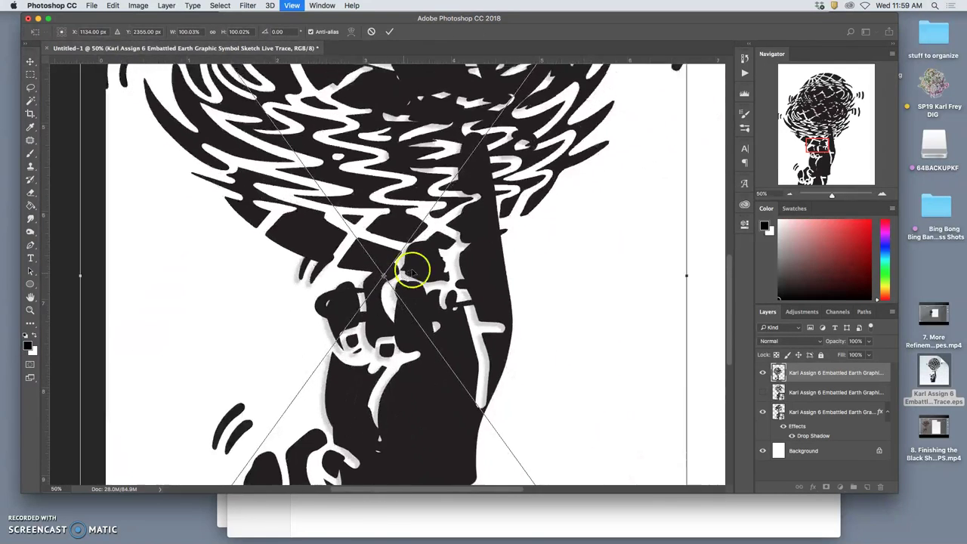
click(790, 408)
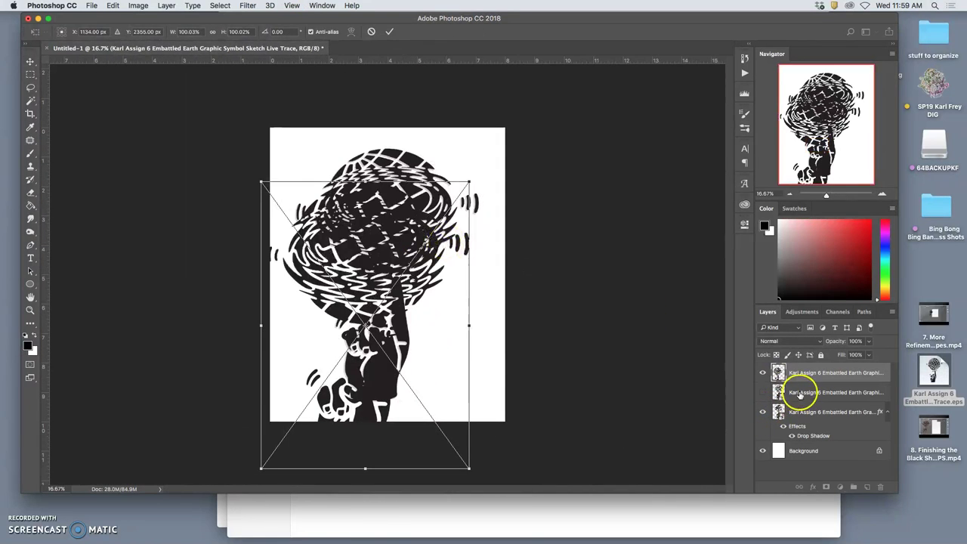
key(Return)
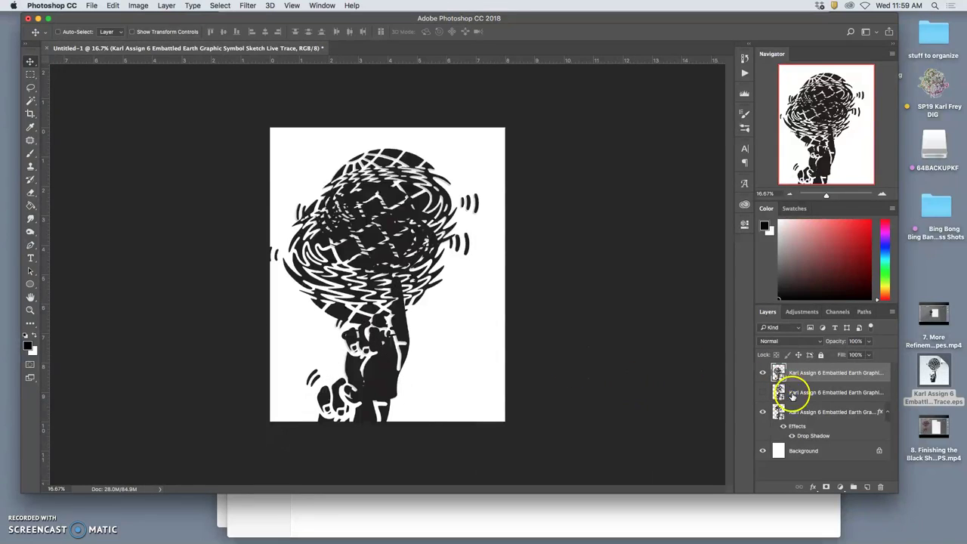
Delete the older logo layer and the Drop Shadow copy, leaving only the new logo and Background
click(792, 393)
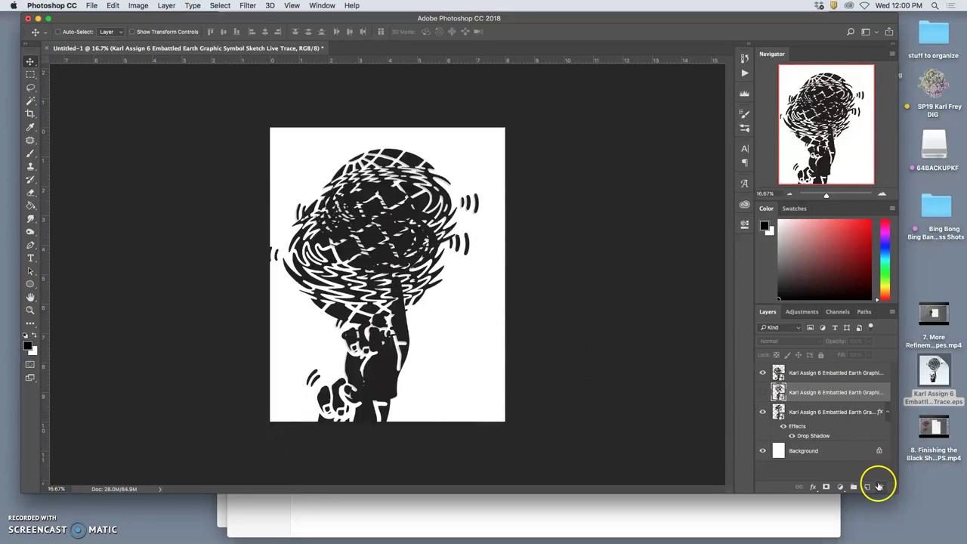
click(879, 486)
click(556, 191)
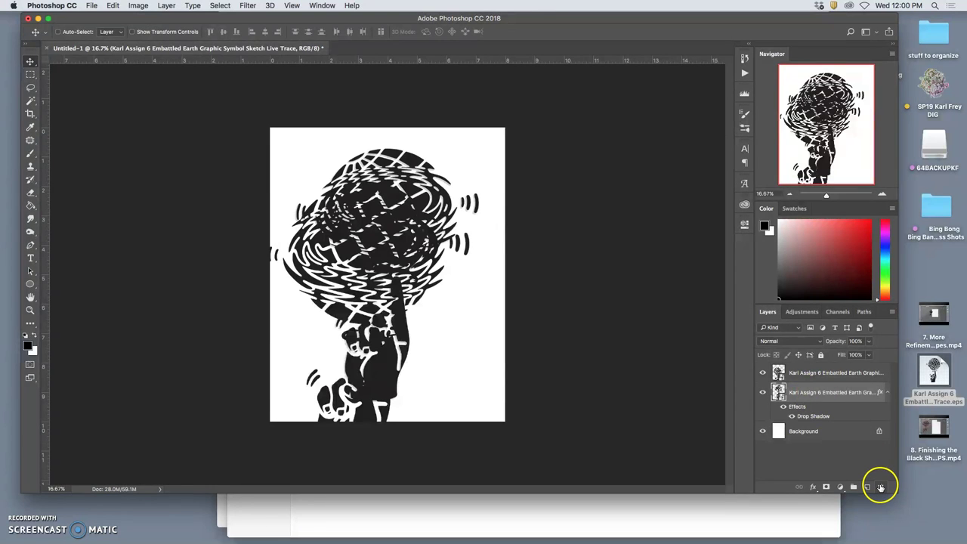
click(879, 487)
click(569, 194)
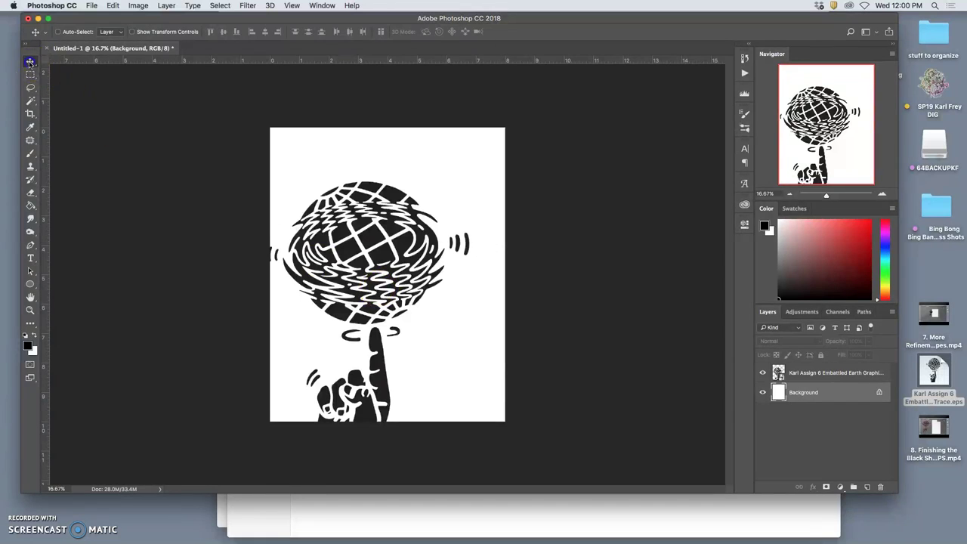
Move the logo up and right on the canvas, dismissing the locked-layer warnings
drag(380, 236, 412, 185)
click(557, 188)
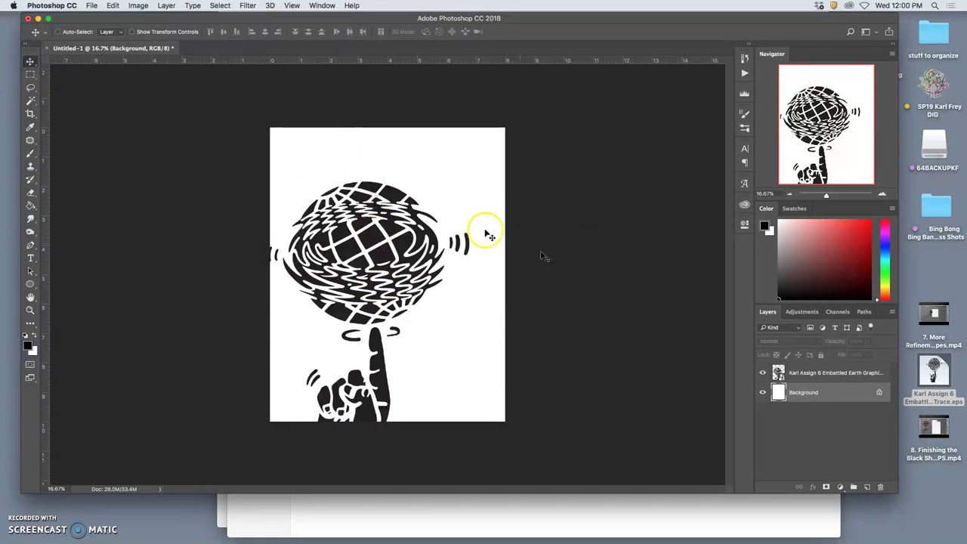
drag(434, 206, 675, 339)
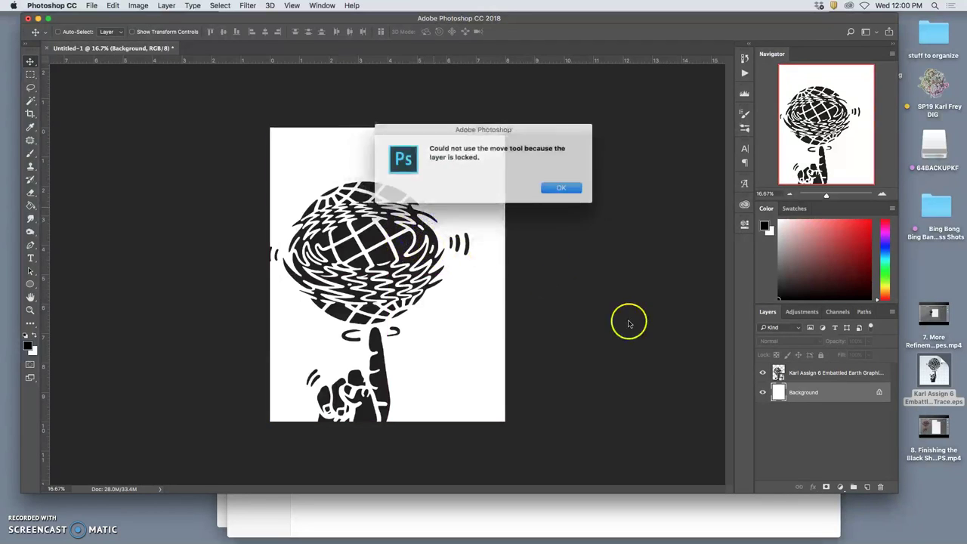
click(563, 190)
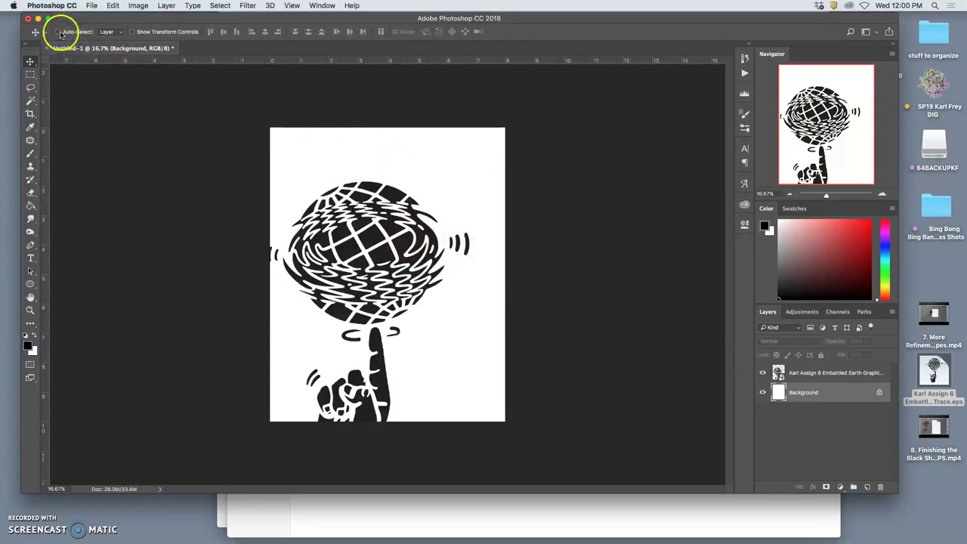
drag(337, 229, 386, 185)
click(435, 204)
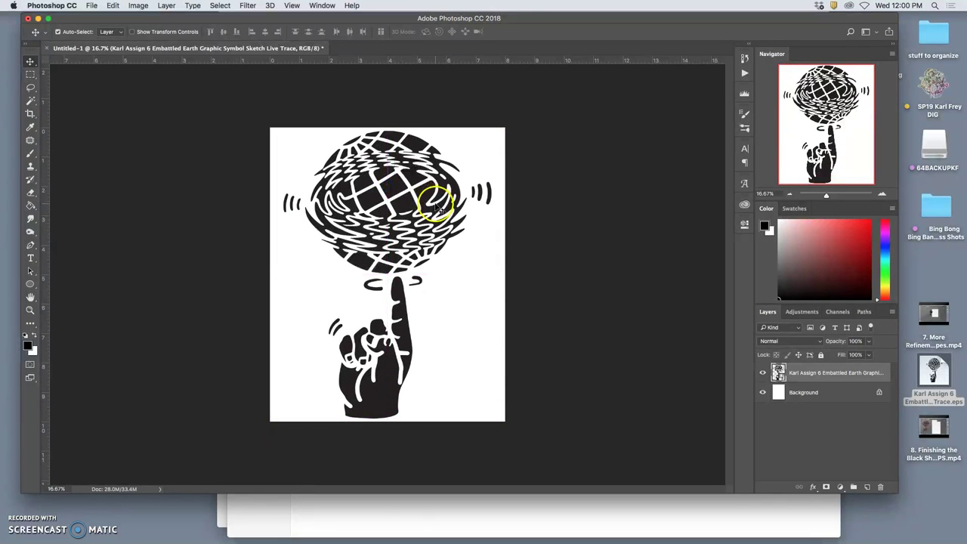
Scale the logo to about 91% with Free Transform and nudge it up and right
key(super+t)
drag(489, 129, 472, 157)
click(385, 211)
drag(386, 212, 396, 198)
double_click(428, 243)
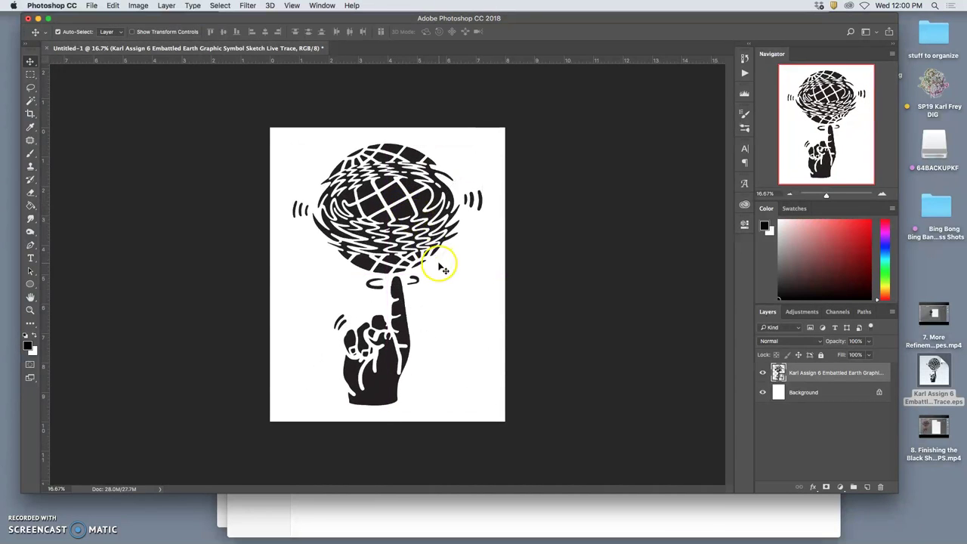
scroll(428, 243, up, 6)
scroll(424, 266, up, 2)
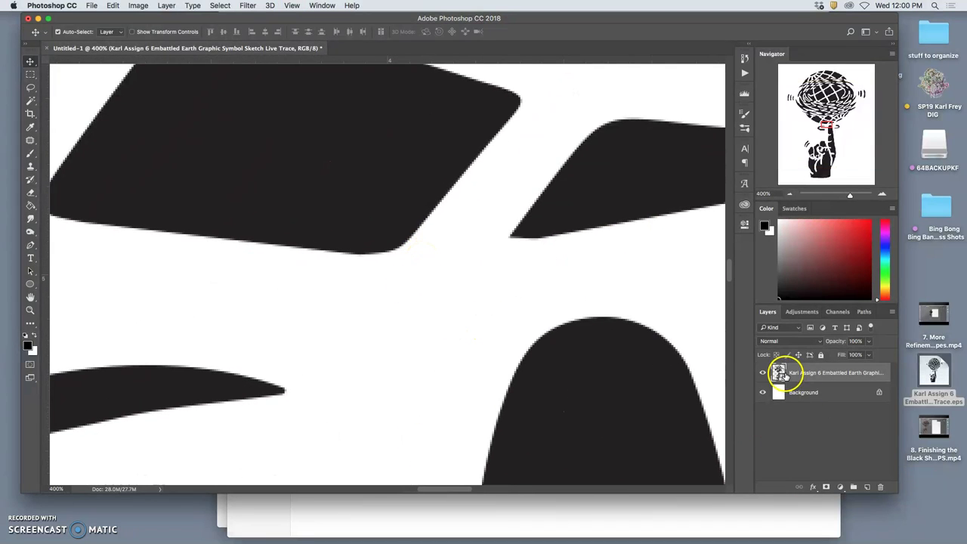
scroll(580, 395, down, 10)
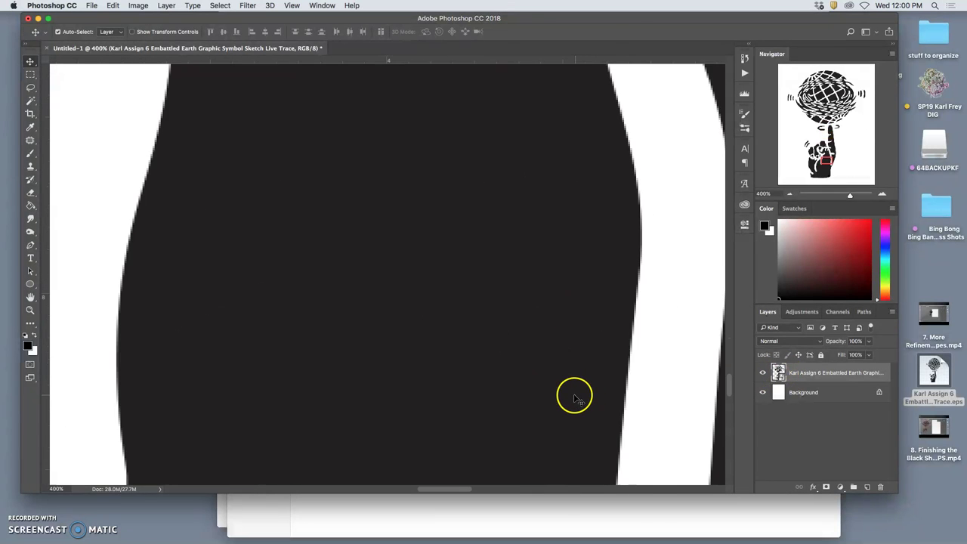
key(super+minus)
key(super+minus)
key(super+minus)
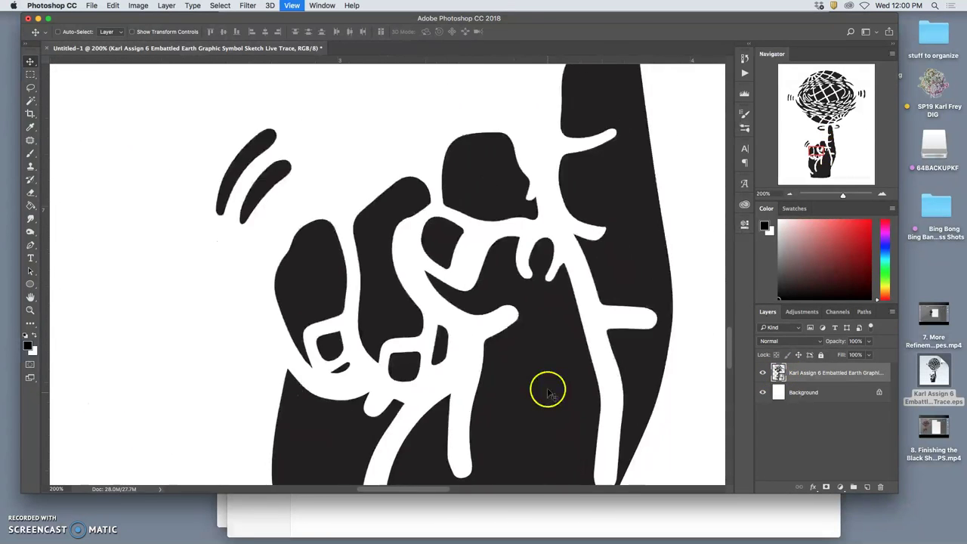
key(super+minus)
key(super+minus)
key(super+minus)
key(super+minus)
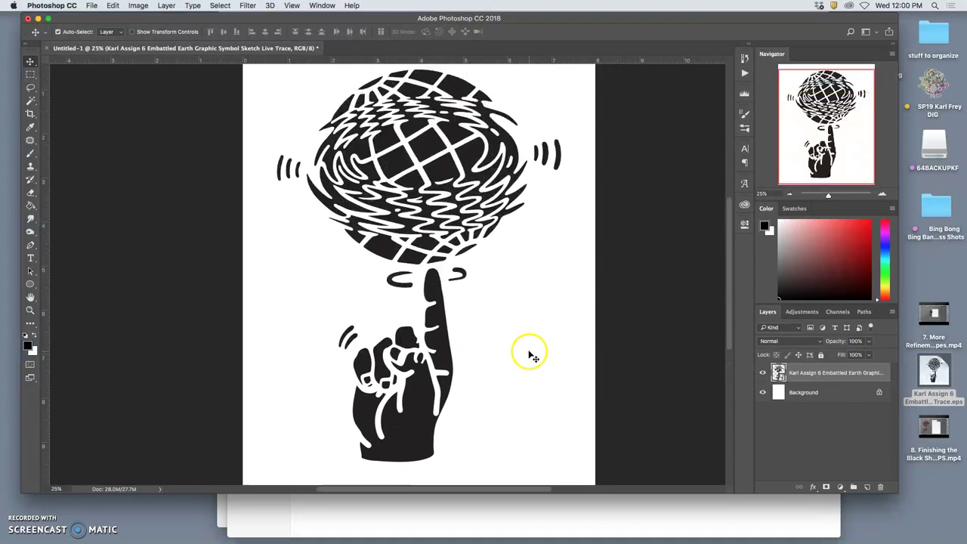
key(super+plus)
key(super+plus)
key(super+plus)
key(super+plus)
key(super+plus)
key(super+plus)
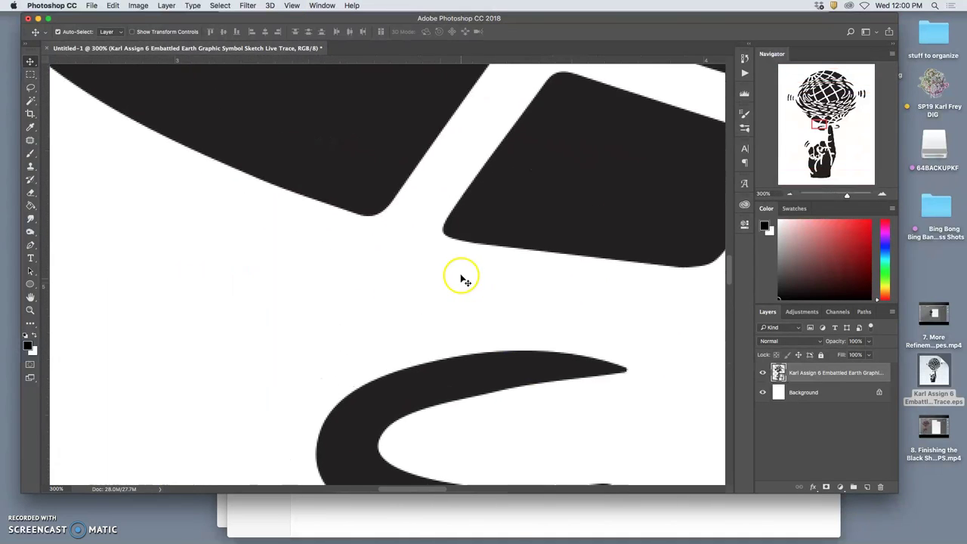
scroll(461, 277, up, 10)
scroll(349, 263, down, 5)
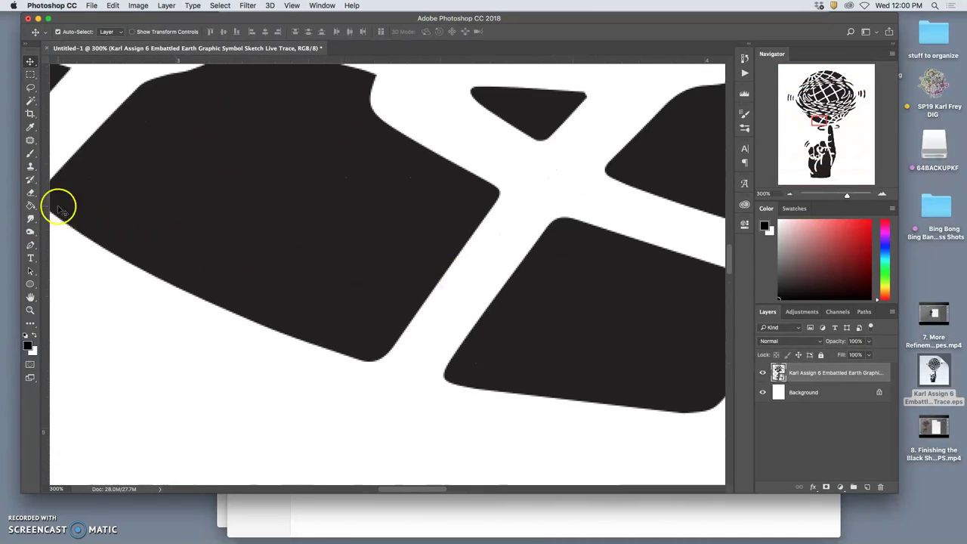
click(30, 284)
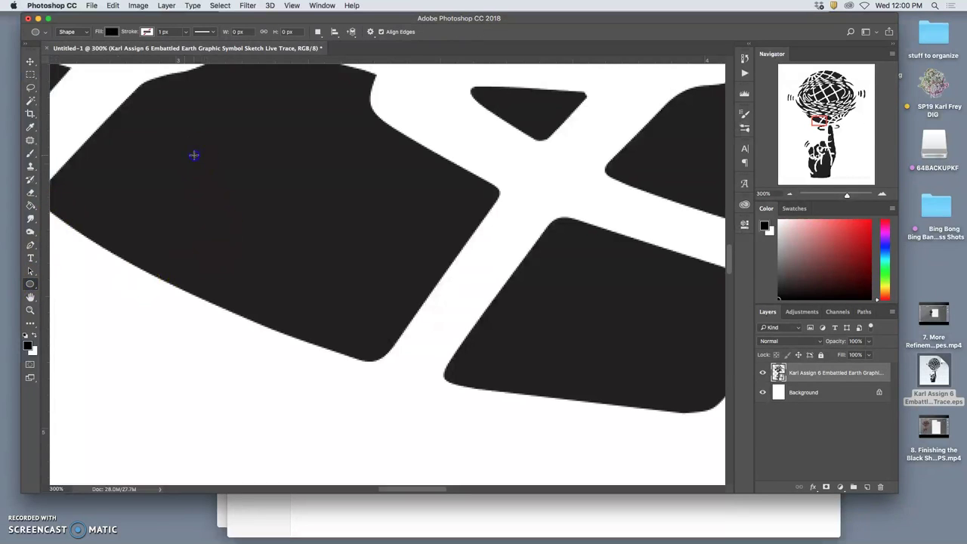
drag(195, 156, 342, 274)
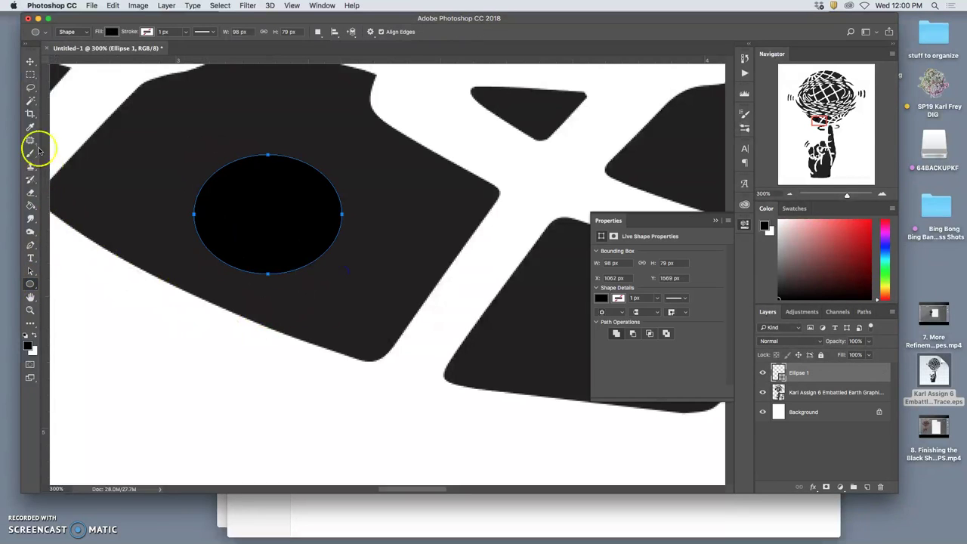
click(31, 88)
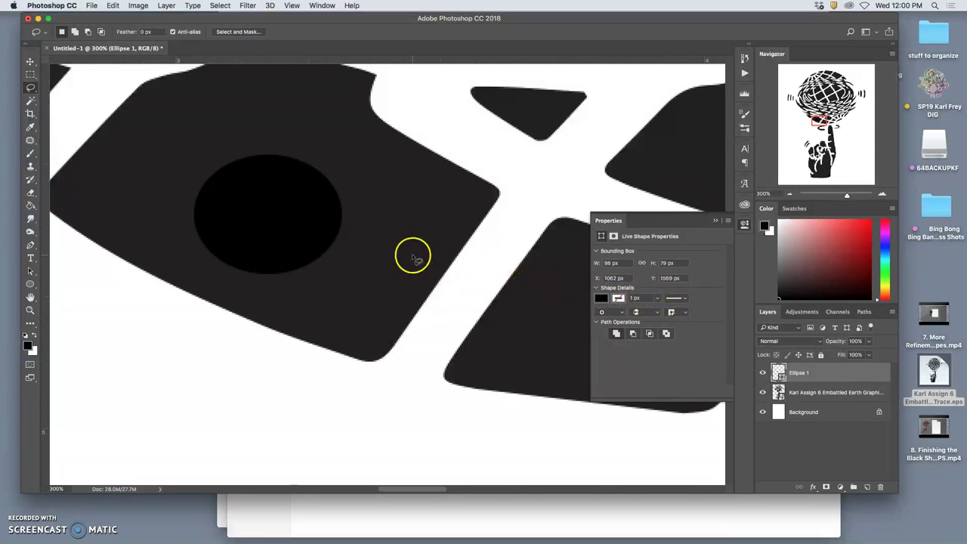
click(30, 61)
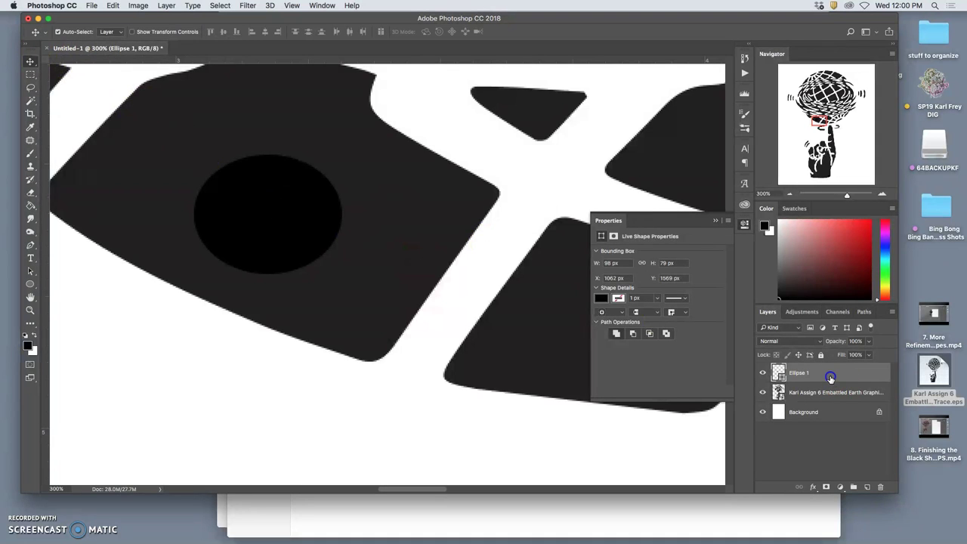
key(BackSpace)
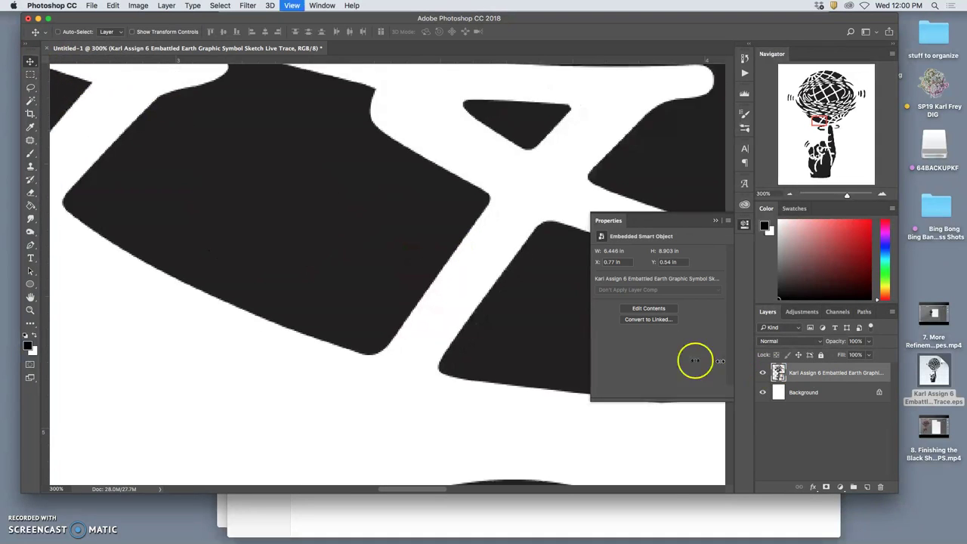
key(super+minus)
key(super+minus)
key(super+minus)
key(super+minus)
key(super+minus)
key(super+minus)
key(super+minus)
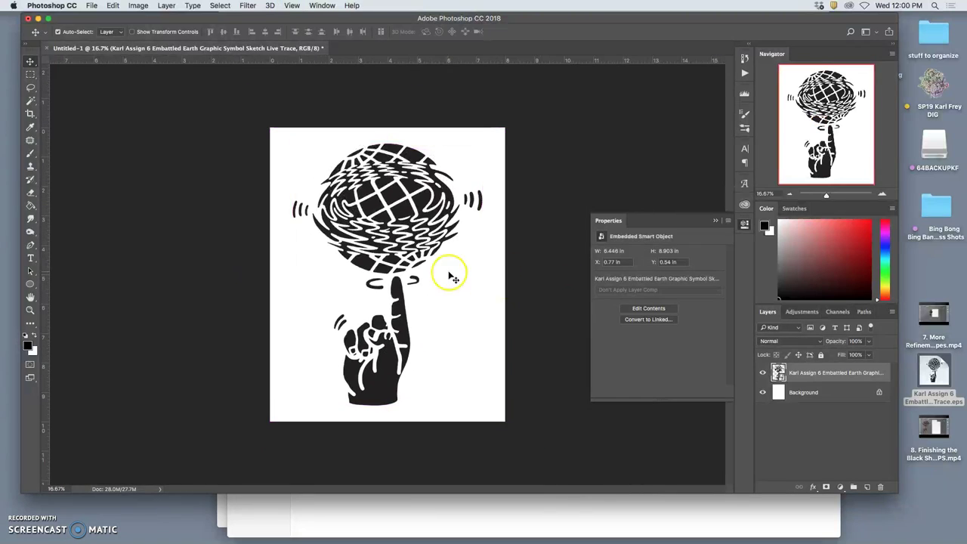
Try a Color Overlay in Layer Style, then cancel the changes
double_click(859, 381)
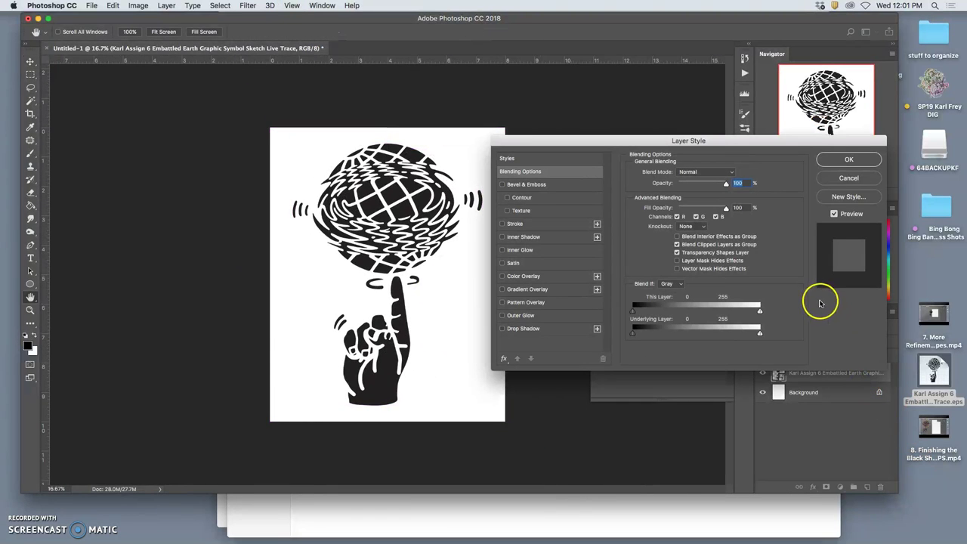
click(502, 279)
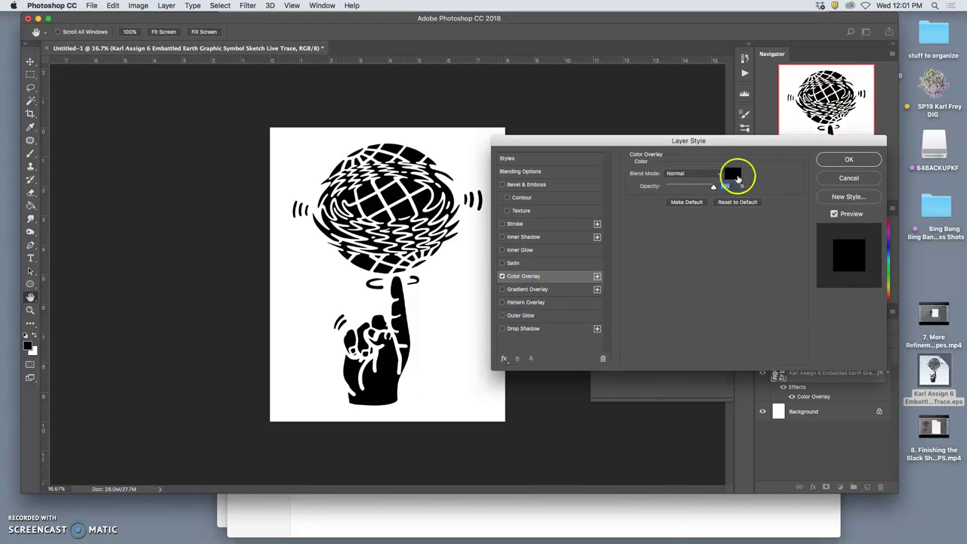
click(732, 174)
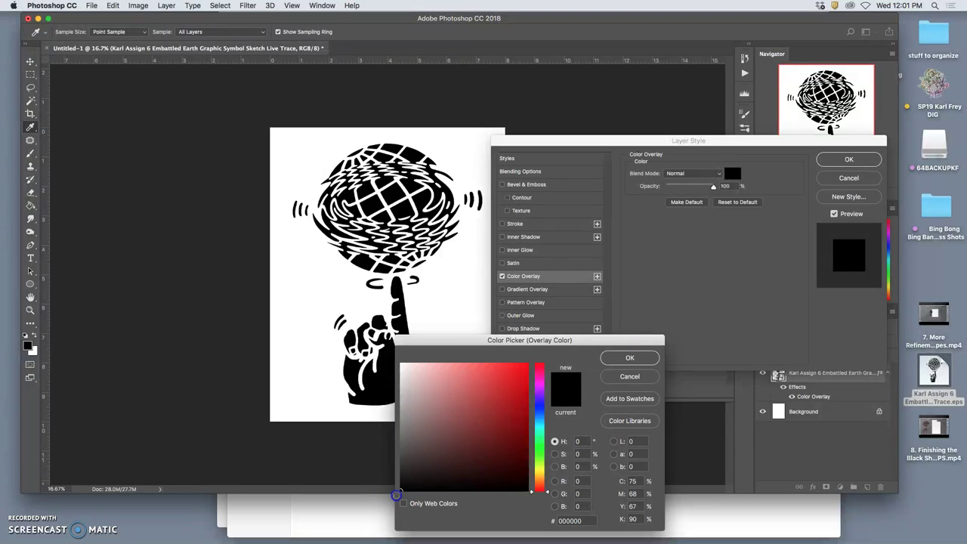
click(626, 358)
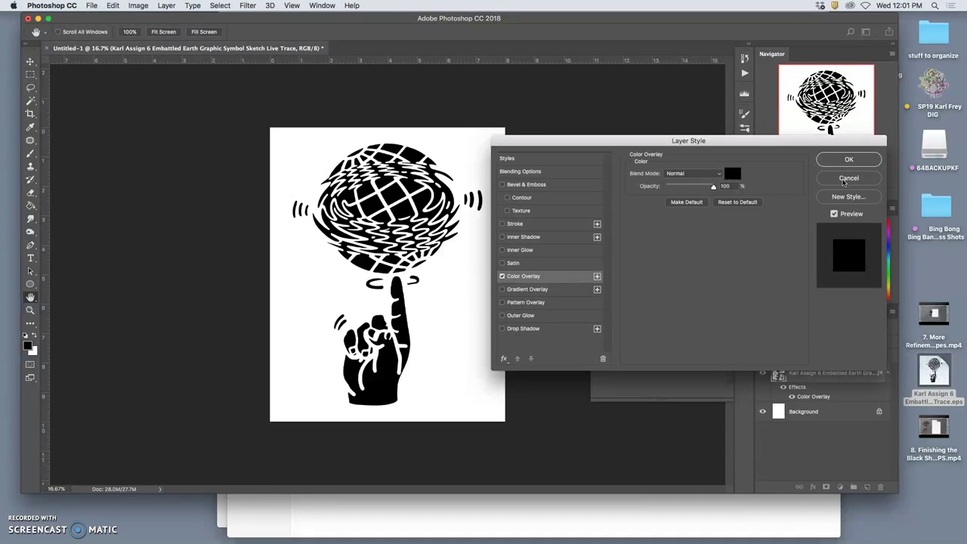
click(843, 181)
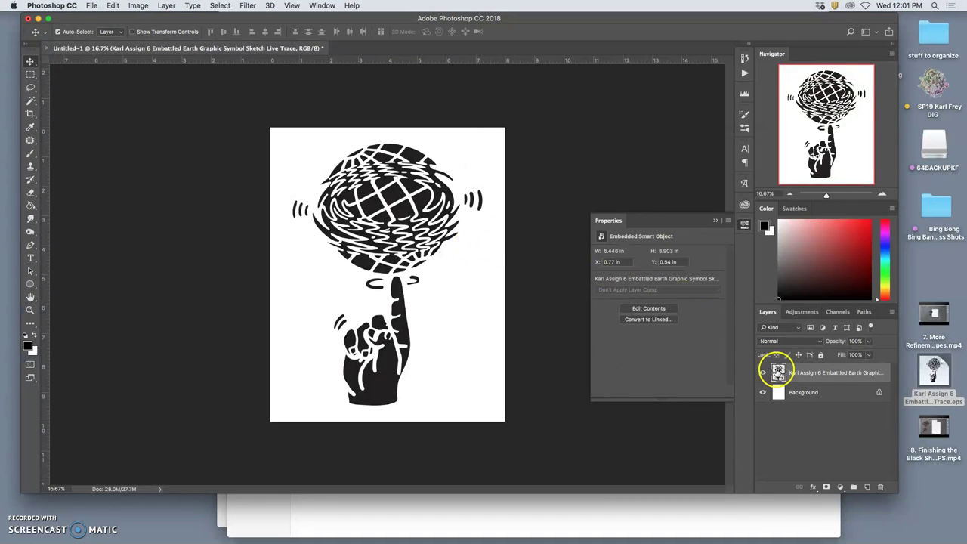
Apply a black Color Overlay to the logo layer and close the Properties panel
double_click(822, 380)
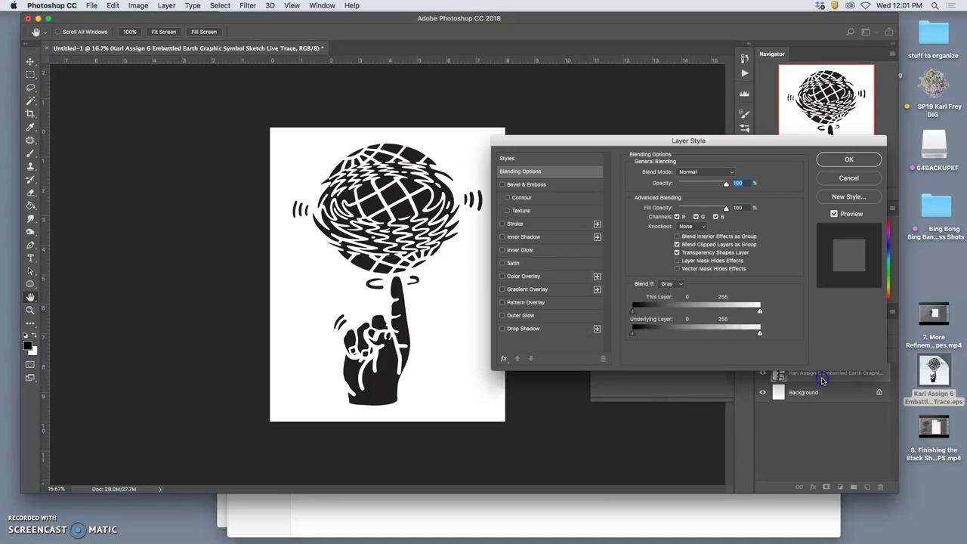
click(537, 278)
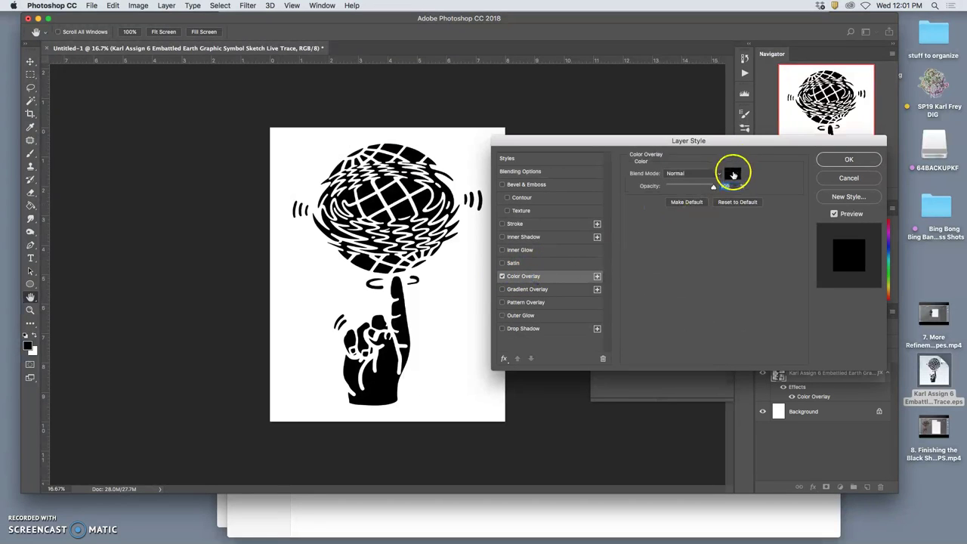
click(852, 159)
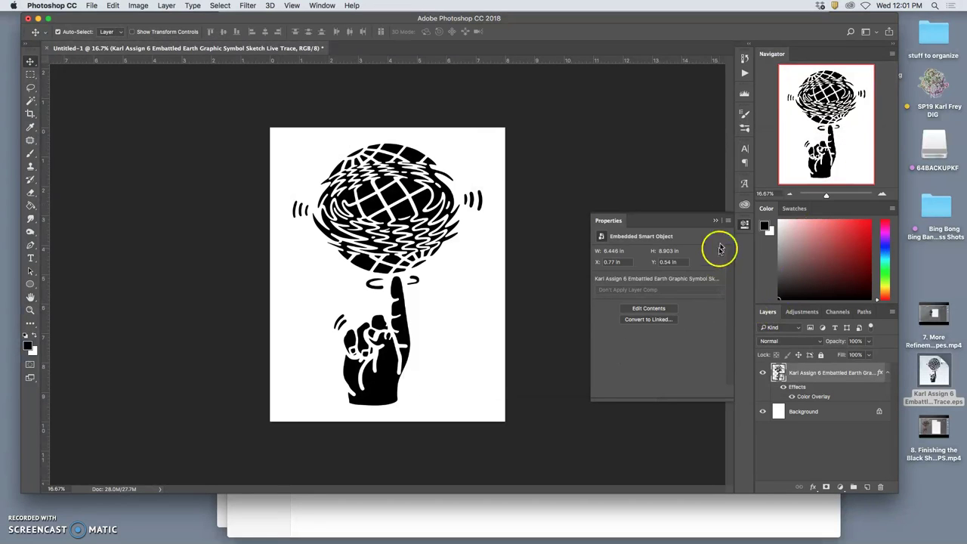
click(716, 221)
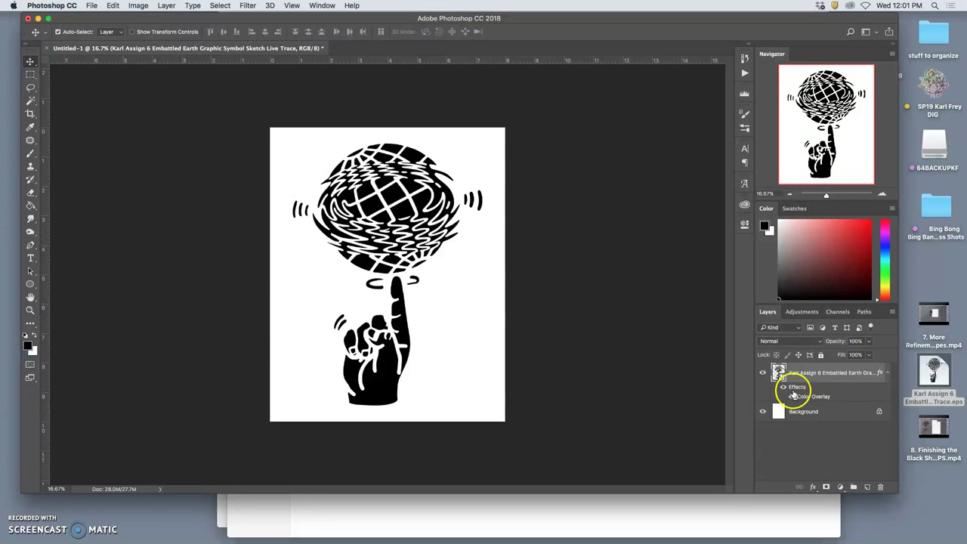
Toggle the layer effects on and off at several zoom levels to compare, leaving them on
click(782, 387)
click(782, 387)
click(782, 387)
click(782, 387)
click(782, 388)
click(782, 388)
key(super+equal)
key(super+equal)
key(super+equal)
key(super+equal)
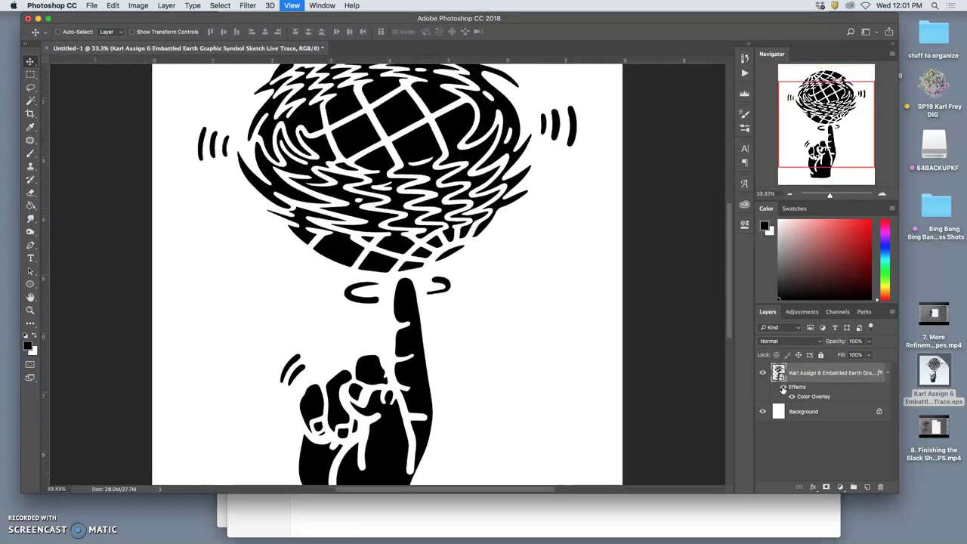
click(783, 388)
click(783, 388)
click(783, 388)
click(782, 388)
click(782, 389)
click(782, 388)
key(super+equal)
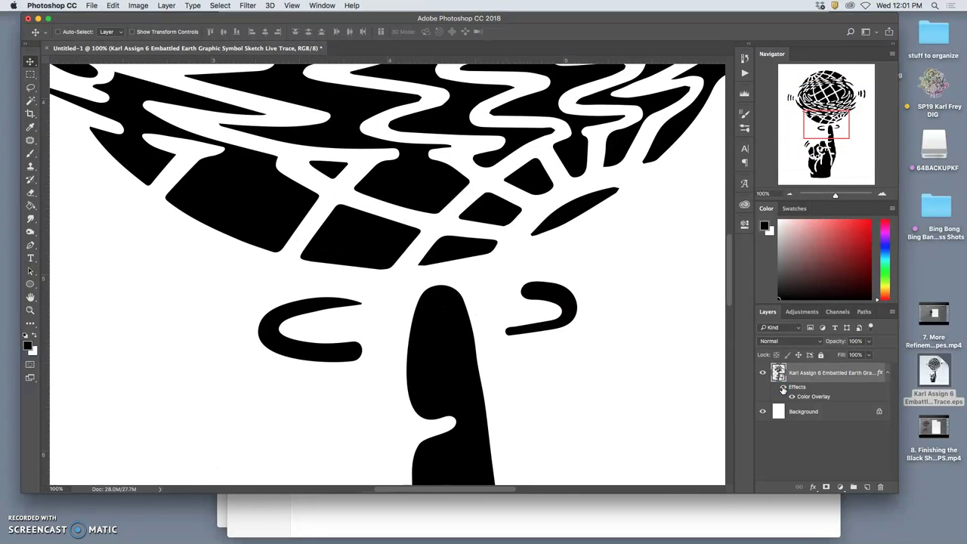
key(super+minus)
key(super+minus)
key(super+minus)
key(super+minus)
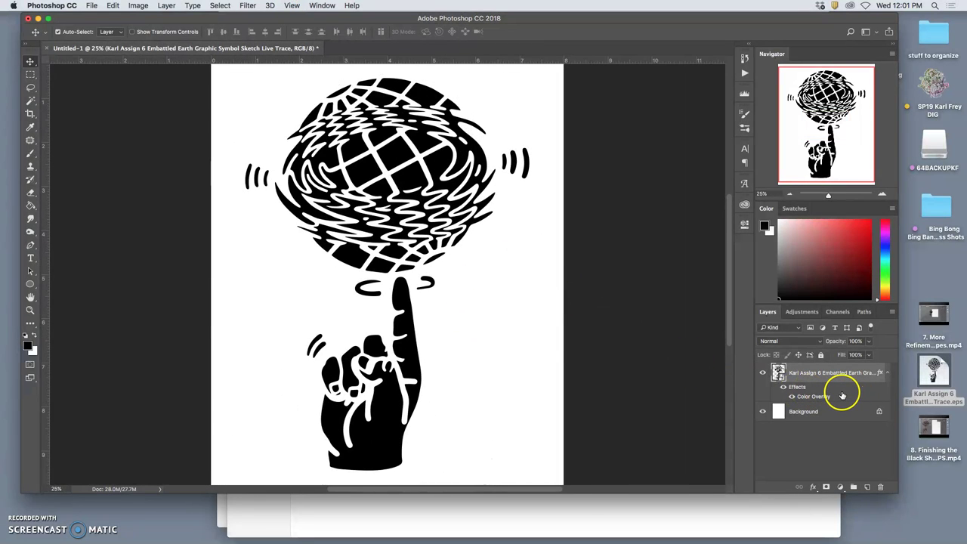
Add a Drop Shadow (20% opacity, 17 px distance), inspect its edges, and enable a Stroke effect
double_click(802, 389)
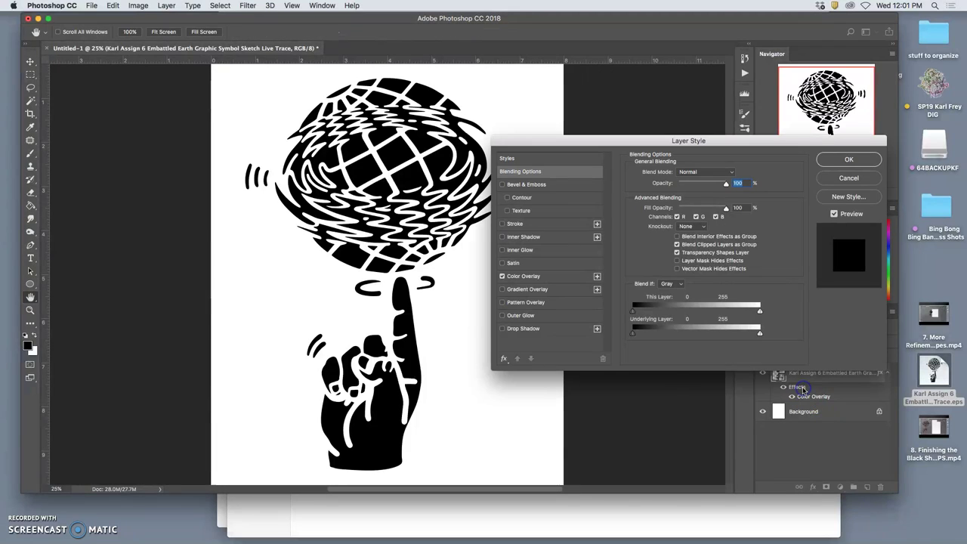
click(502, 329)
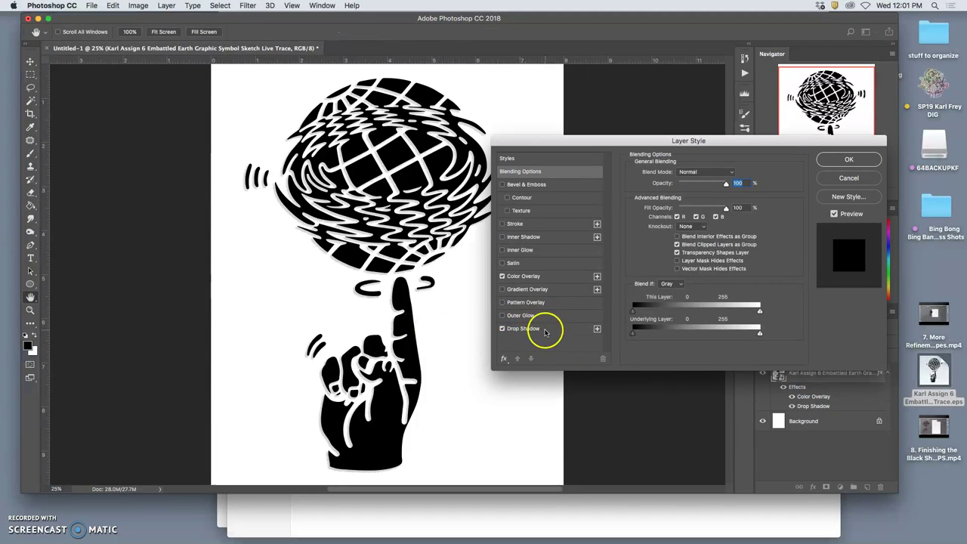
click(528, 329)
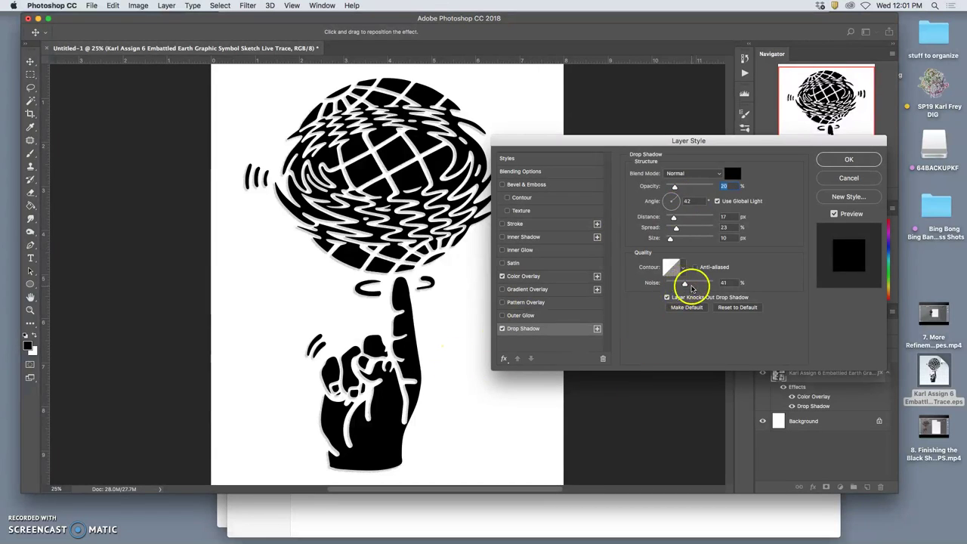
key(super+plus)
key(super+plus)
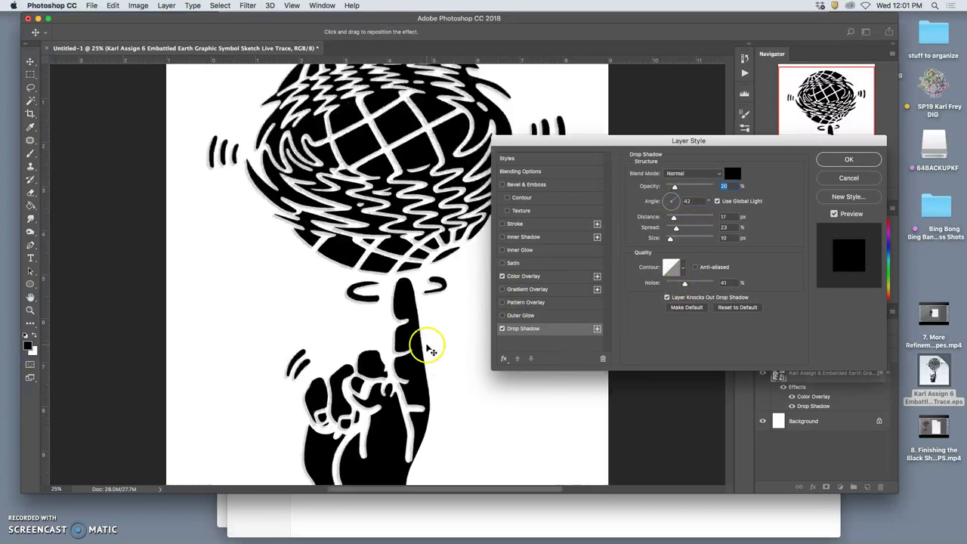
key(super+plus)
key(super+plus)
key(super+plus)
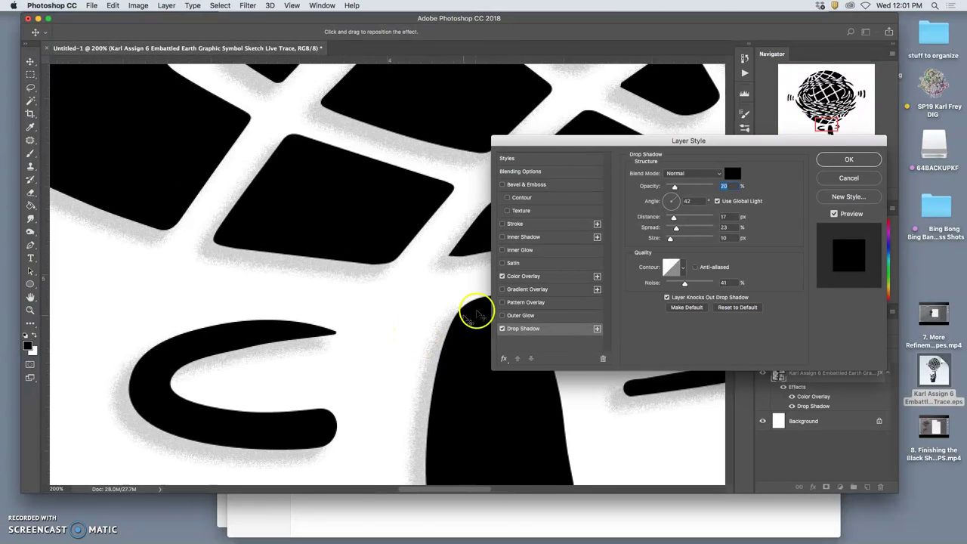
scroll(456, 285, up, 10)
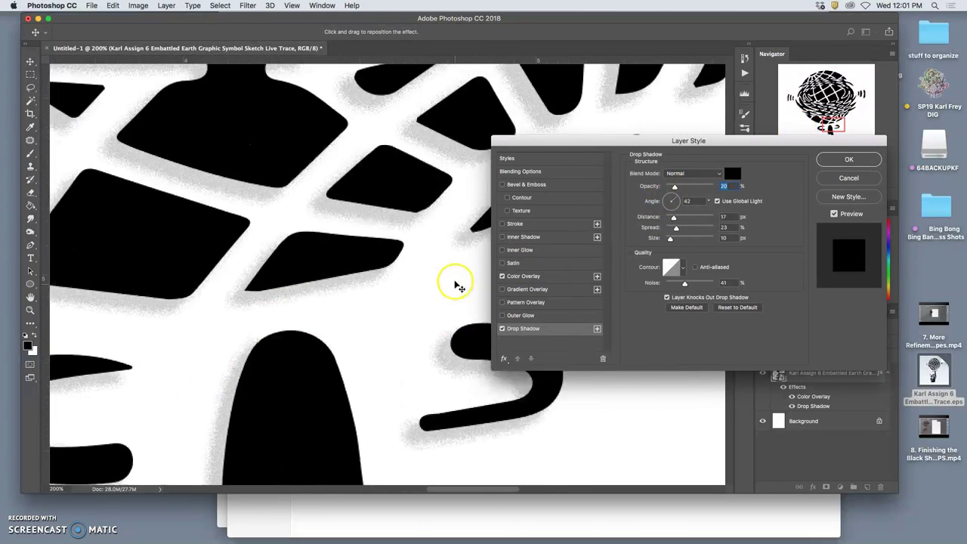
scroll(457, 286, up, 5)
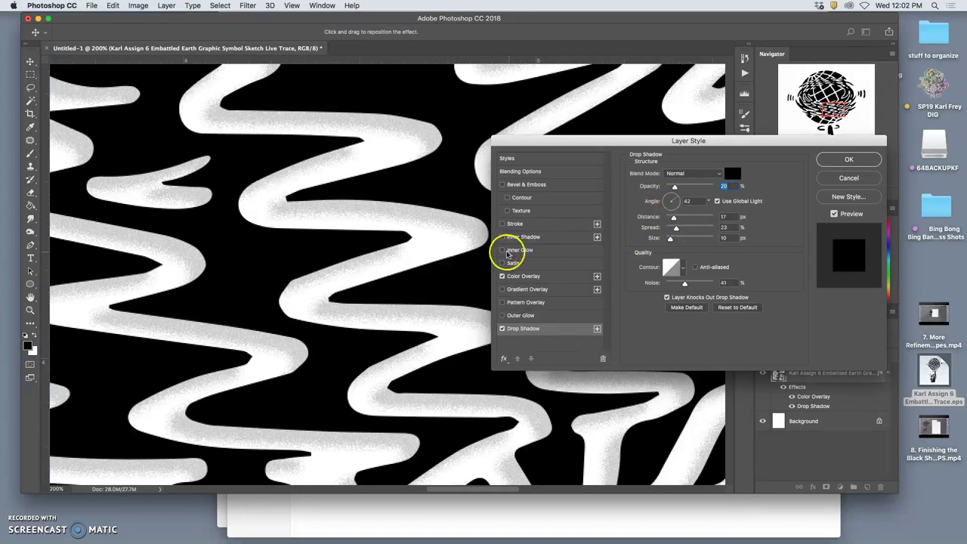
key(super+minus)
key(super+minus)
key(super+minus)
key(super+minus)
key(super+minus)
key(super+minus)
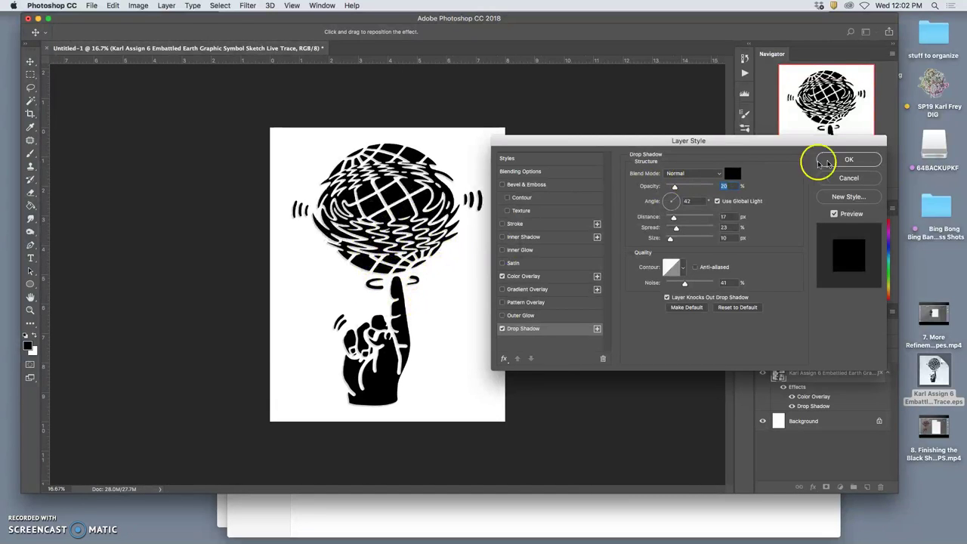
drag(801, 142, 831, 294)
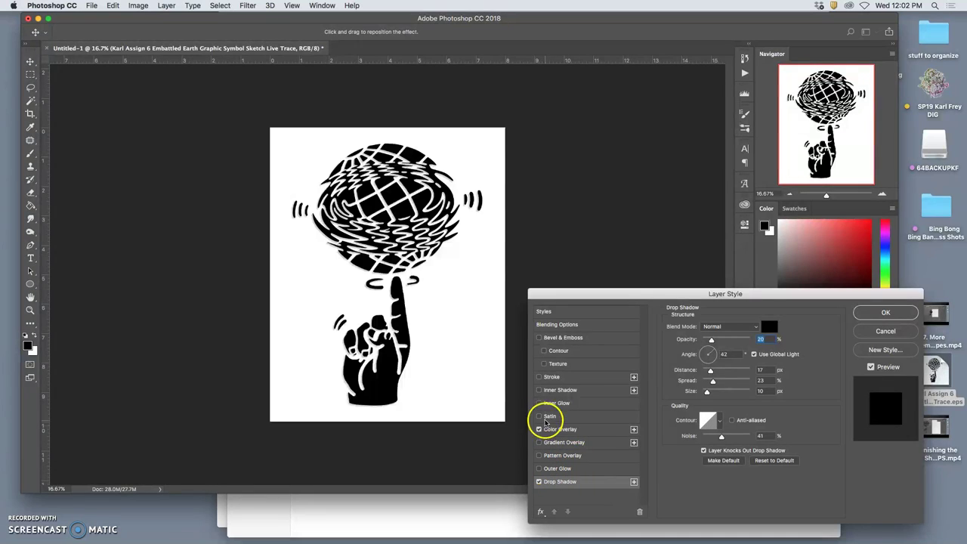
click(538, 377)
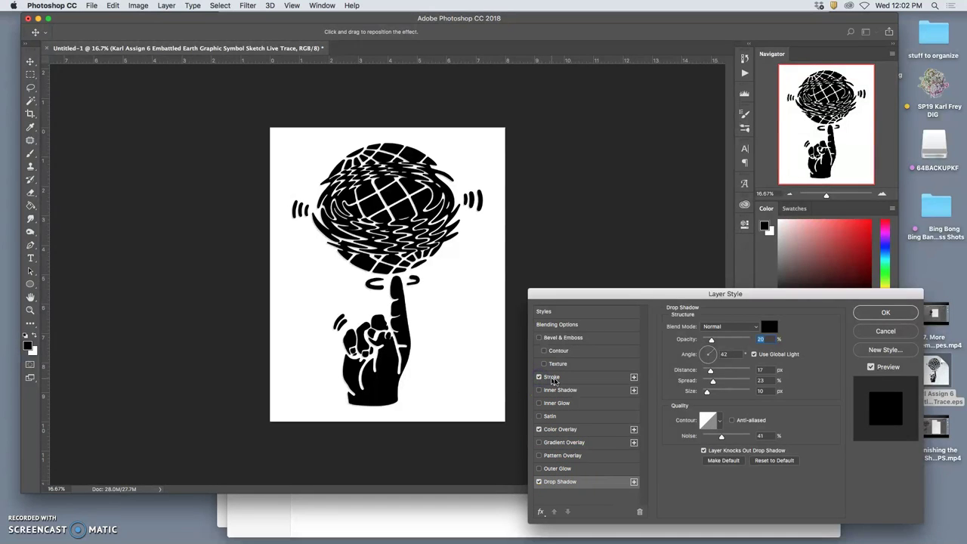
Set the outside Stroke to white at 16 px, check the finger outline, and apply the effects
click(551, 377)
click(688, 399)
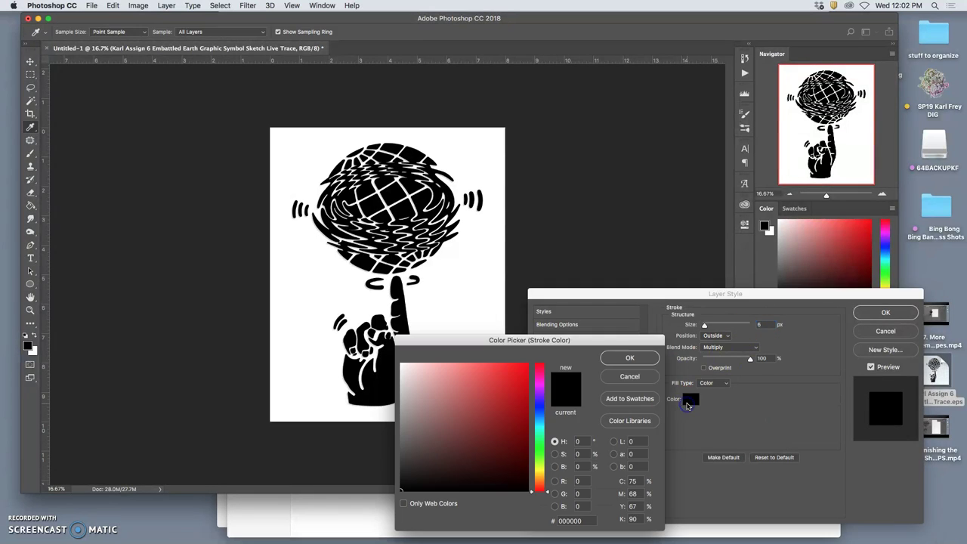
click(402, 366)
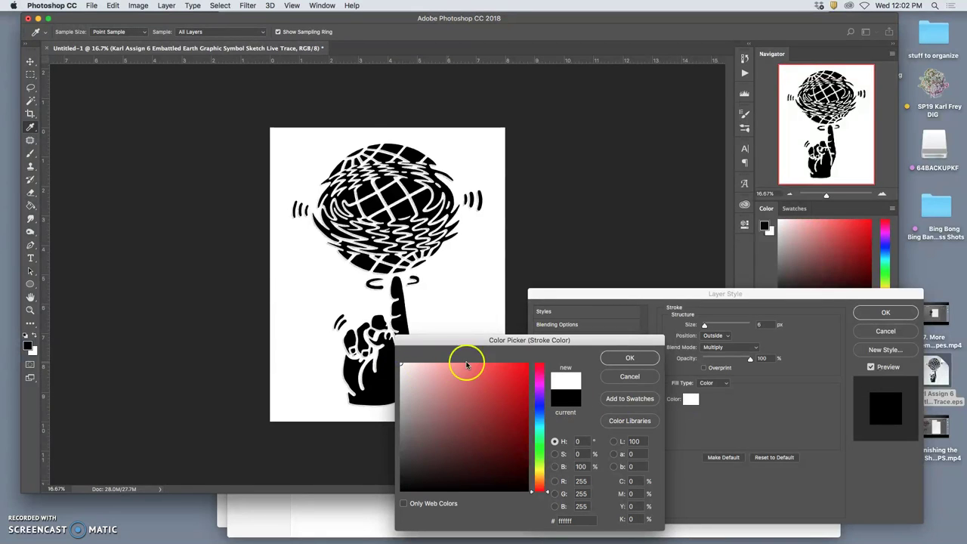
click(627, 358)
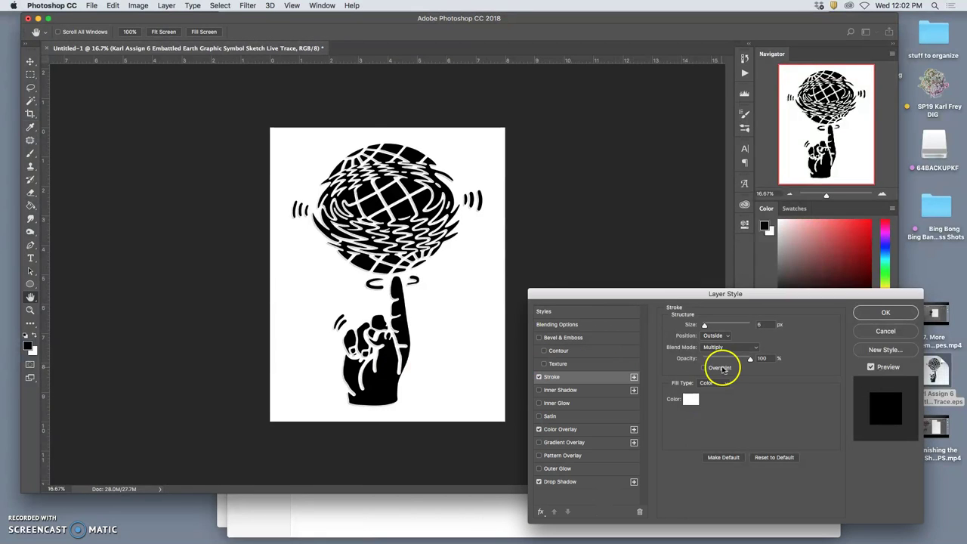
key(super+equal)
key(super+equal)
key(super+equal)
key(super+equal)
key(super+equal)
key(super+equal)
key(super+equal)
click(445, 264)
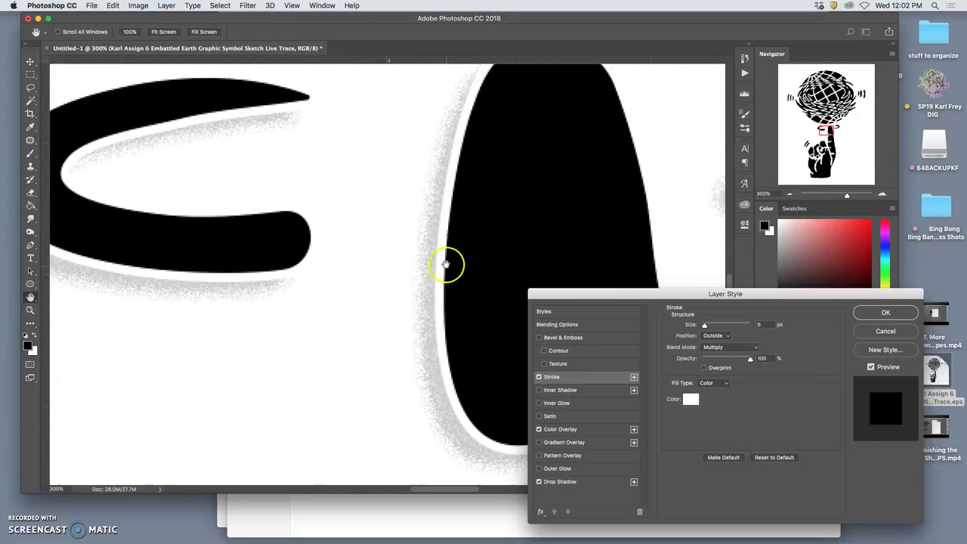
drag(704, 325, 708, 327)
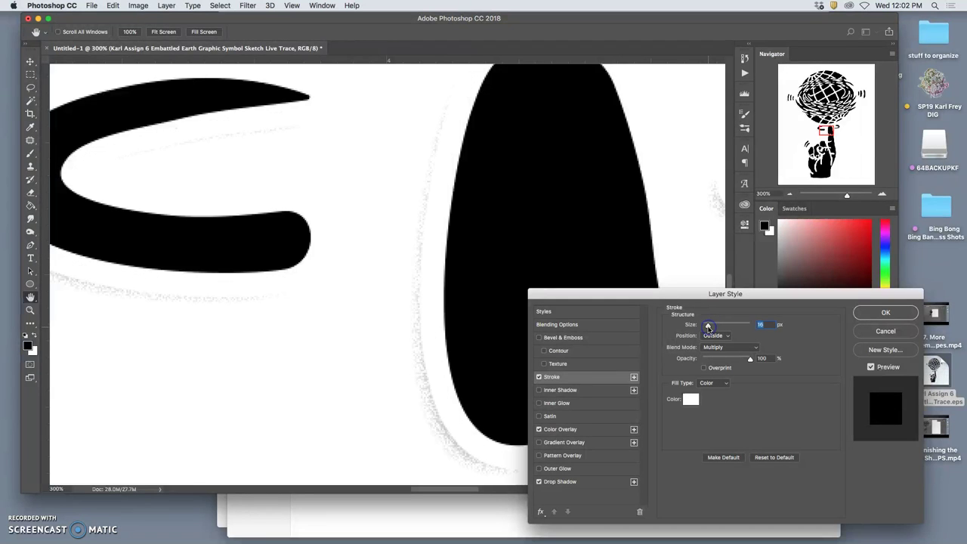
key(super+minus)
key(super+minus)
key(super+minus)
key(super+minus)
key(super+minus)
key(super+minus)
key(super+minus)
key(super+minus)
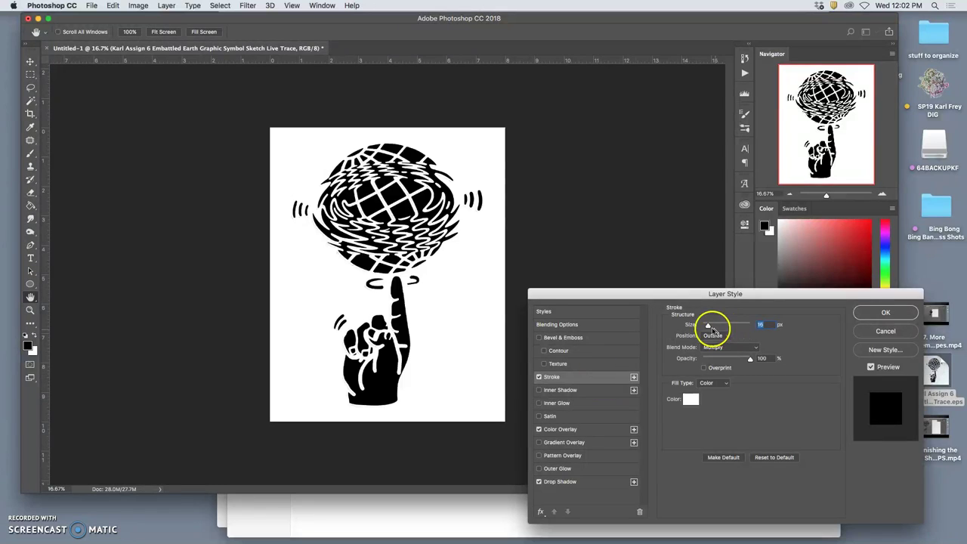
click(863, 317)
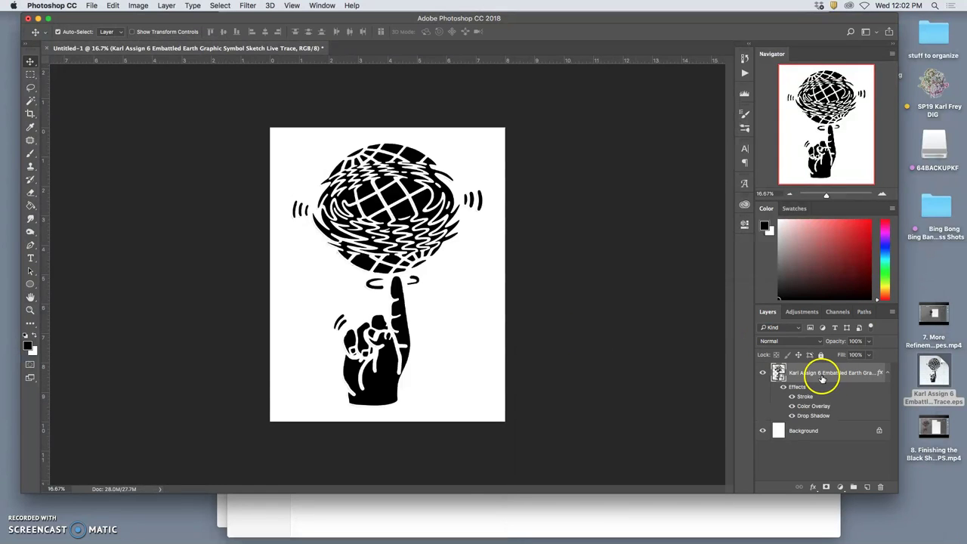
Duplicate the artwork layer with Cmd+J and rasterize the copy's layer style
key(super+j)
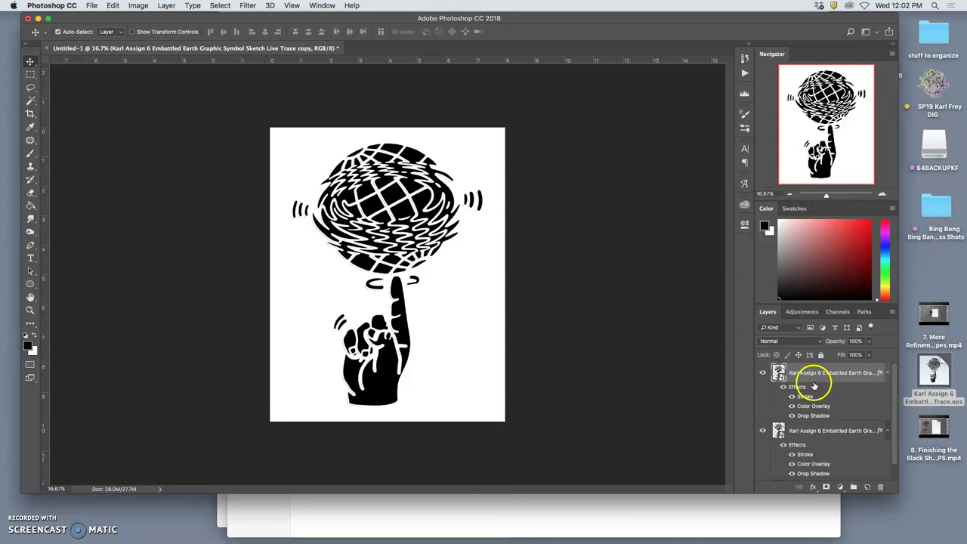
right_click(808, 379)
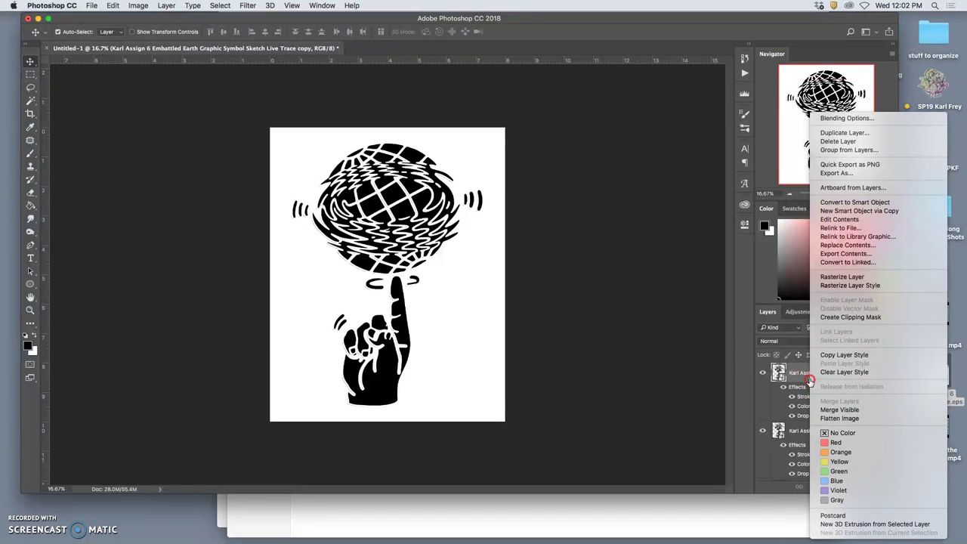
click(837, 287)
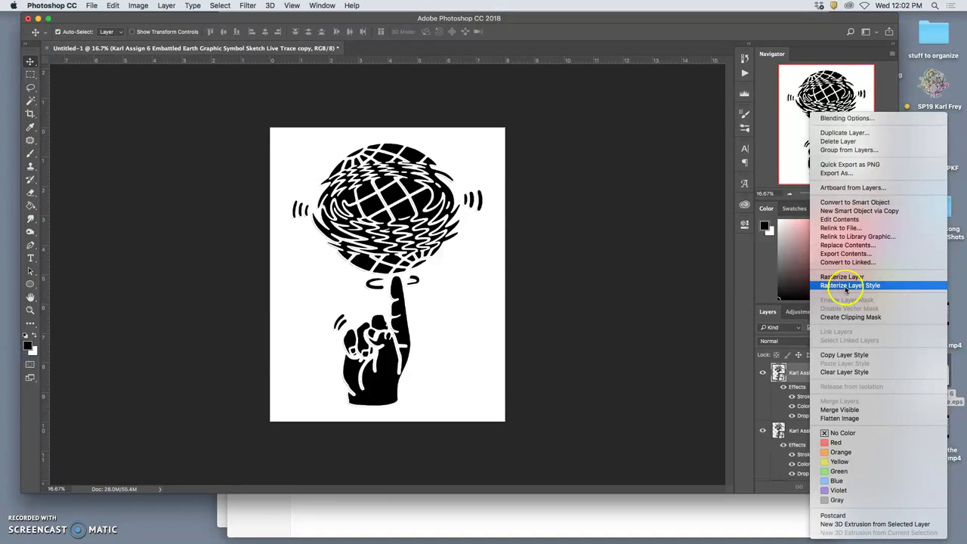
click(823, 287)
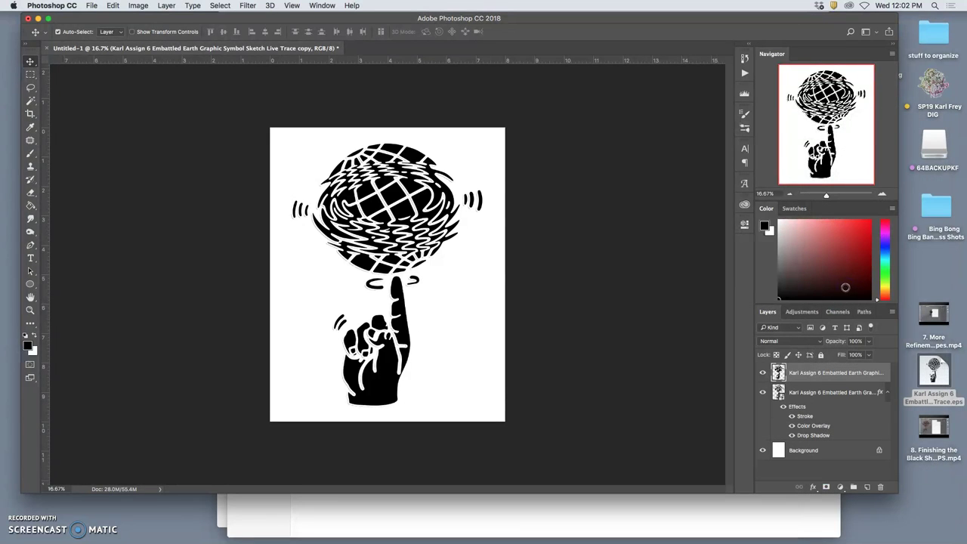
click(829, 369)
Enable Stroke on the rasterized copy, set its colour to black and size to 1 px
double_click(822, 380)
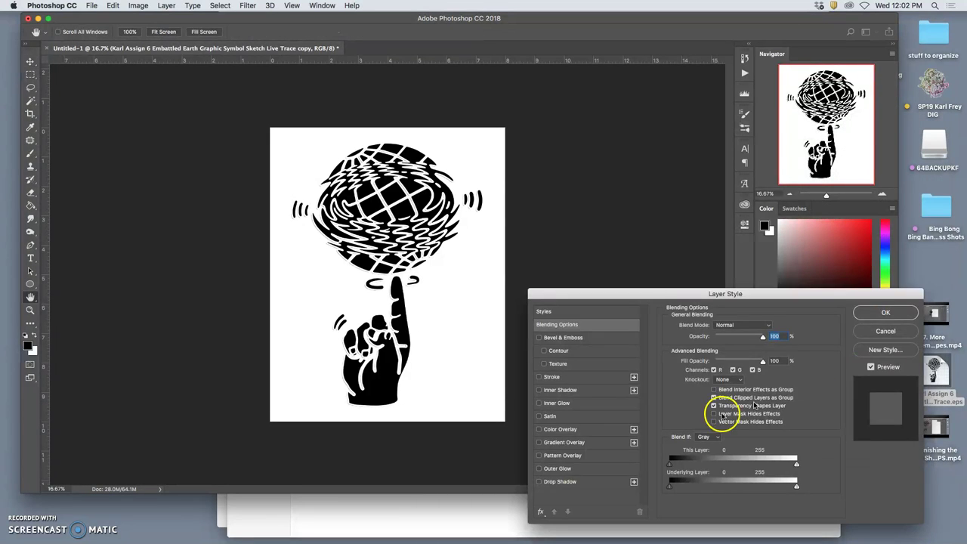
click(557, 380)
click(689, 401)
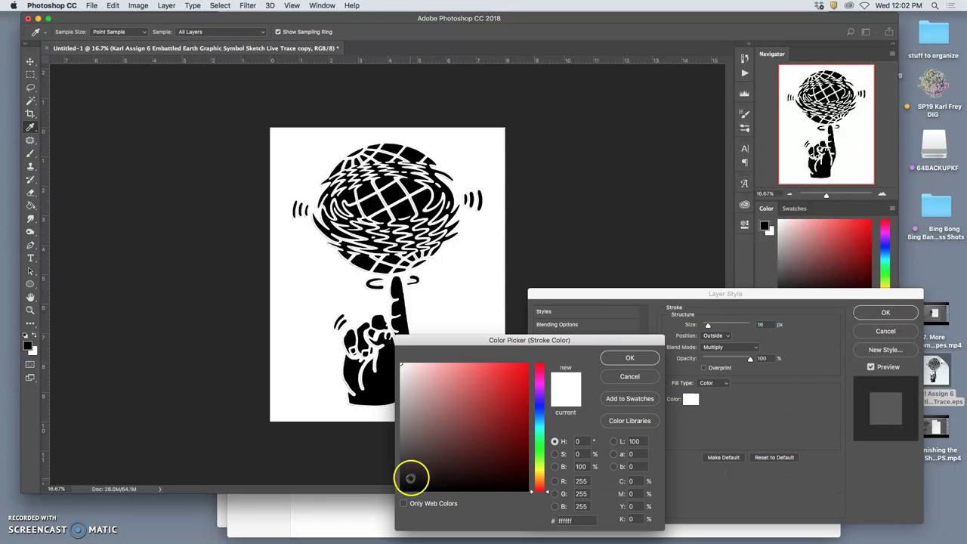
click(404, 490)
click(631, 359)
scroll(471, 361, up, 10)
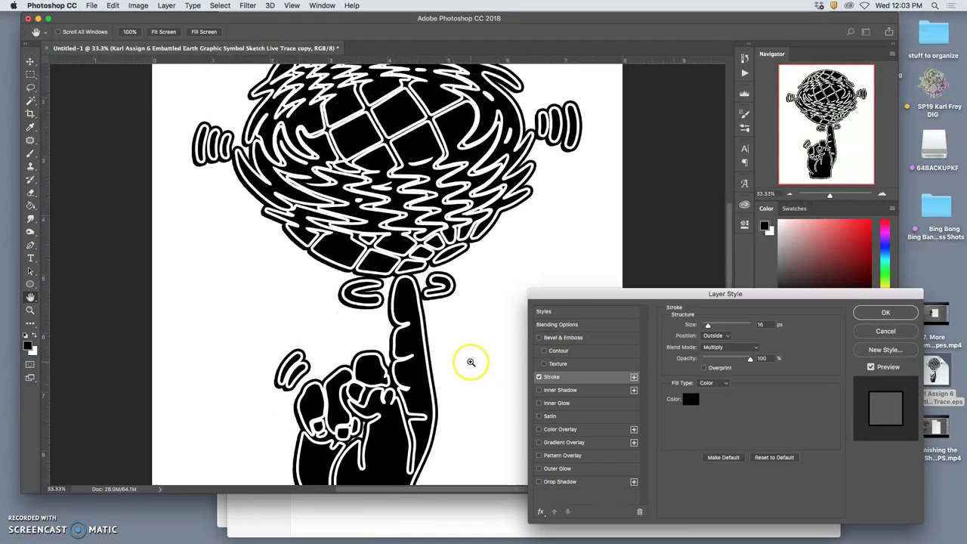
drag(708, 325, 700, 328)
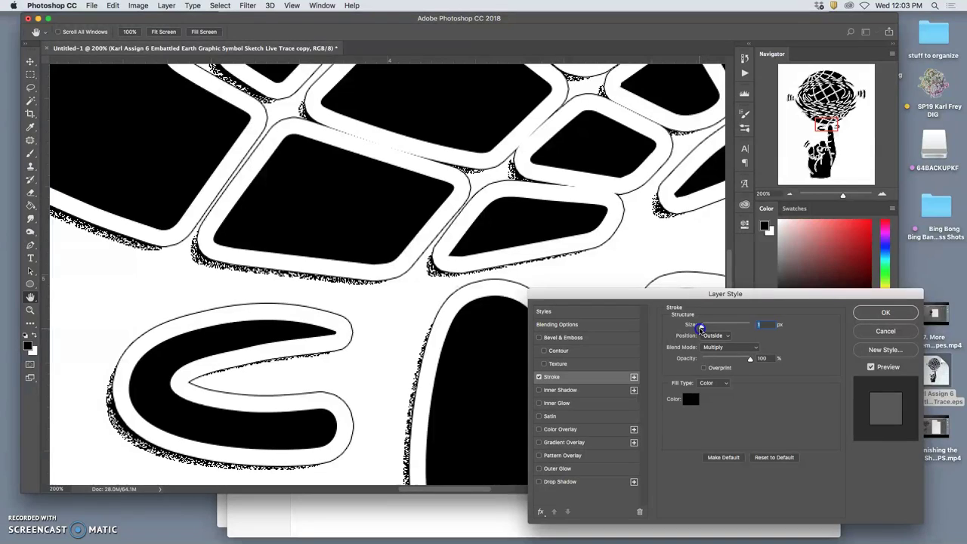
scroll(443, 348, down, 5)
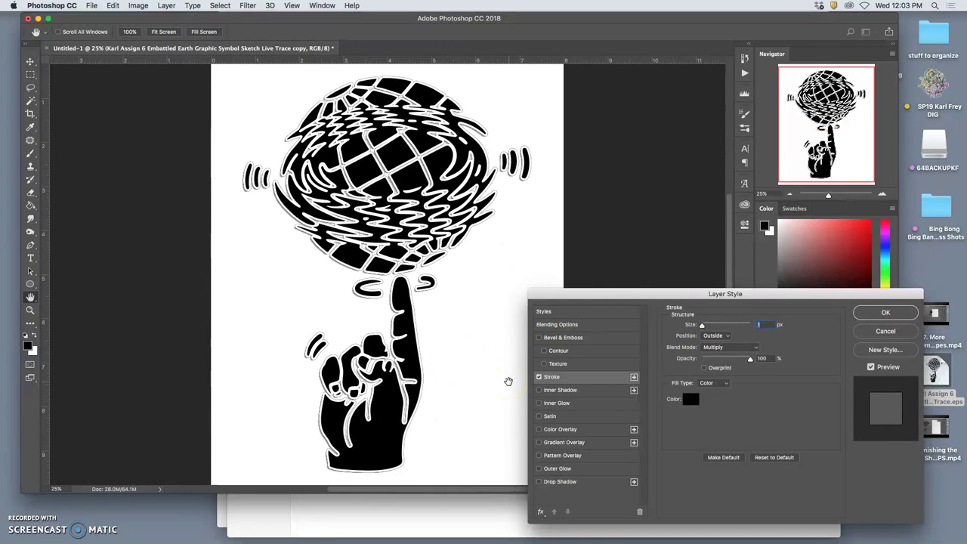
Apply the thin black stroke, toggle it to compare, then discard the duplicated outline layer
click(881, 313)
click(797, 397)
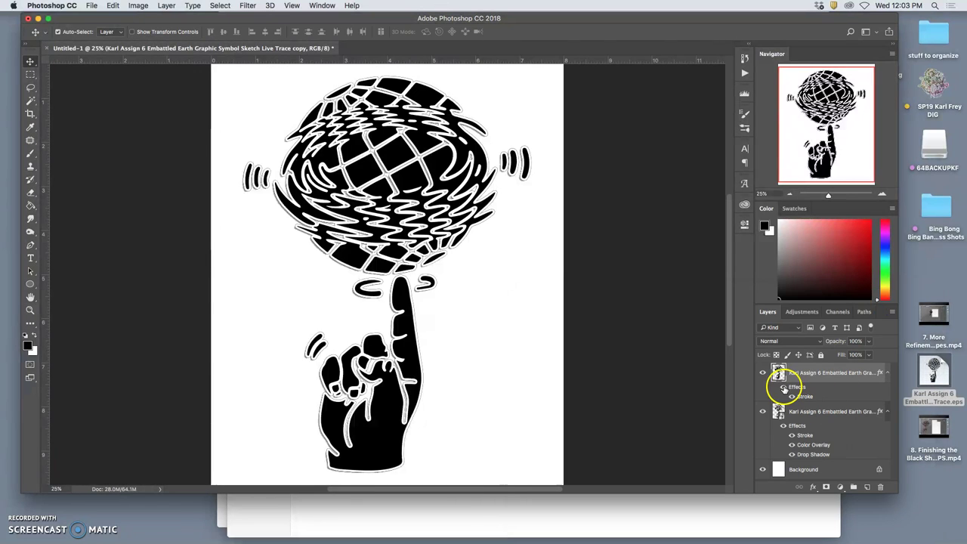
click(783, 388)
click(783, 388)
click(783, 388)
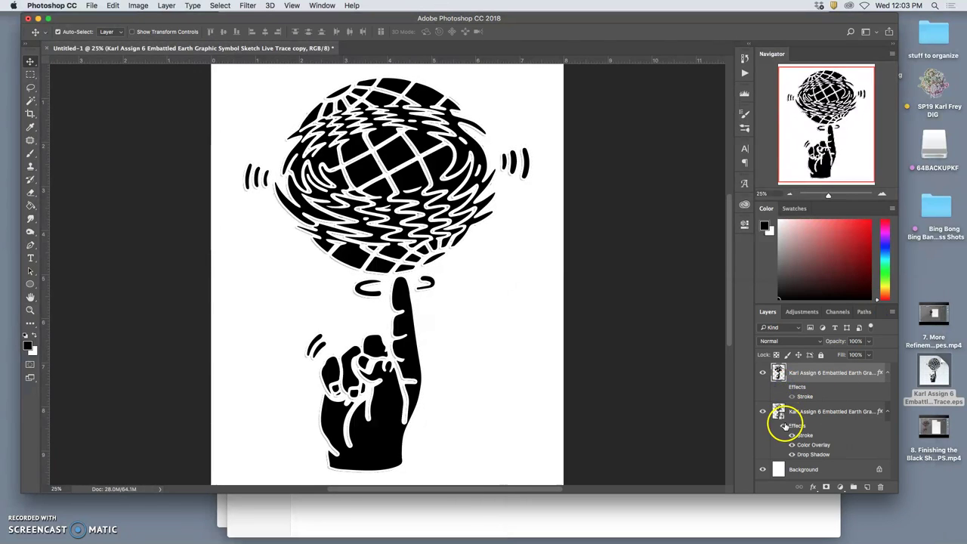
key(super+e)
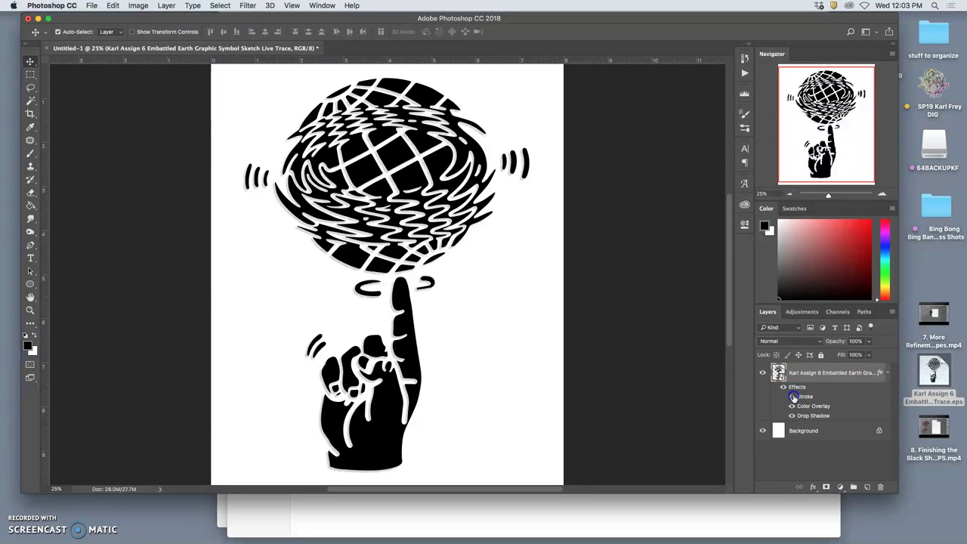
Reopen the artwork's Stroke settings and thin the white outside stroke from 16 px to 8 px
click(792, 398)
double_click(804, 397)
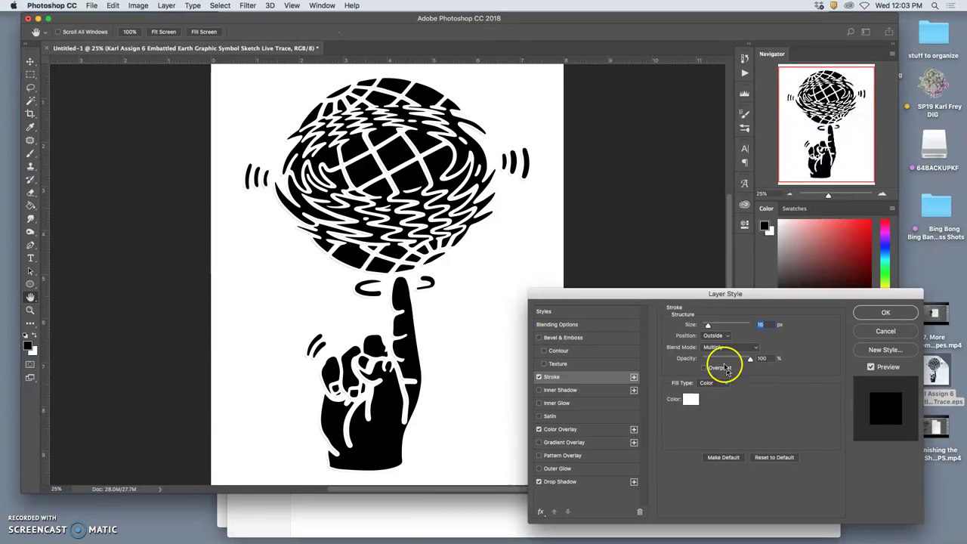
click(705, 325)
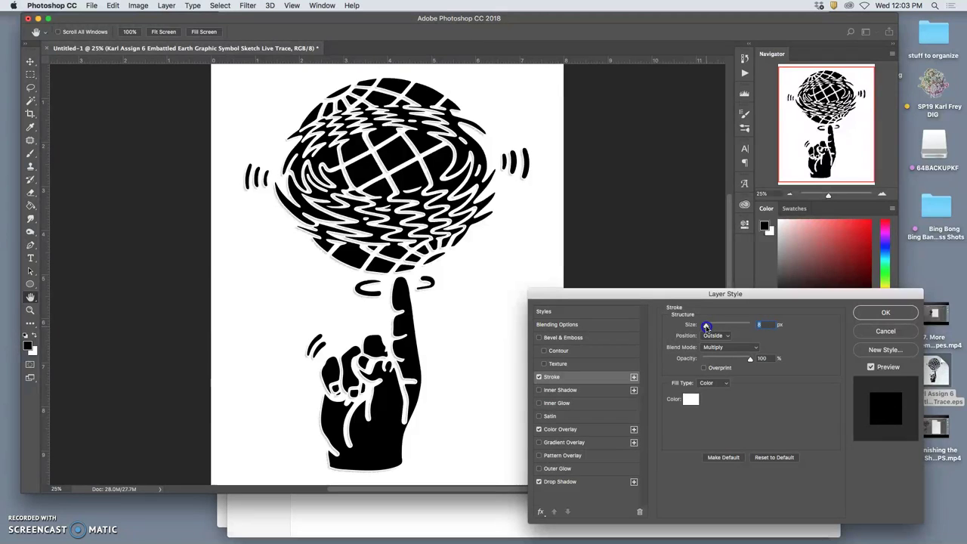
scroll(367, 295, up, 10)
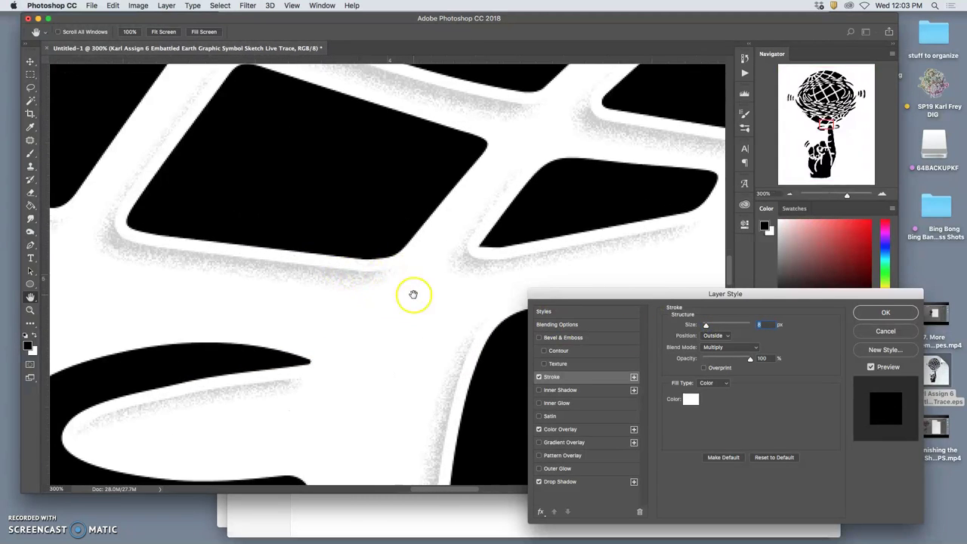
scroll(413, 294, down, 10)
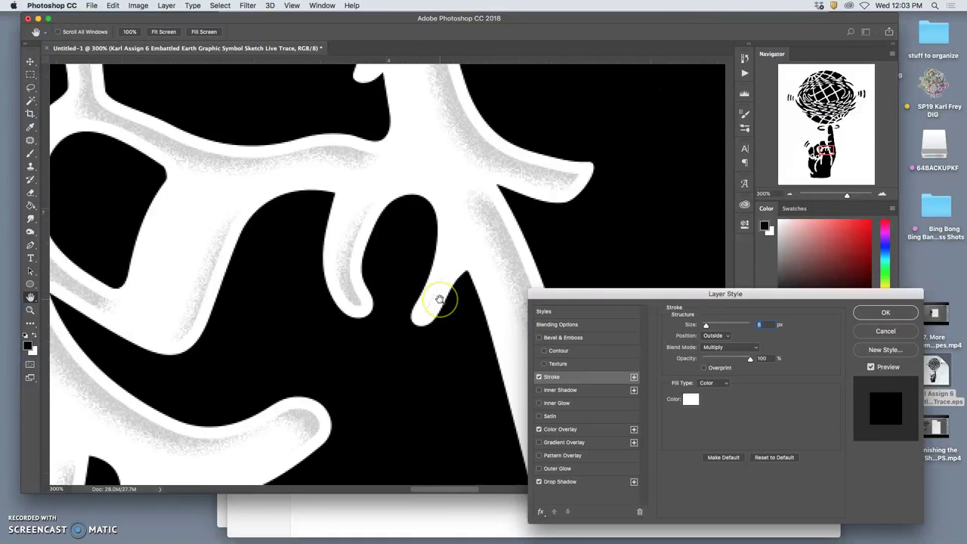
scroll(440, 299, down, 10)
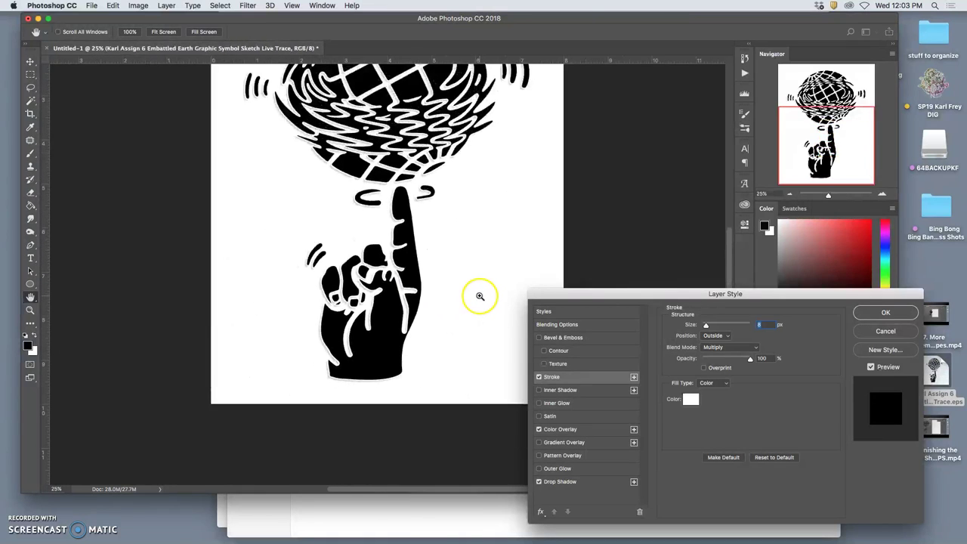
scroll(479, 296, down, 1)
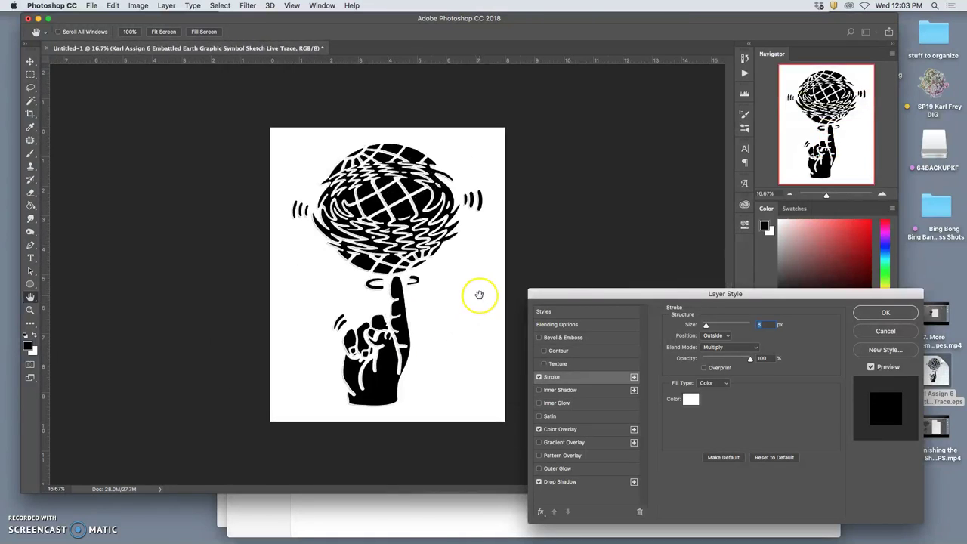
Apply the layer style and toggle the Stroke and other effects to compare, keeping them on
click(882, 312)
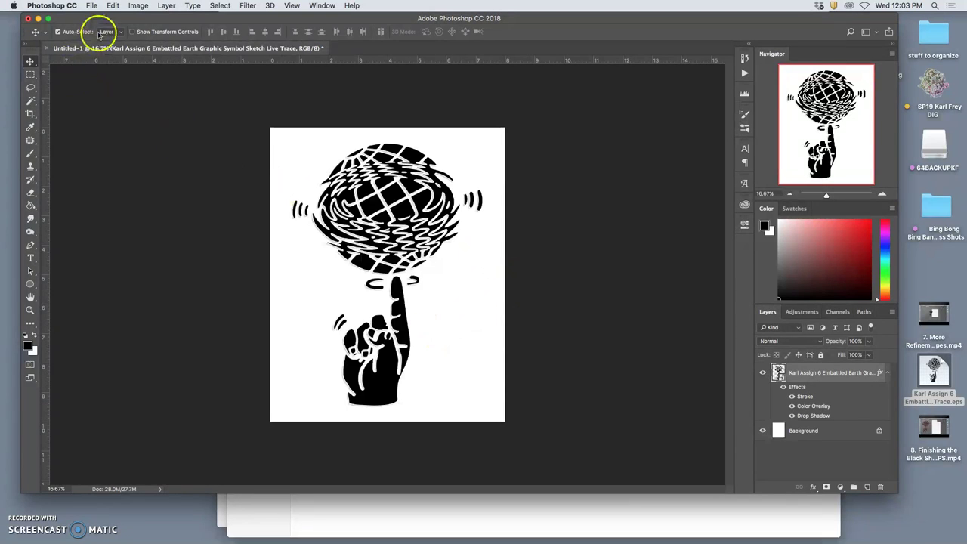
click(783, 387)
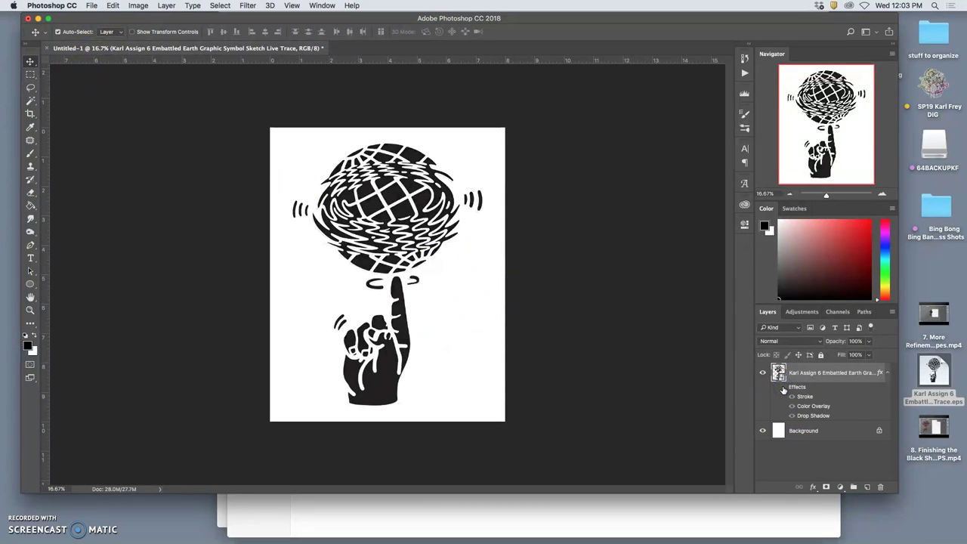
click(791, 395)
click(791, 416)
click(791, 395)
Save the layered logo to the Desktop as 'Karl Assign 6 Black Logo.psd'
click(91, 5)
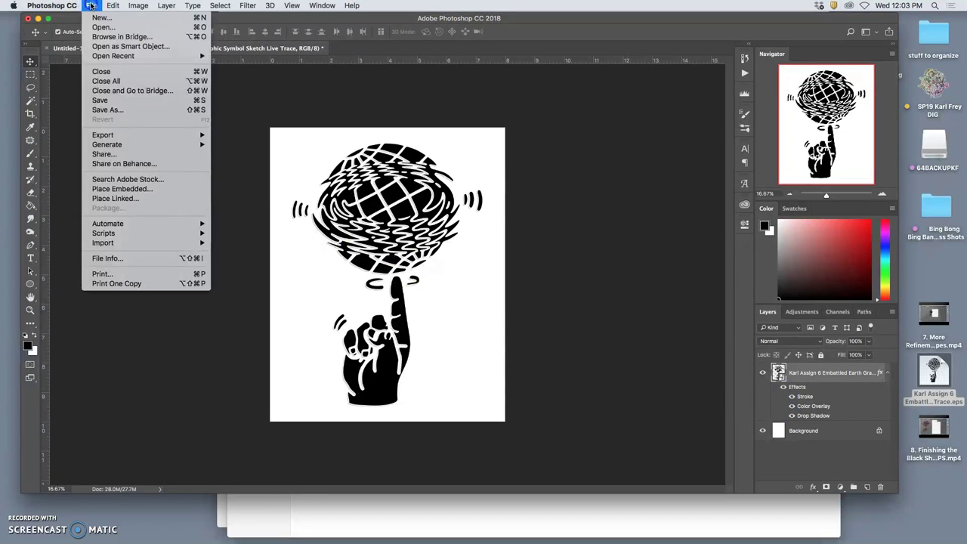
click(121, 109)
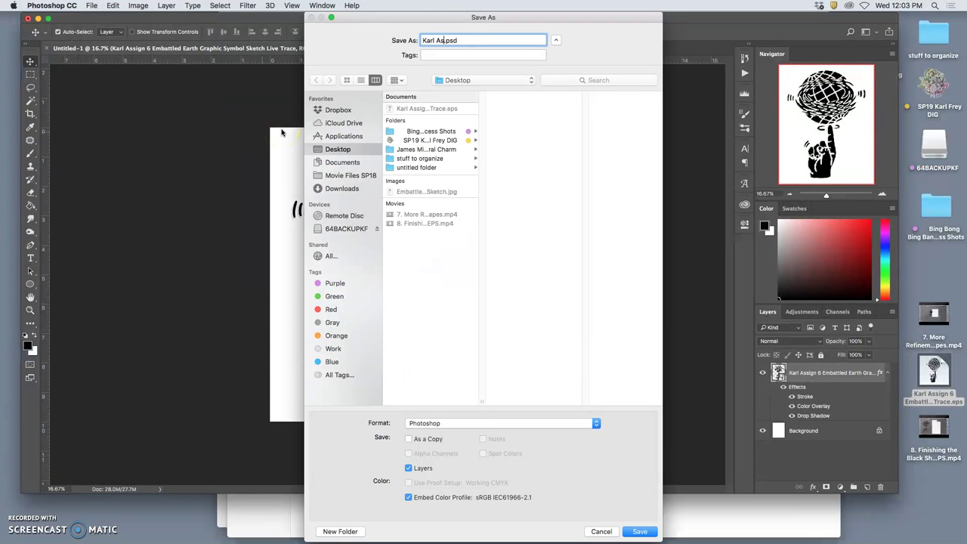
text(Karl Assign 6 Black Logo)
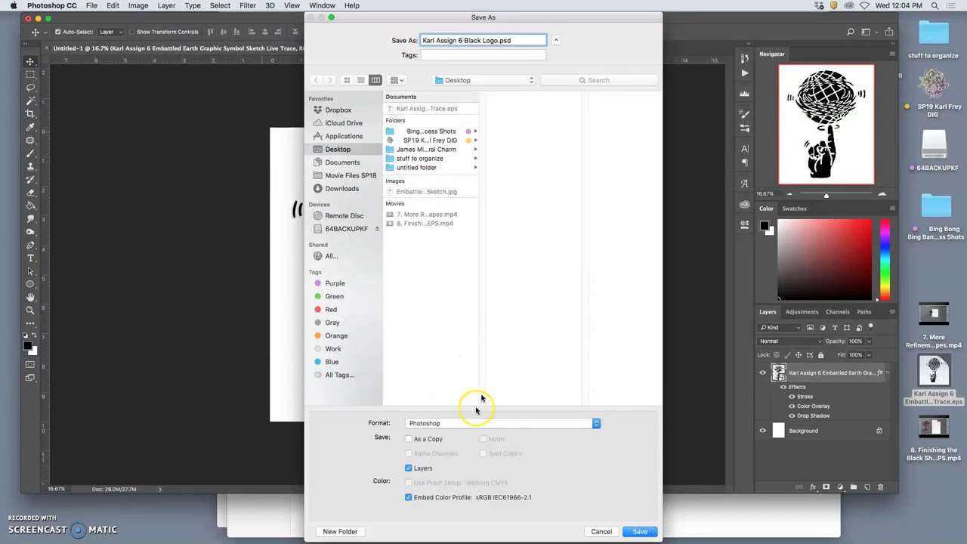
click(639, 531)
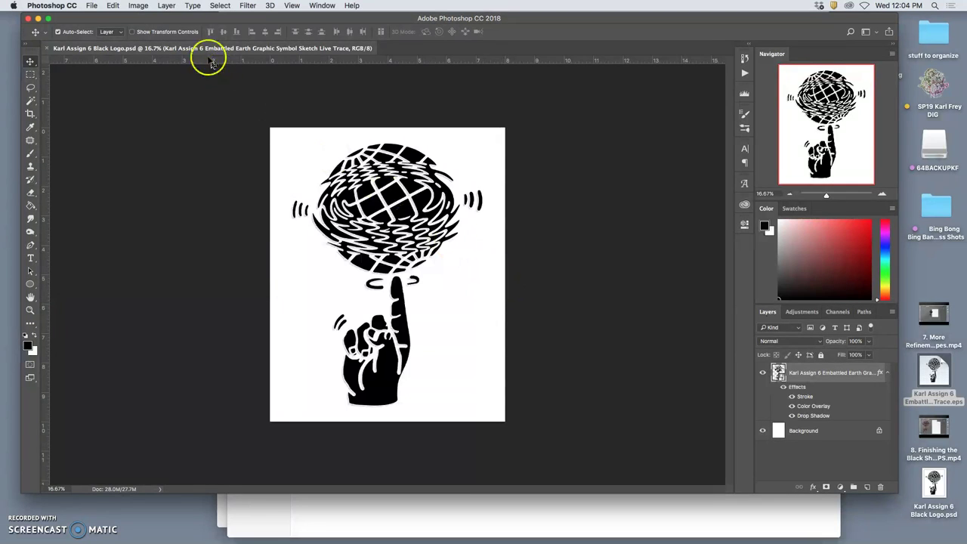
Flatten the image to a single Background layer and choose TIFF format in Save As
click(169, 6)
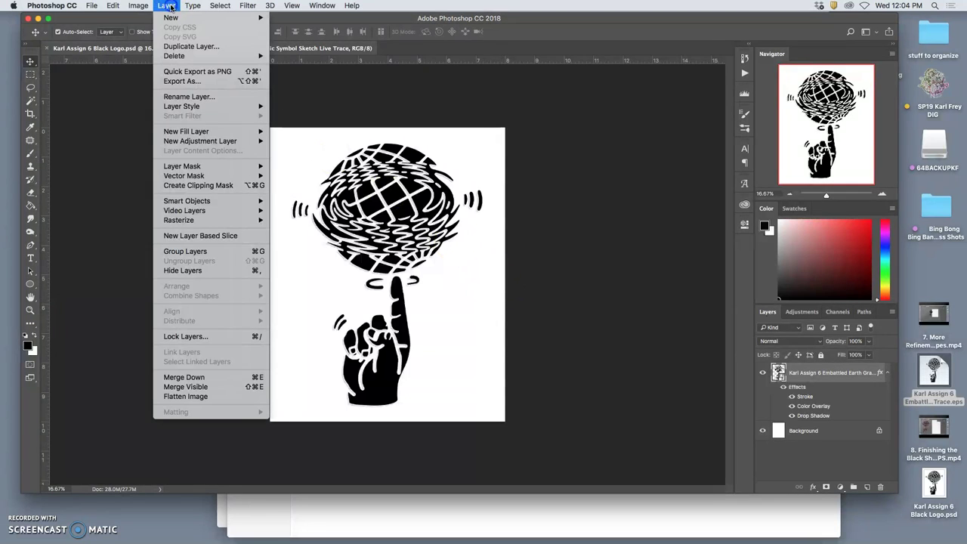
click(214, 396)
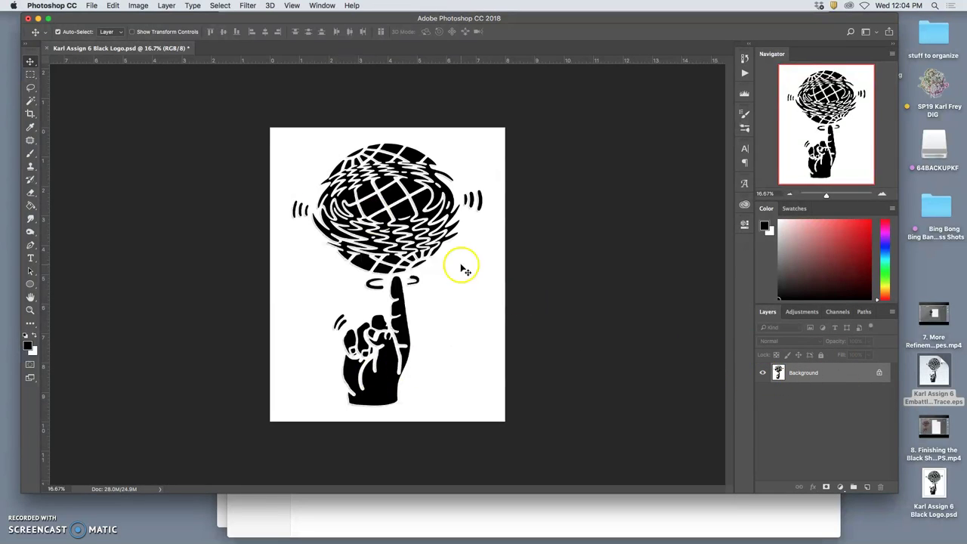
click(80, 5)
click(108, 103)
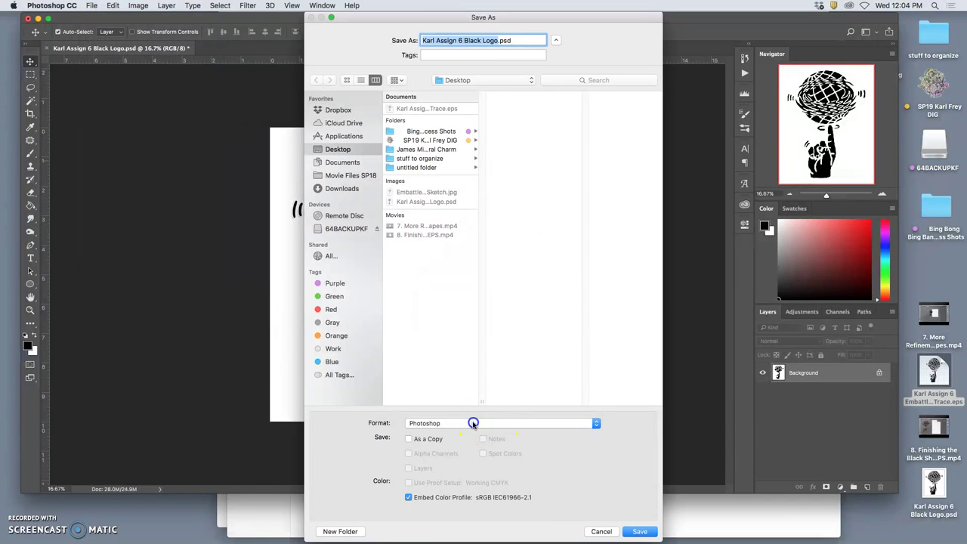
click(472, 423)
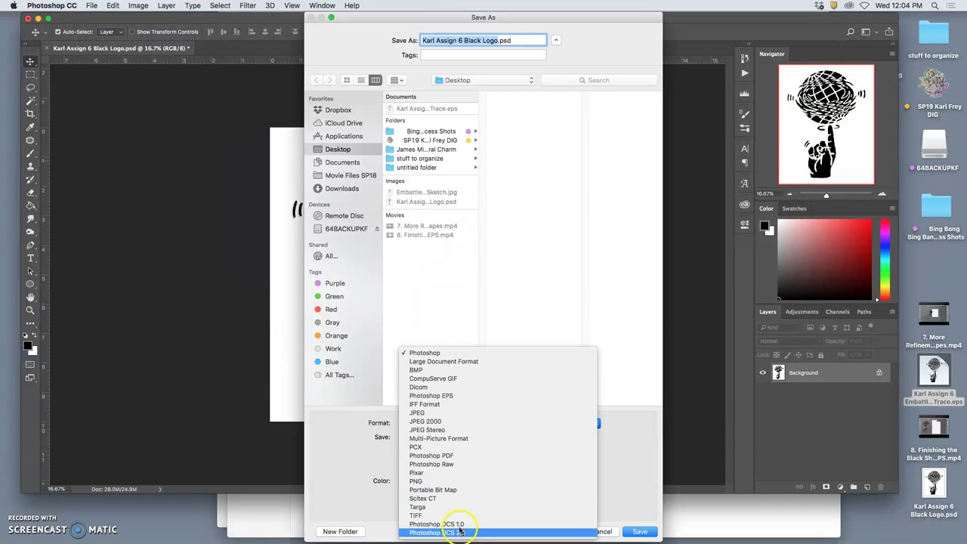
click(450, 516)
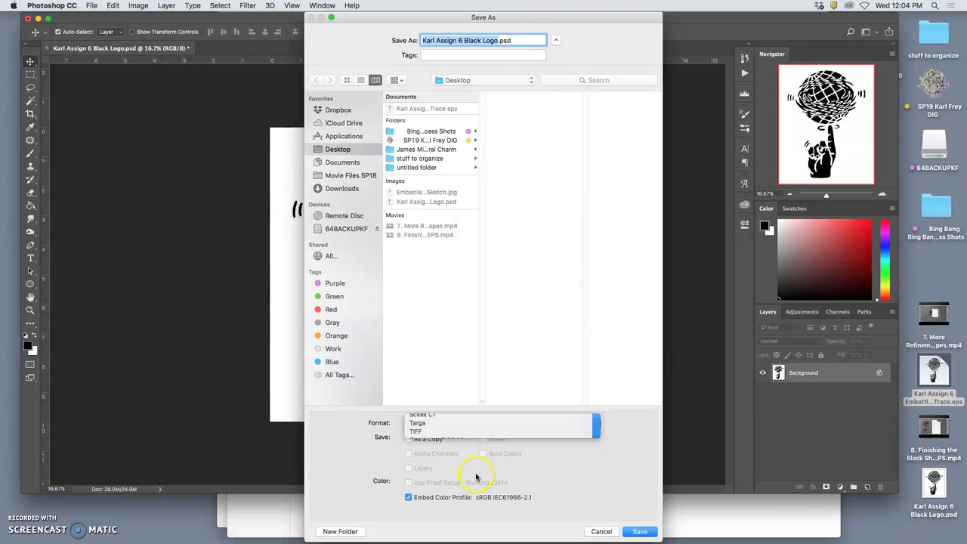
Prefix the file name with 'PR' and save it as an LZW-compressed TIFF
click(423, 40)
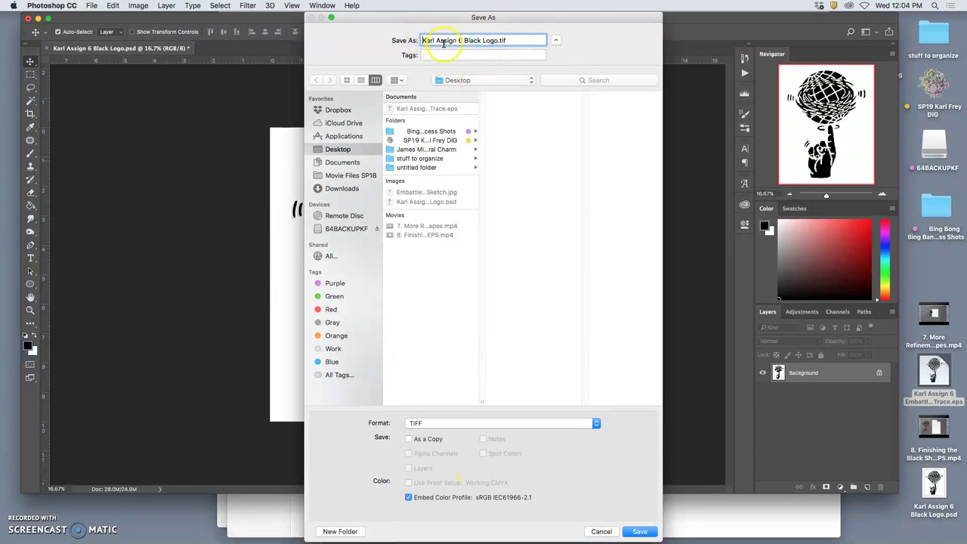
click(479, 41)
text(PR)
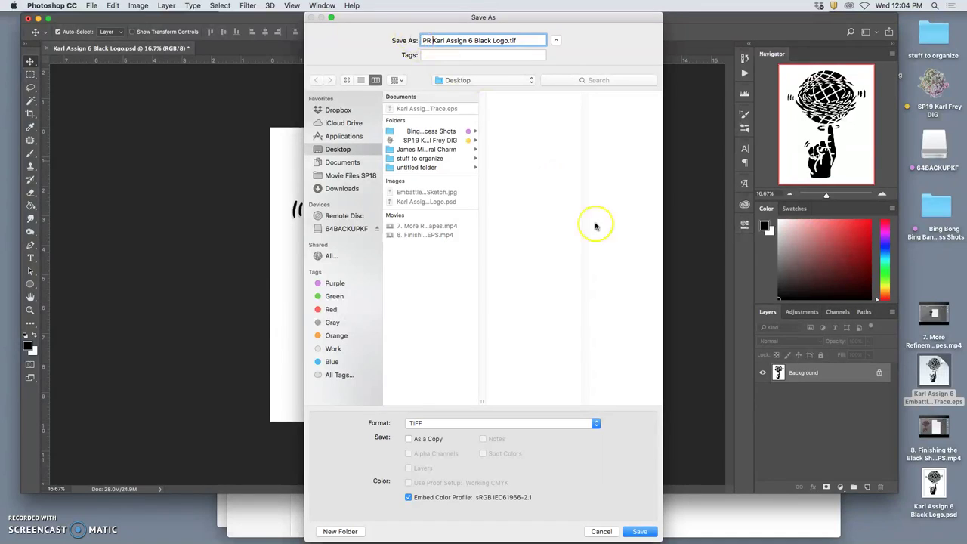
click(644, 530)
click(640, 532)
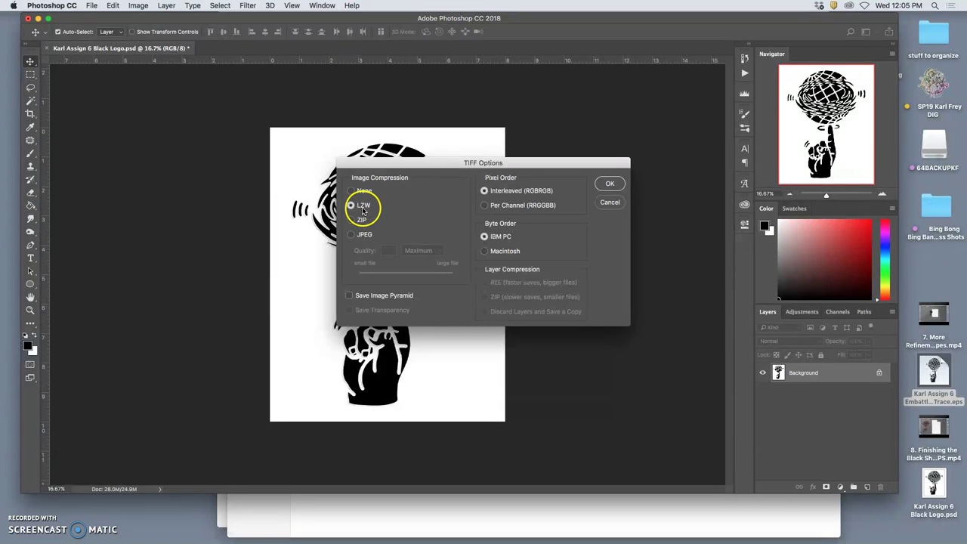
click(608, 184)
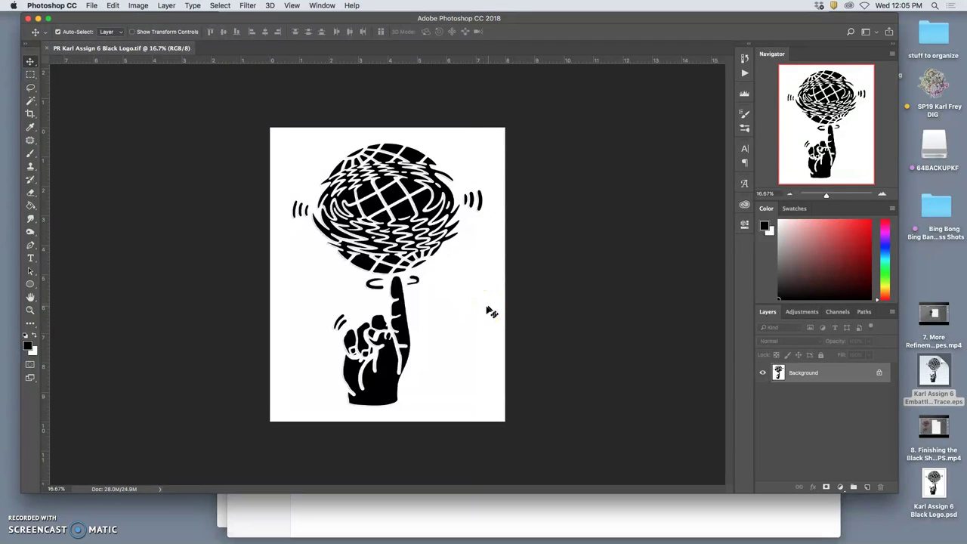
Open 'PR Karl Assign 6 Black Logo.tif' from the desktop in Preview and zoom in three times on the globe
key(F11)
drag(874, 151, 841, 181)
double_click(840, 182)
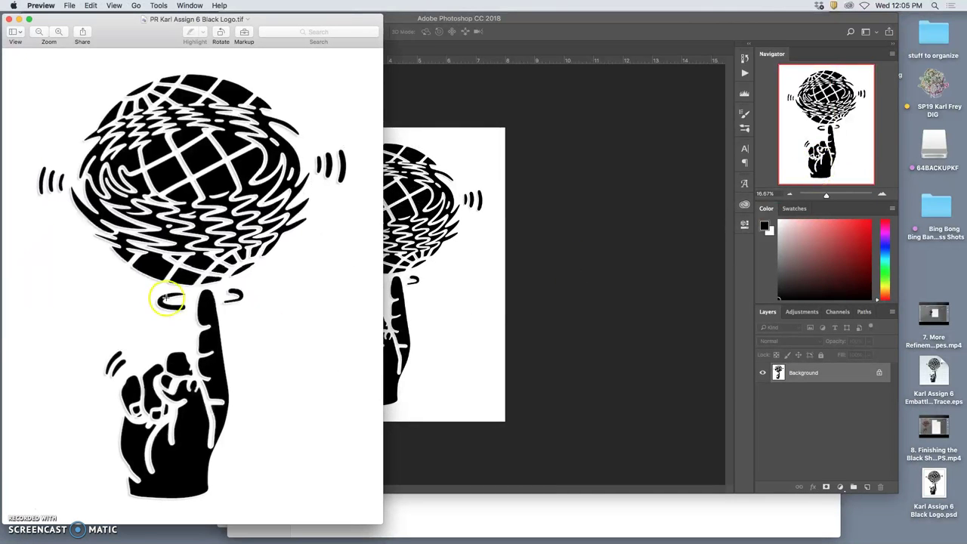
click(56, 33)
click(56, 33)
click(55, 32)
scroll(189, 166, up, 5)
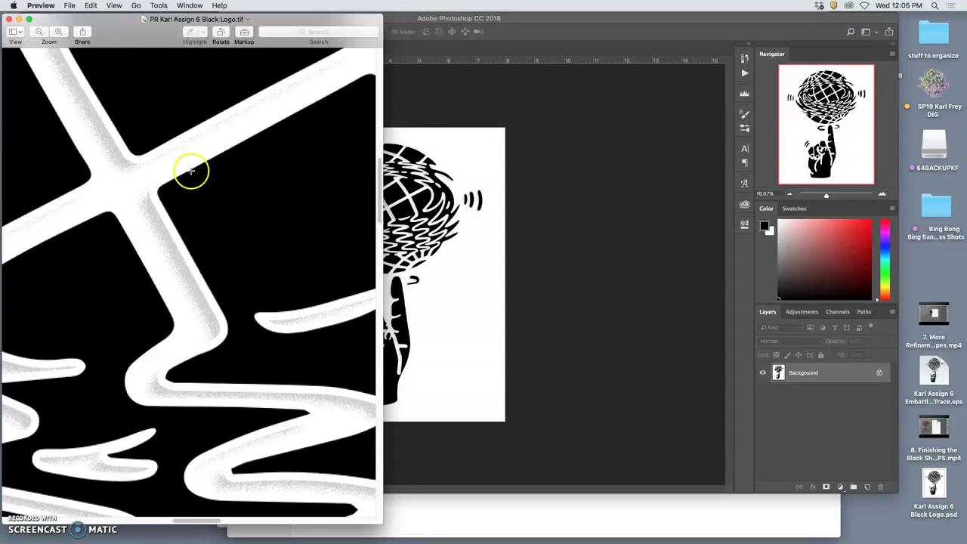
Show Get Info for the PSD (5 MB) and the TIFF (1 MB) to compare sizes
mouse_move(1, 2)
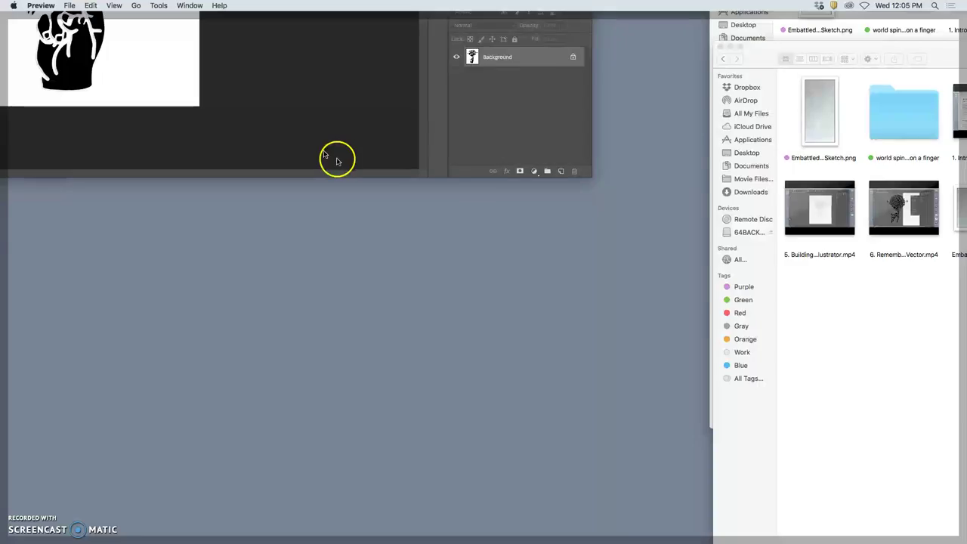
drag(934, 472, 816, 92)
right_click(816, 96)
click(770, 143)
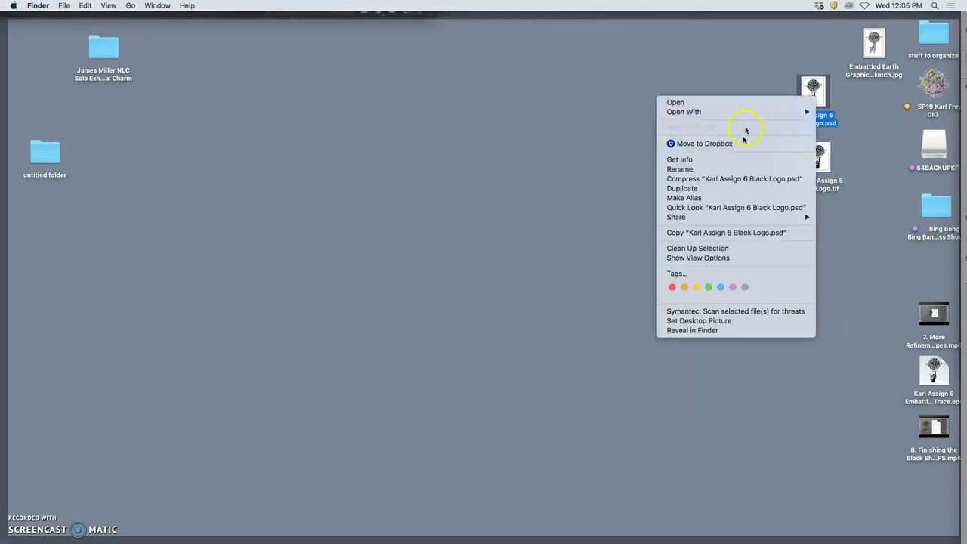
click(729, 158)
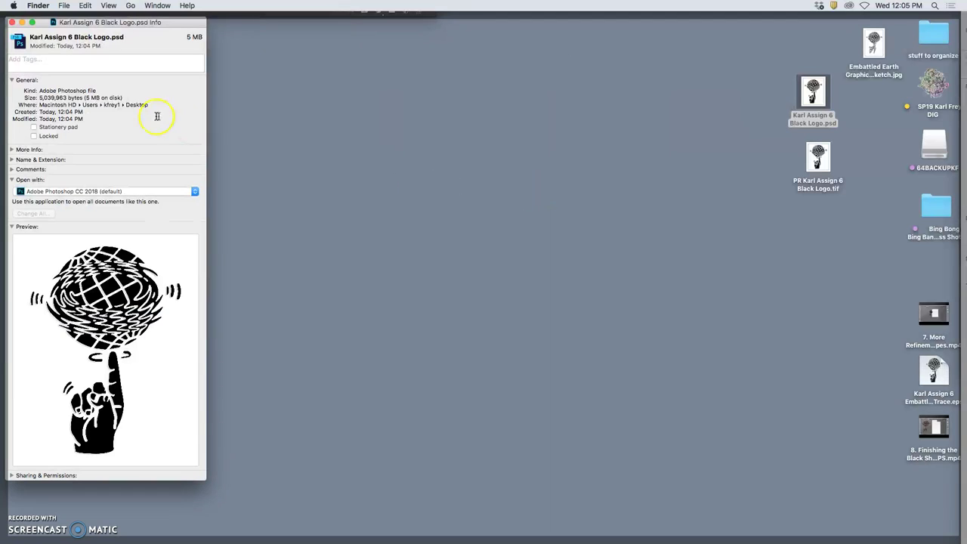
click(815, 158)
right_click(819, 161)
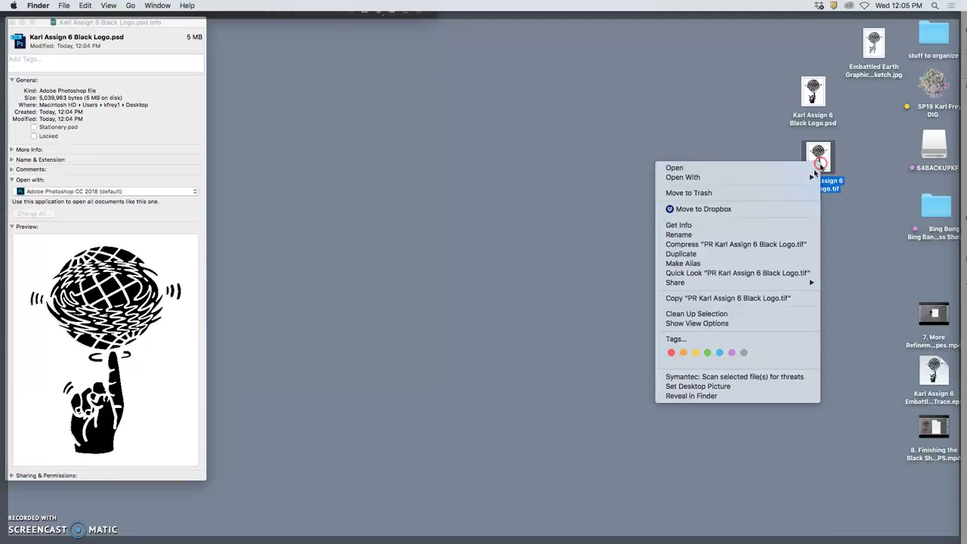
click(733, 223)
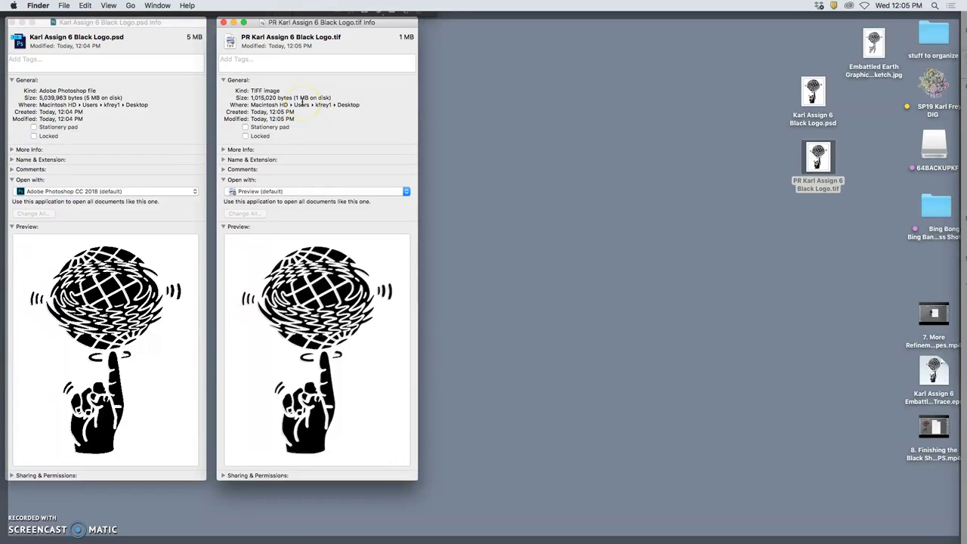
Close both Info windows and return to the TIFF in Photoshop
click(223, 22)
click(11, 22)
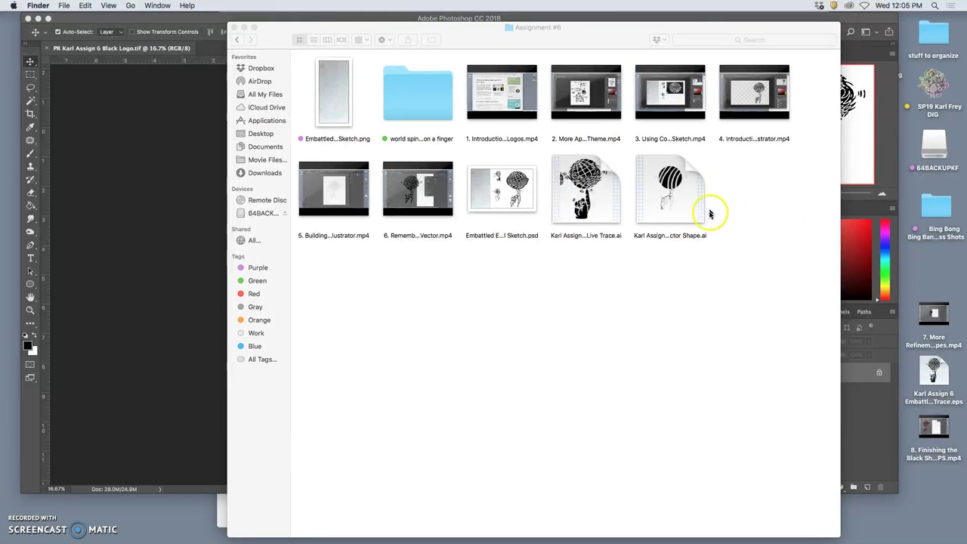
click(740, 249)
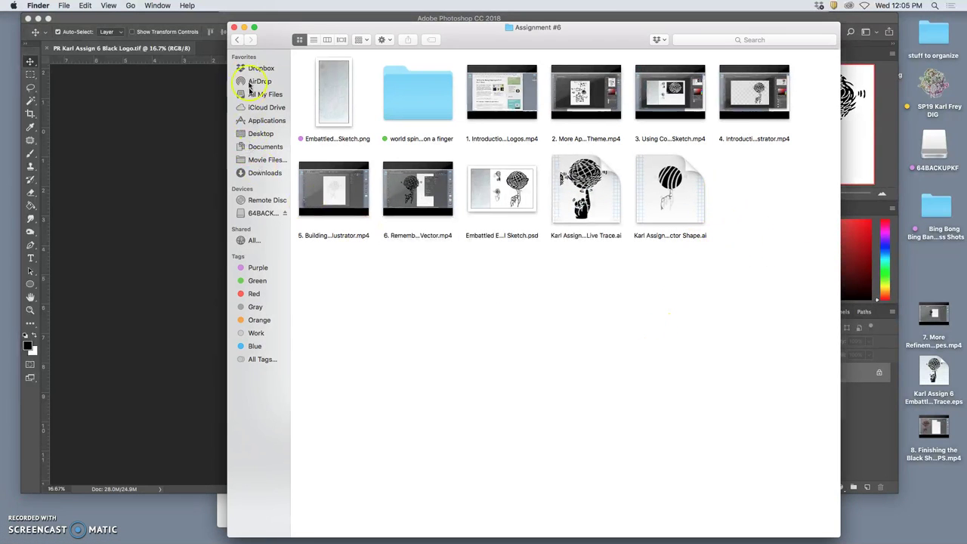
click(194, 92)
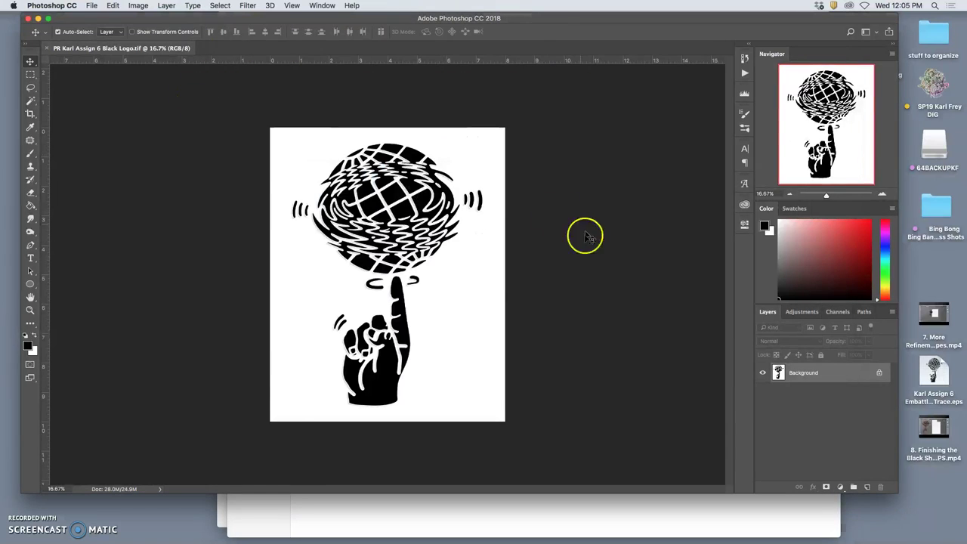
Close the TIFF, reopen the layered black logo PSD and duplicate the logo layer
click(46, 49)
key(F11)
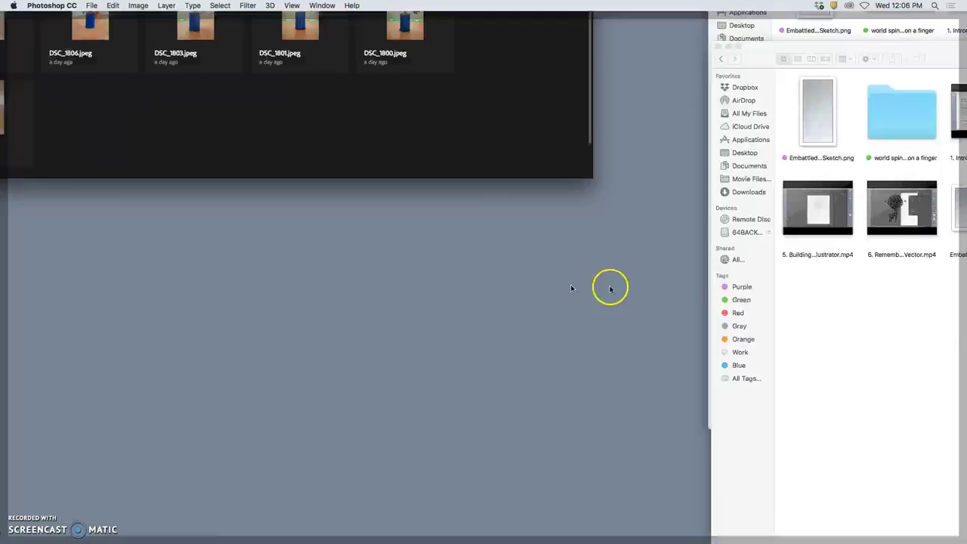
double_click(812, 91)
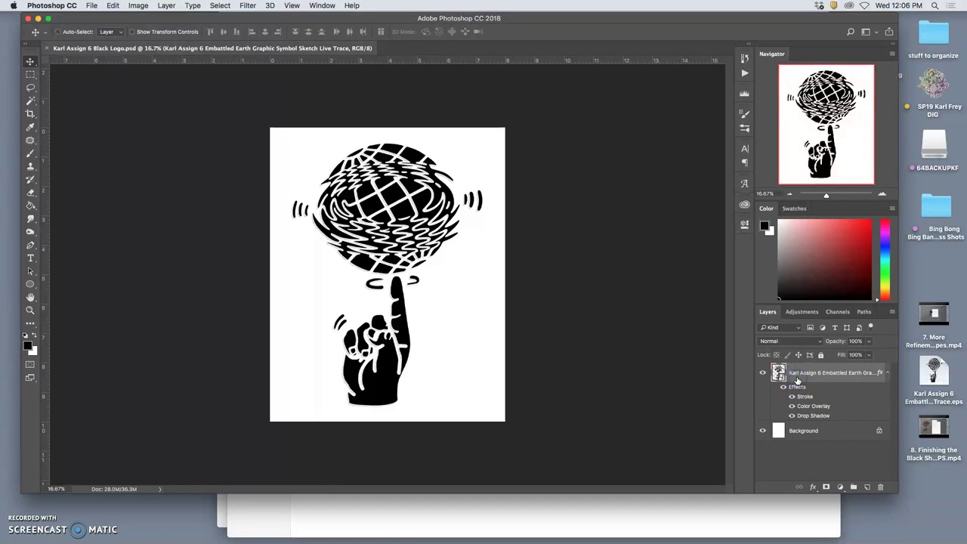
key(super+j)
Change the Color Overlay colour from black to blue #2875a6
click(803, 408)
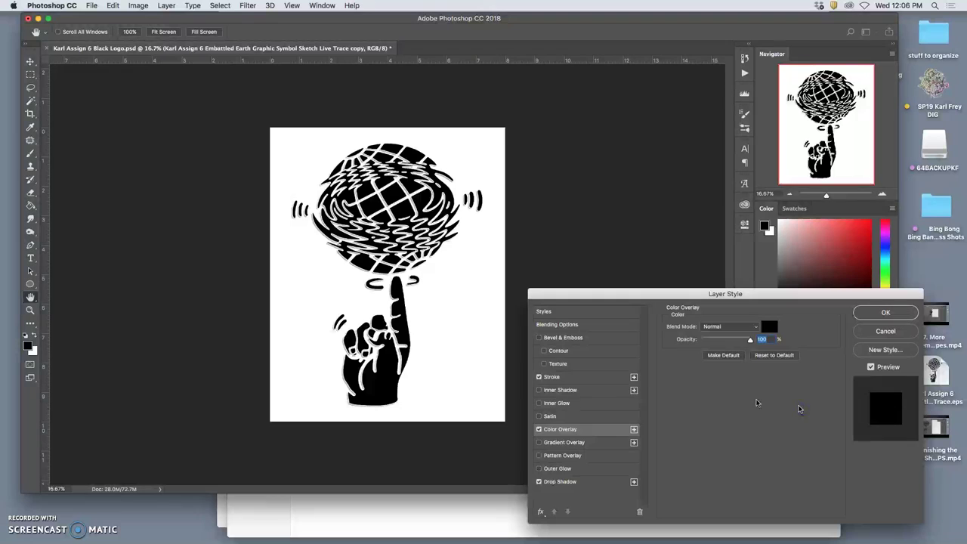
click(770, 328)
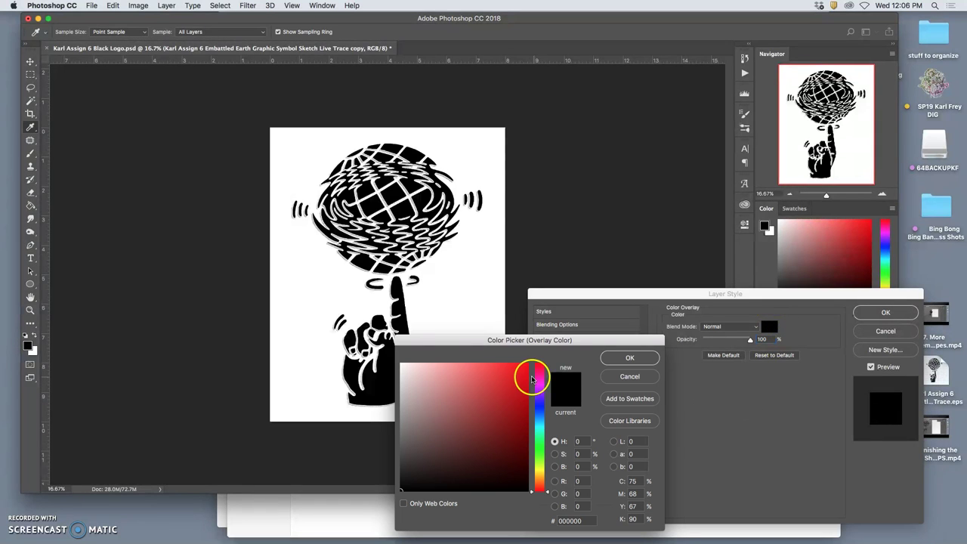
click(525, 377)
drag(520, 339, 683, 49)
click(703, 136)
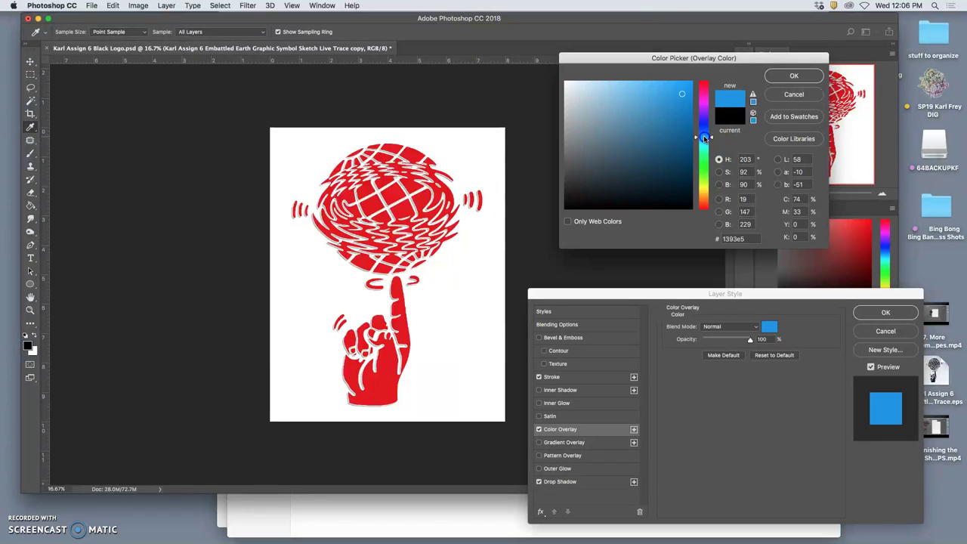
click(661, 126)
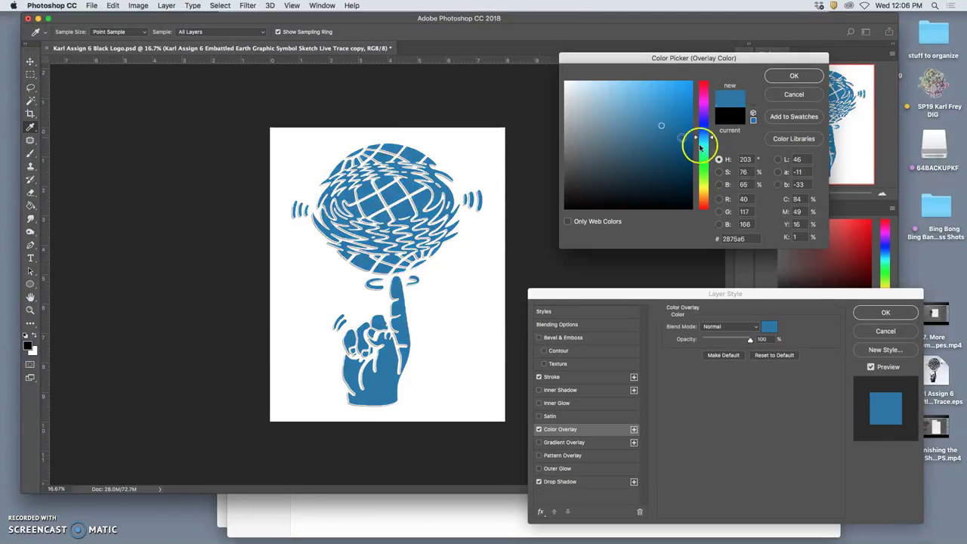
click(791, 76)
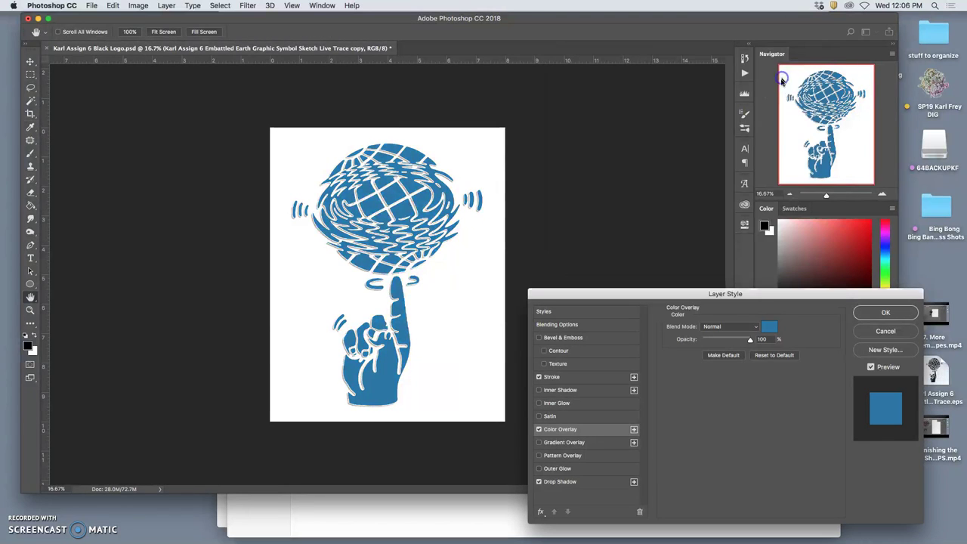
Replace the solid blue with a green-to-blue Gradient Overlay blended in Lighten mode
click(551, 442)
click(538, 429)
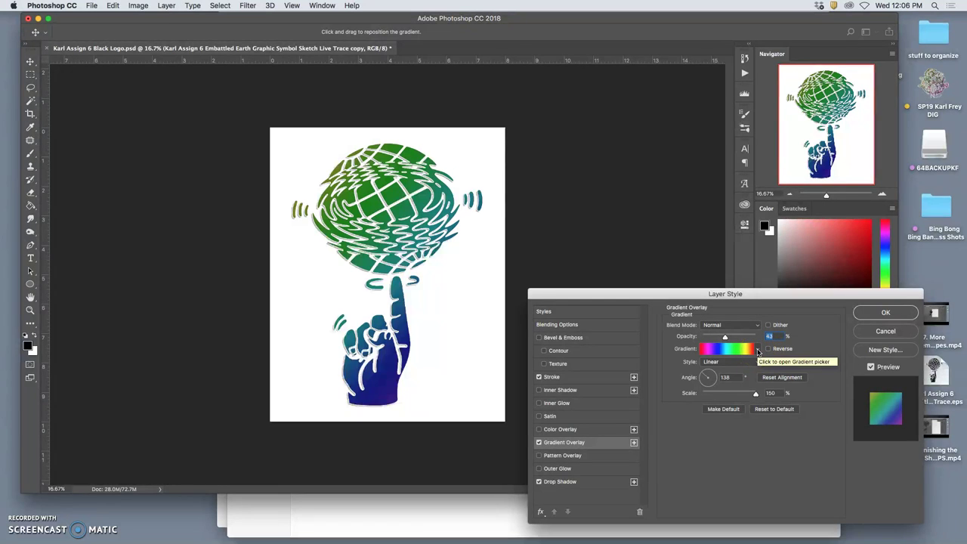
drag(725, 336, 730, 339)
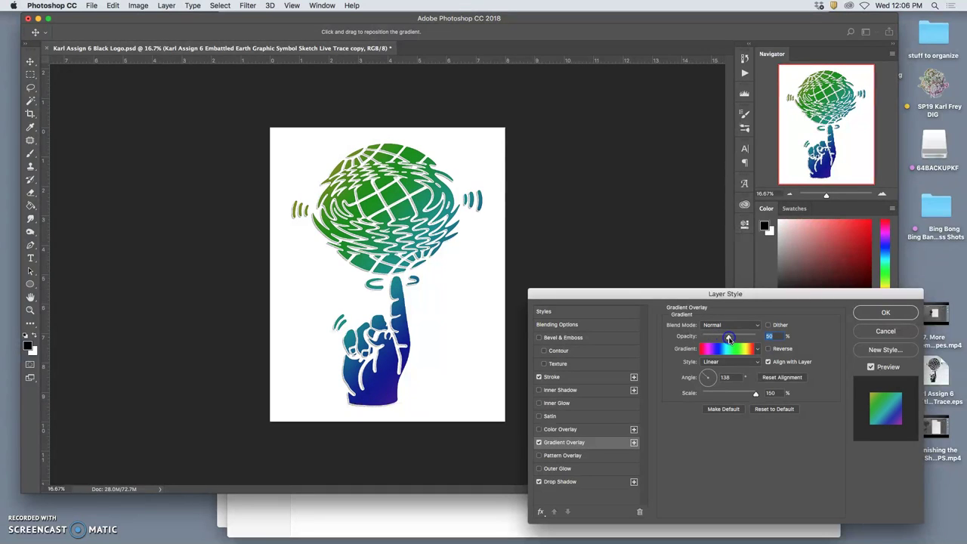
click(747, 386)
click(739, 342)
click(757, 327)
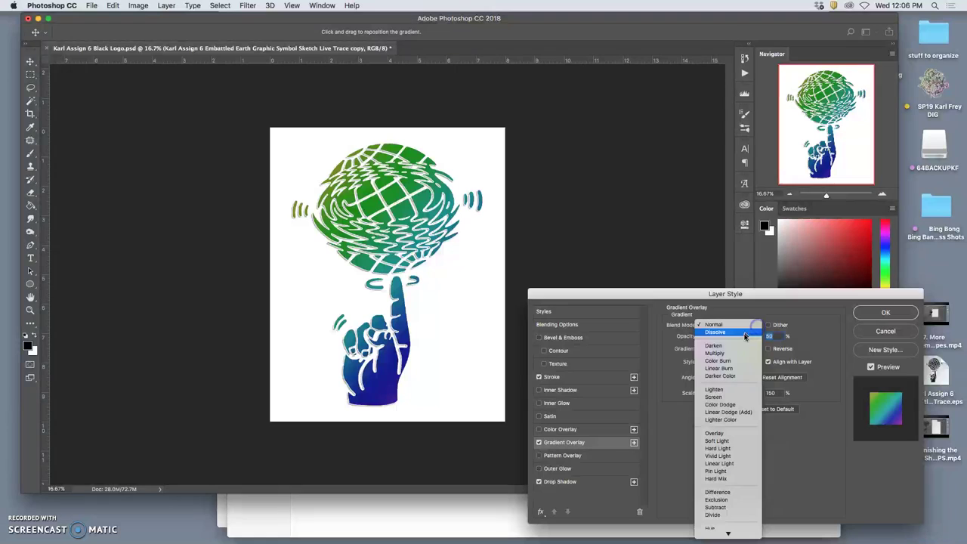
click(726, 390)
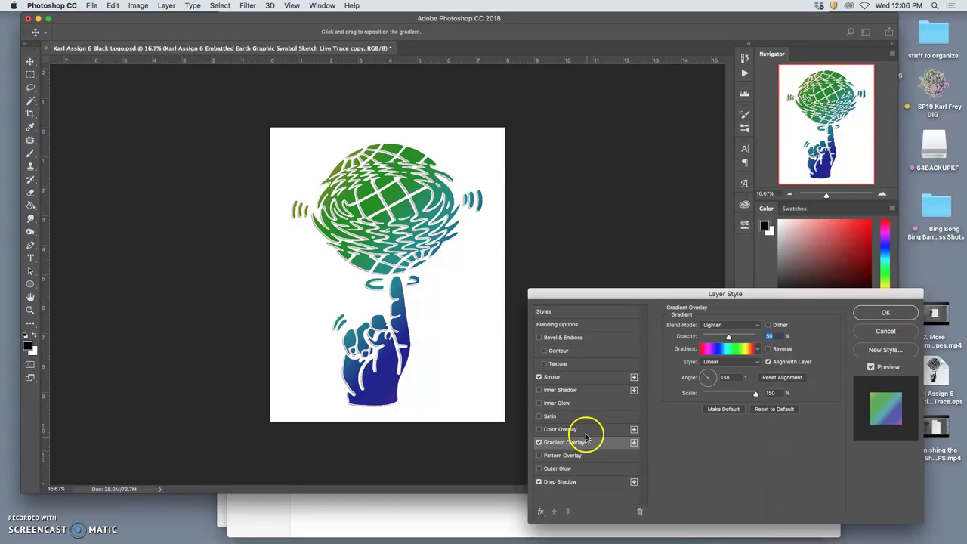
Re-enable the blue Color Overlay at 50% opacity in Screen blend mode
click(538, 429)
click(570, 429)
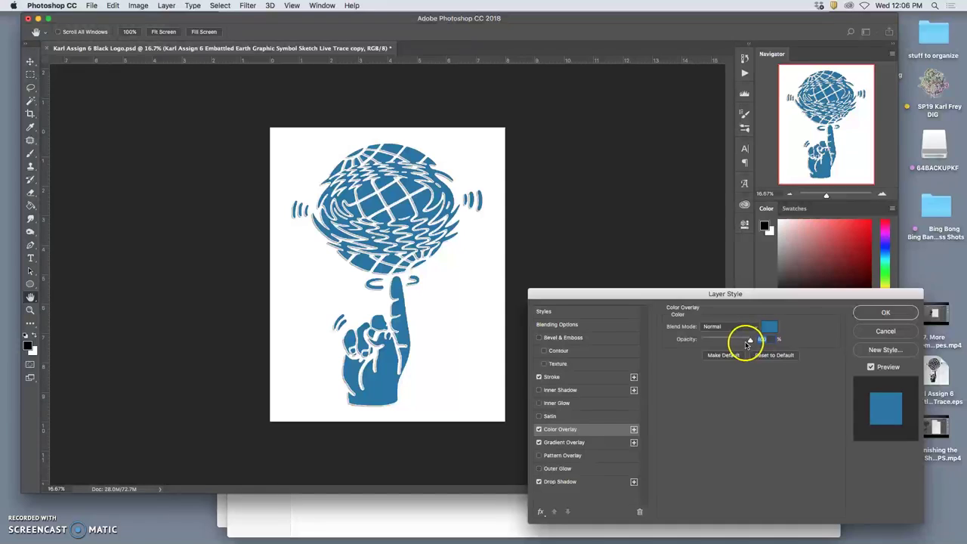
drag(739, 342, 724, 341)
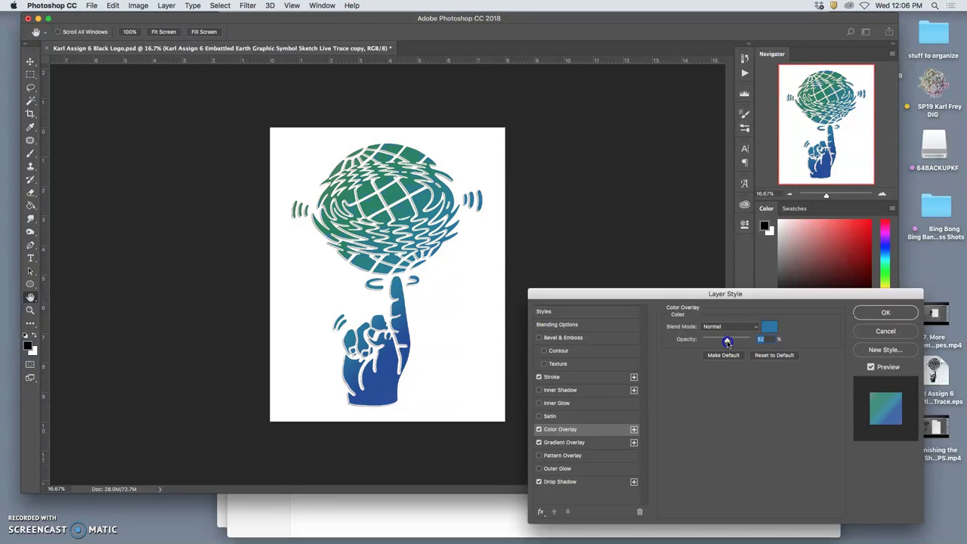
click(757, 329)
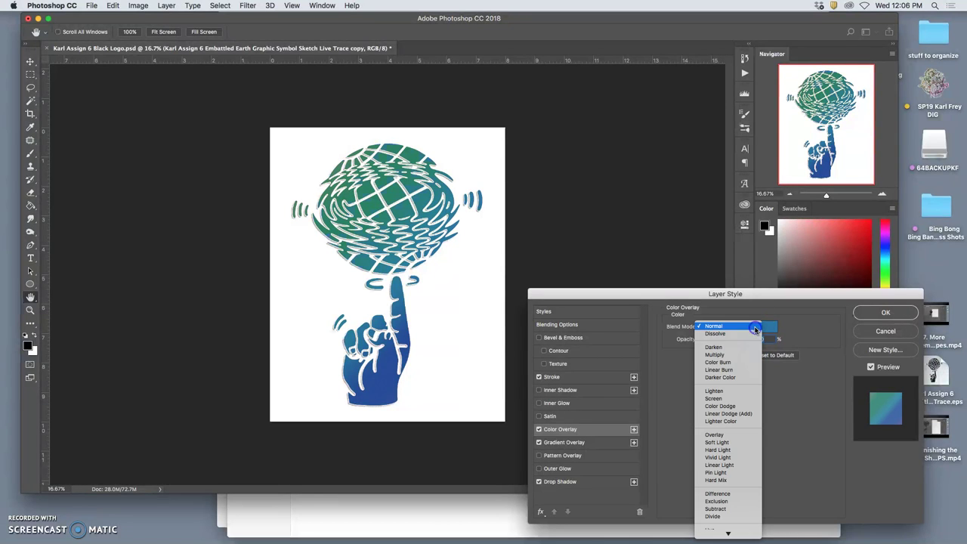
click(728, 437)
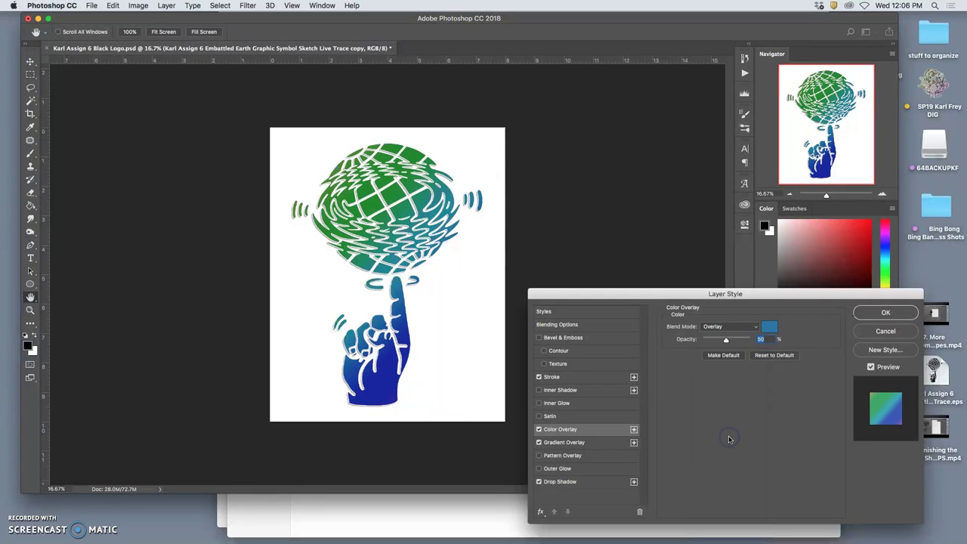
click(755, 326)
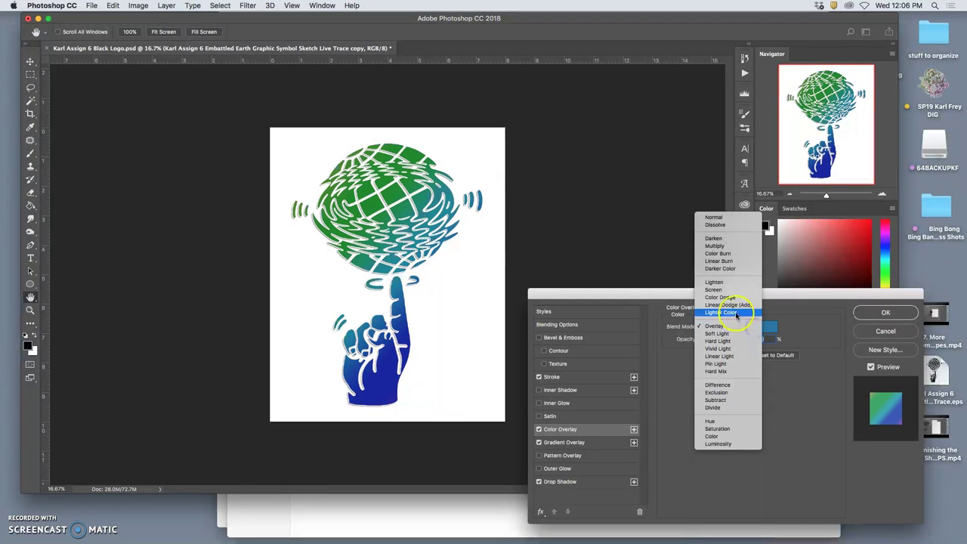
click(728, 292)
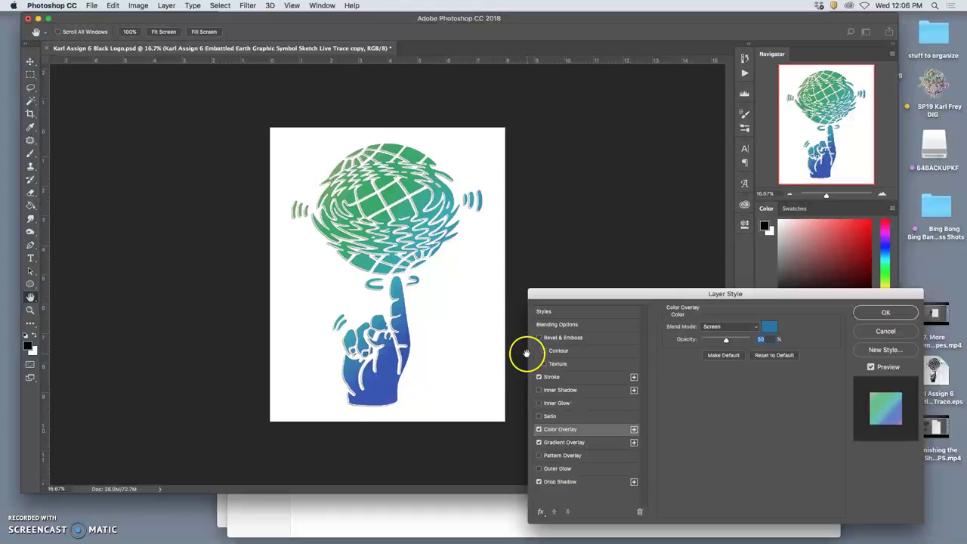
super+click(476, 328)
super+click(473, 323)
super+click(471, 318)
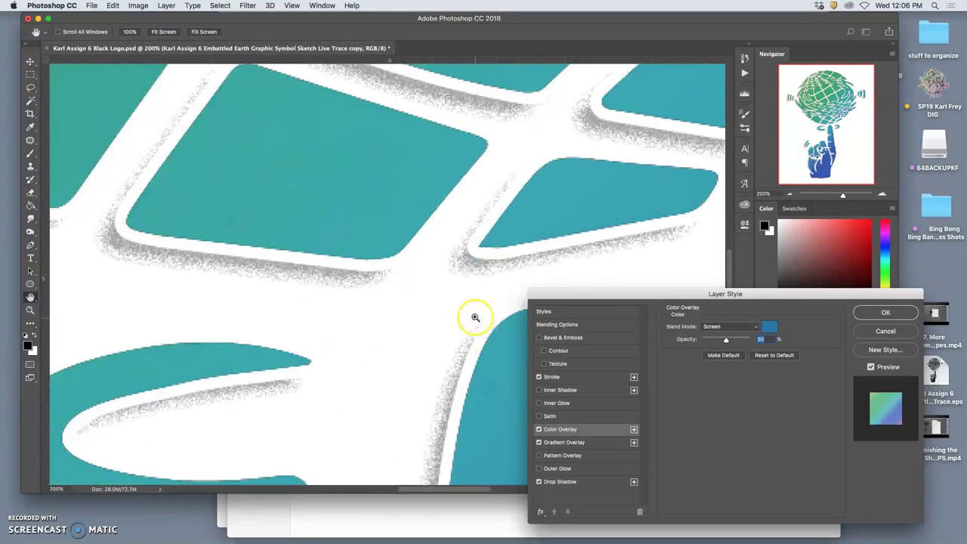
super+click(449, 287)
scroll(449, 290, up, 10)
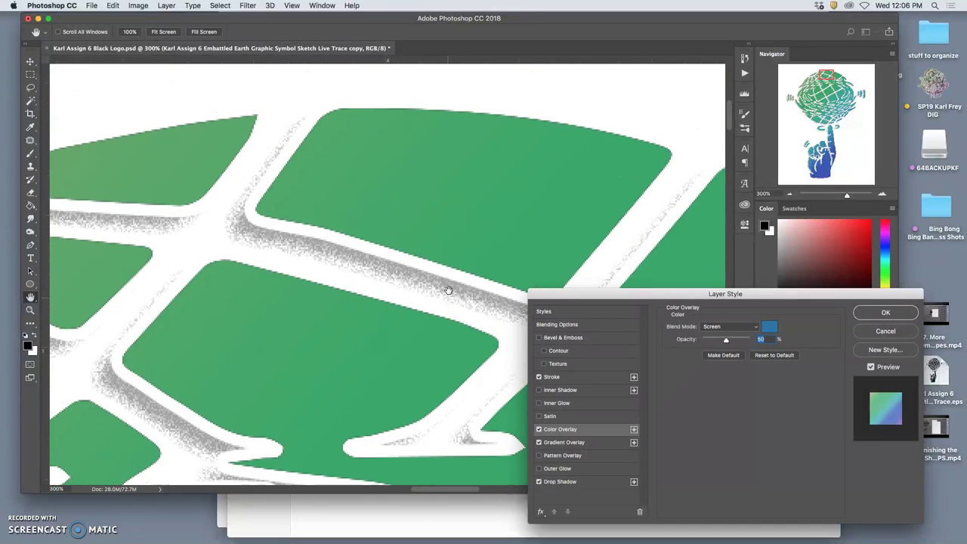
key(super+0)
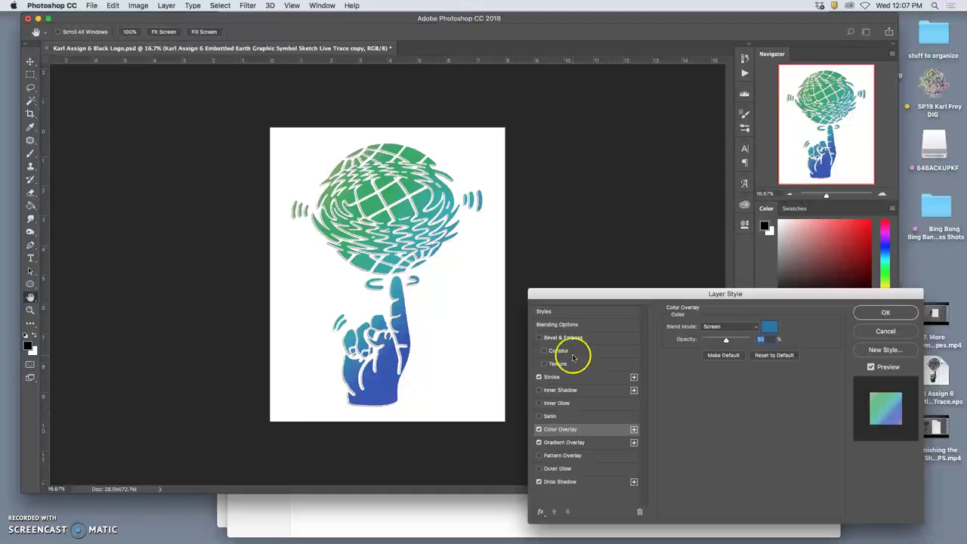
Add Bevel & Emboss to the logo and enable its Texture option
click(554, 340)
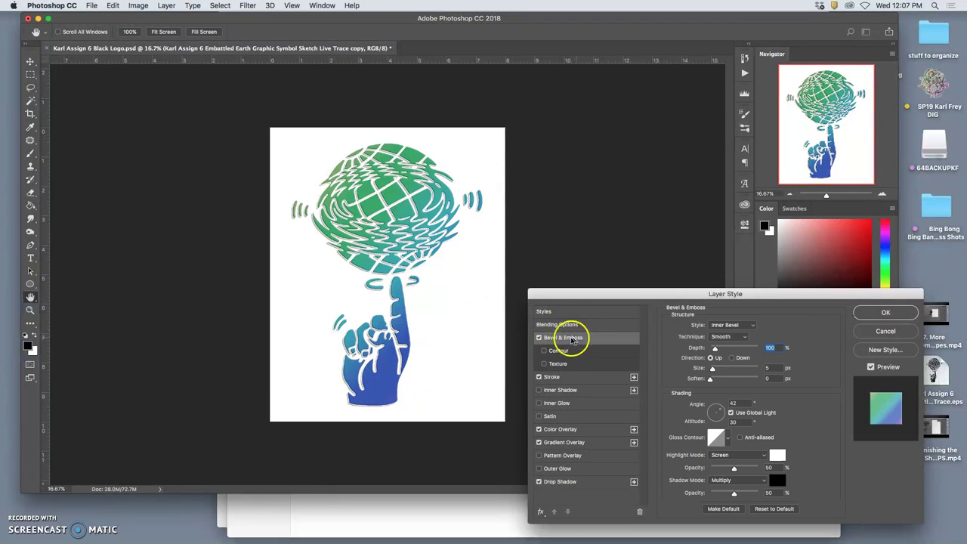
drag(477, 319, 384, 243)
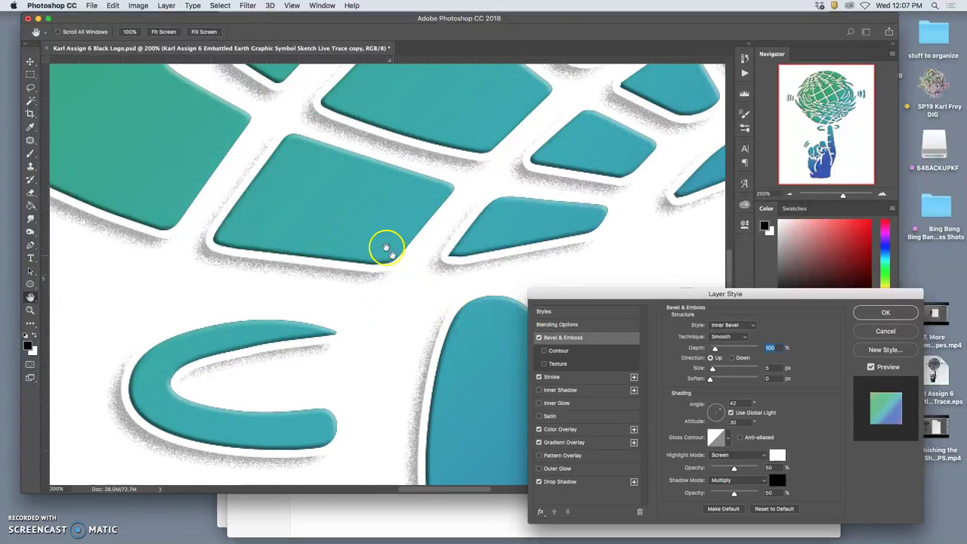
click(543, 364)
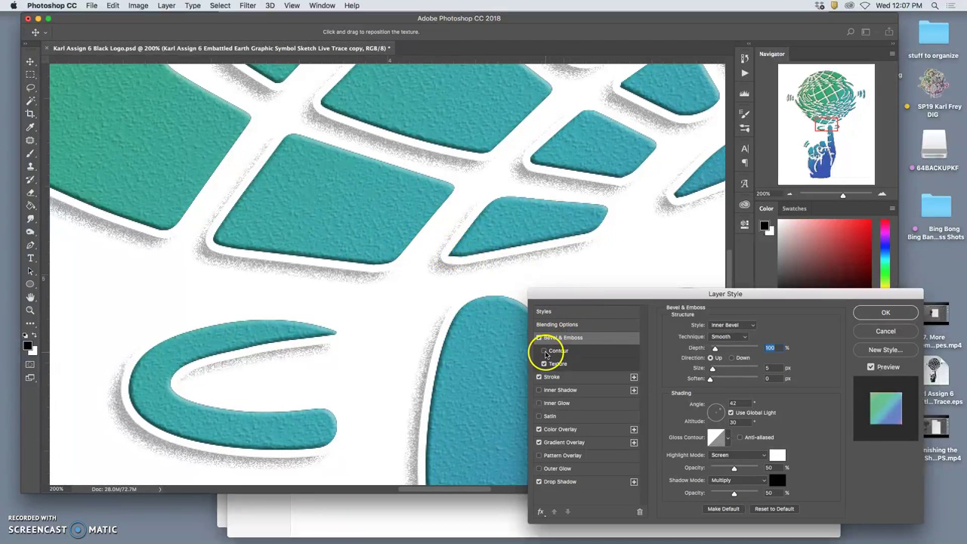
click(503, 309)
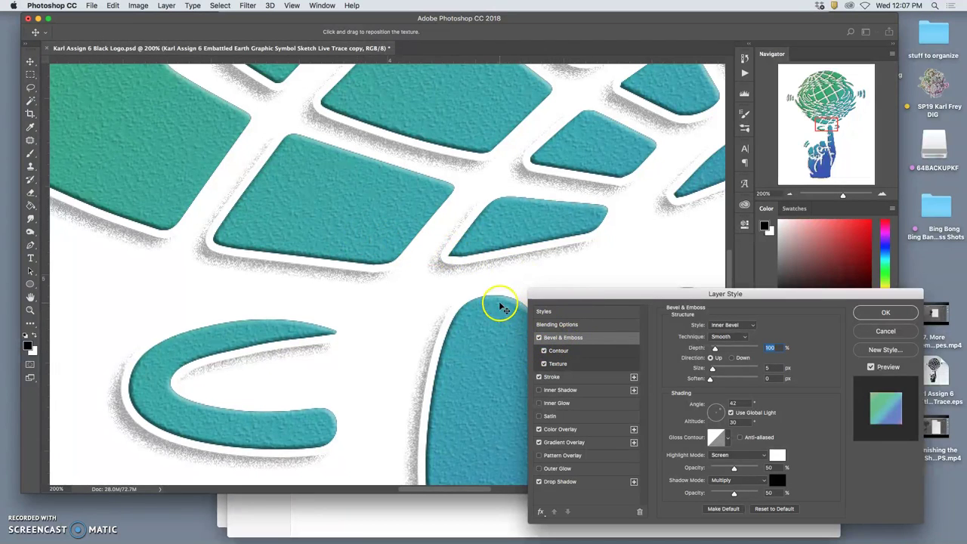
key(super+minus)
key(super+minus)
key(super+minus)
key(super+minus)
click(559, 363)
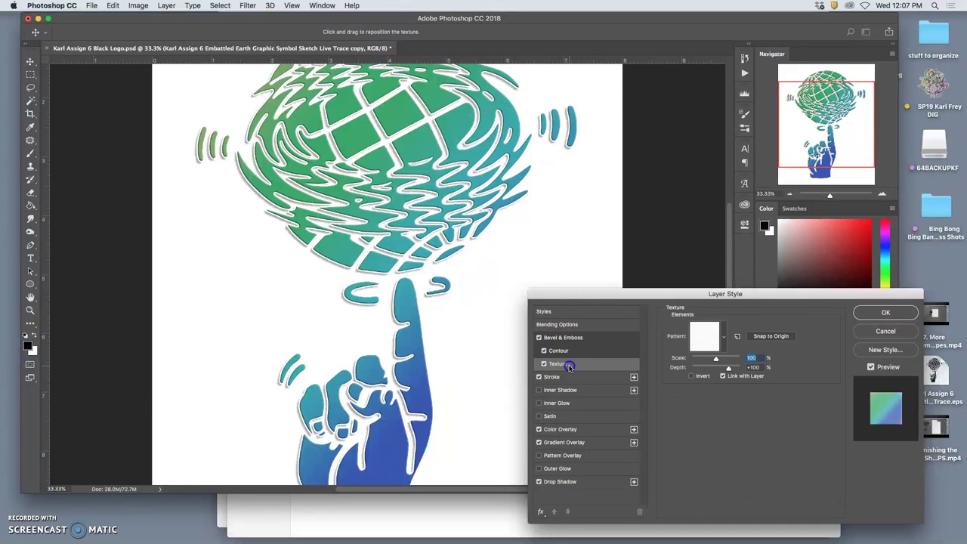
key(super+equal)
key(super+equal)
key(super+equal)
key(super+equal)
key(super+equal)
key(super+equal)
key(super+equal)
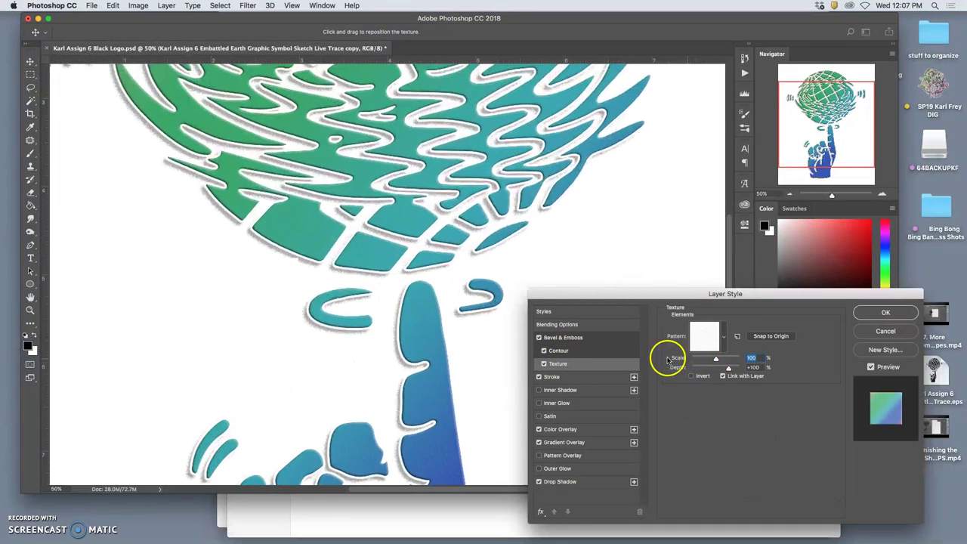
key(super+minus)
key(super+minus)
Set the bevel texture to 61% scale and +103% depth
drag(712, 360, 702, 361)
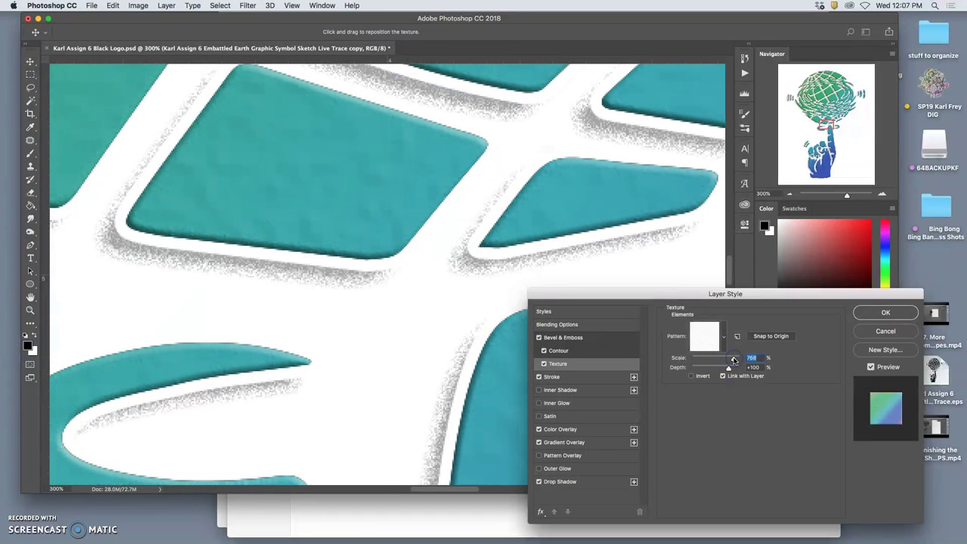
drag(729, 369, 695, 360)
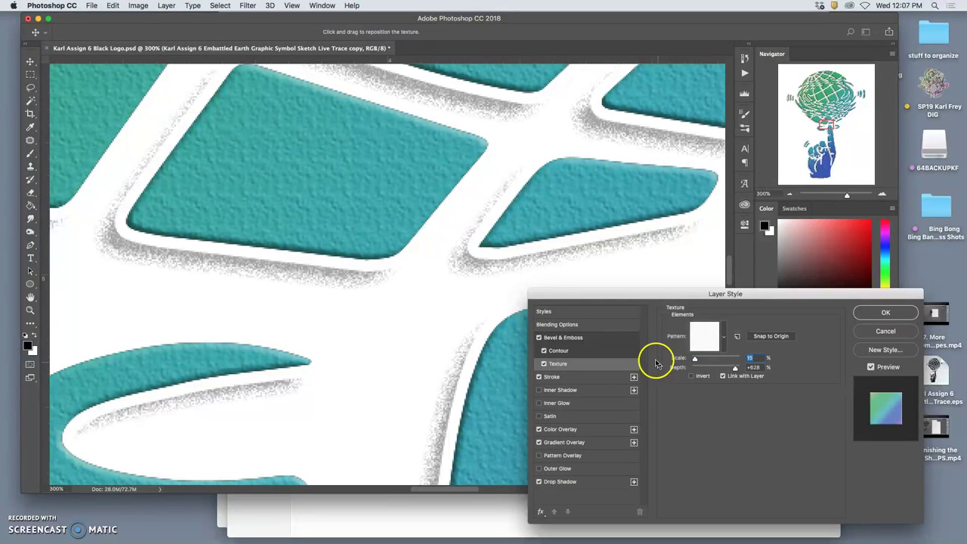
key(super+minus)
key(super+minus)
key(super+minus)
key(super+minus)
key(super+minus)
key(super+minus)
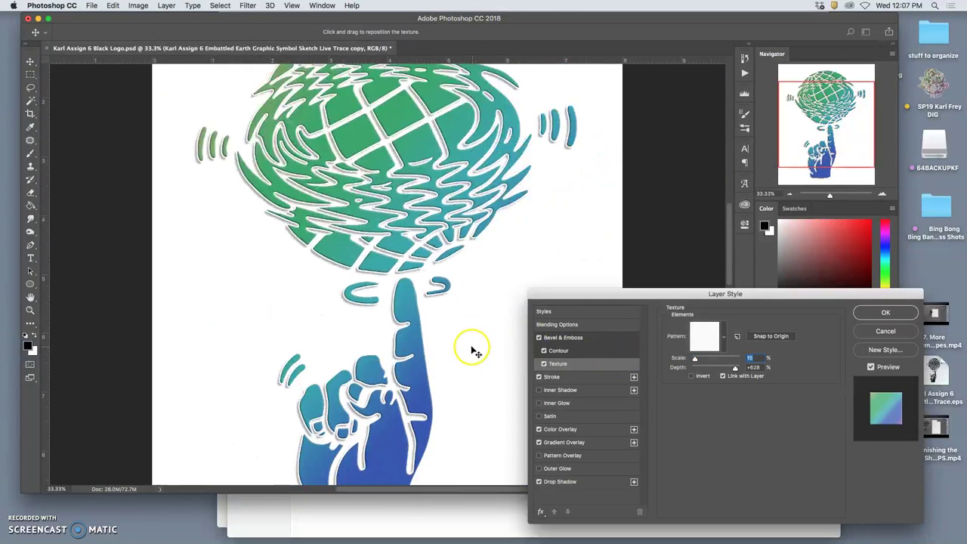
key(super+plus)
key(super+plus)
key(super+plus)
key(super+plus)
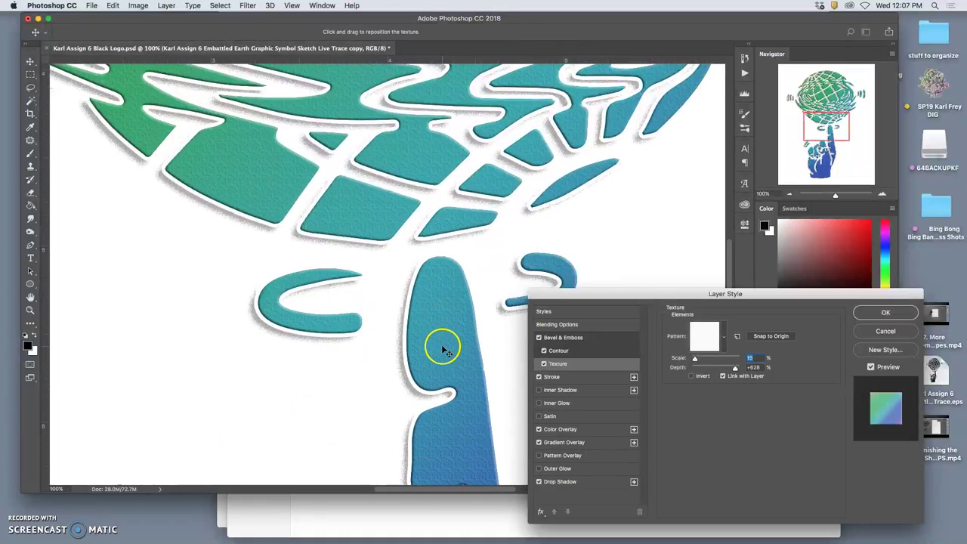
scroll(443, 344, down, 5)
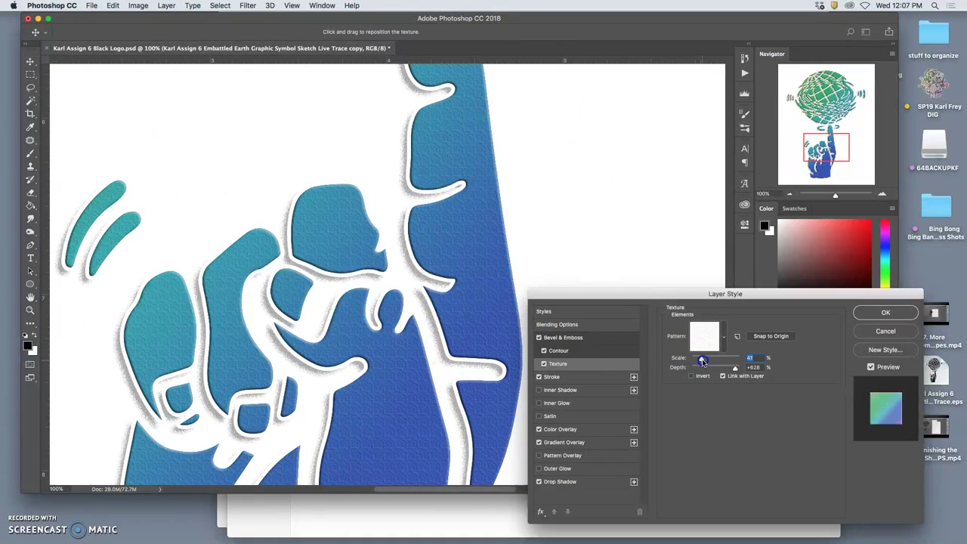
drag(702, 361, 727, 368)
scroll(496, 325, down, 5)
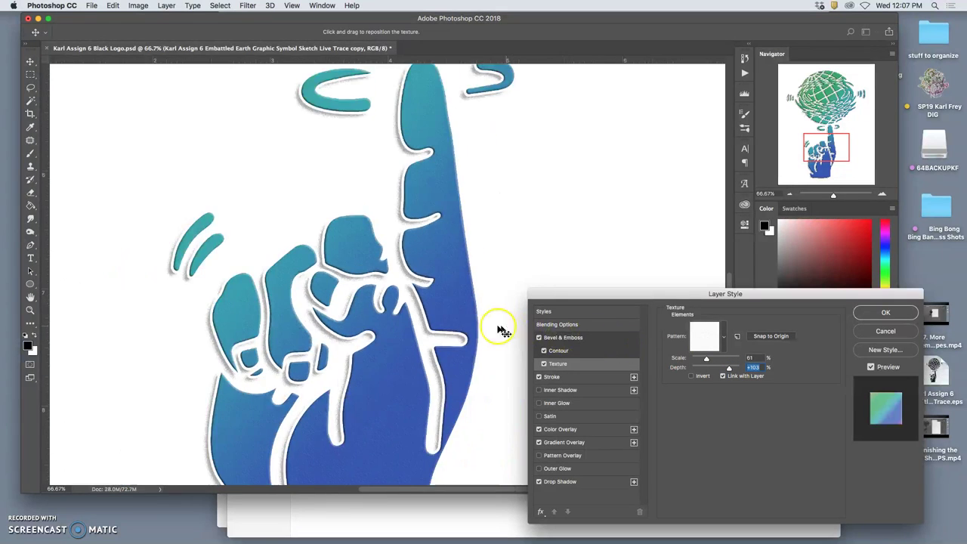
scroll(477, 326, down, 2)
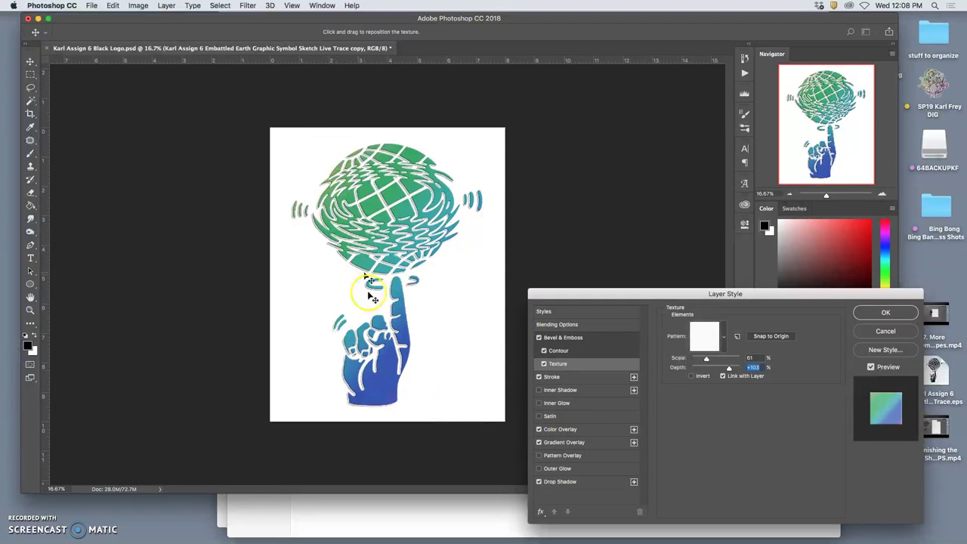
Confirm the texture and layer style settings and copy the fx effects onto the other logo layer
click(405, 430)
click(898, 312)
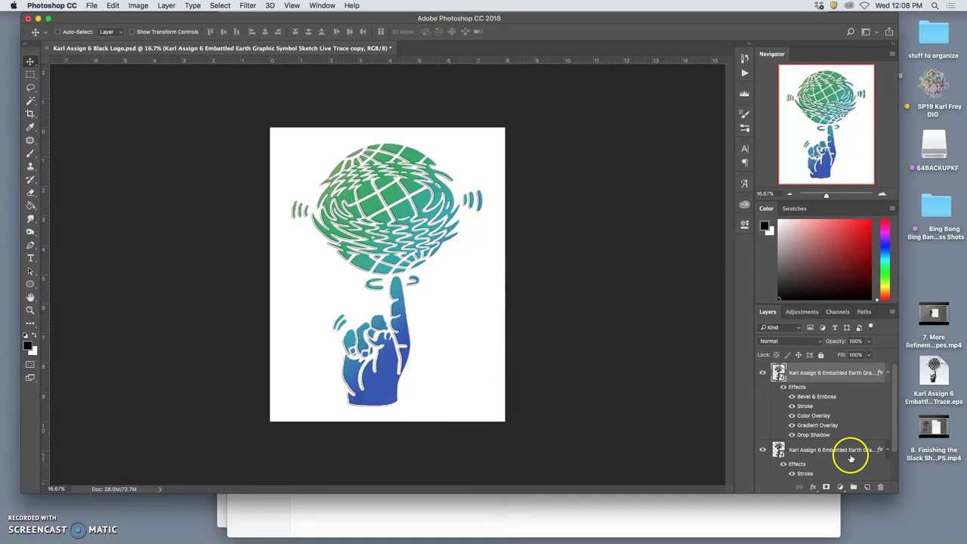
drag(851, 456, 850, 457)
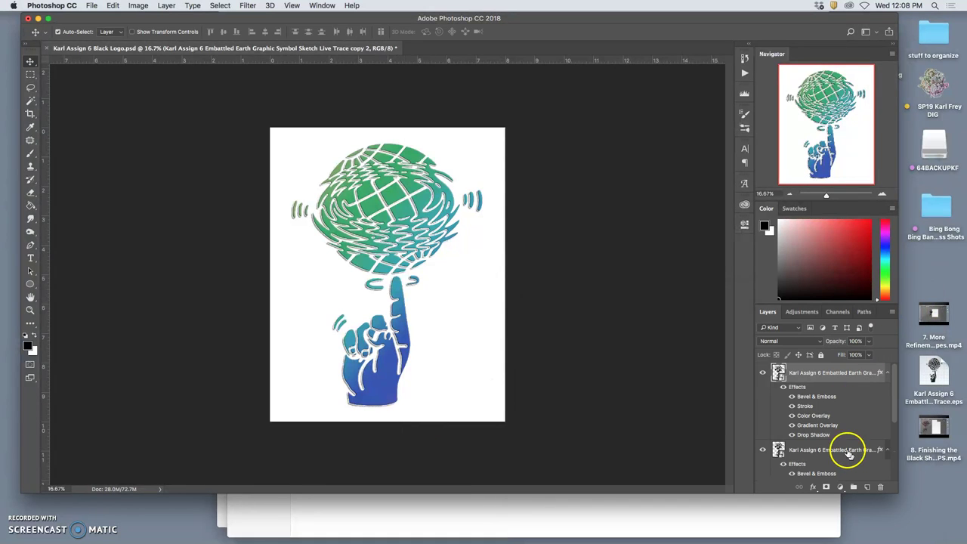
Give the copy a Violet, Orange gradient overlay at 28% opacity and turn off Color Overlay
double_click(809, 418)
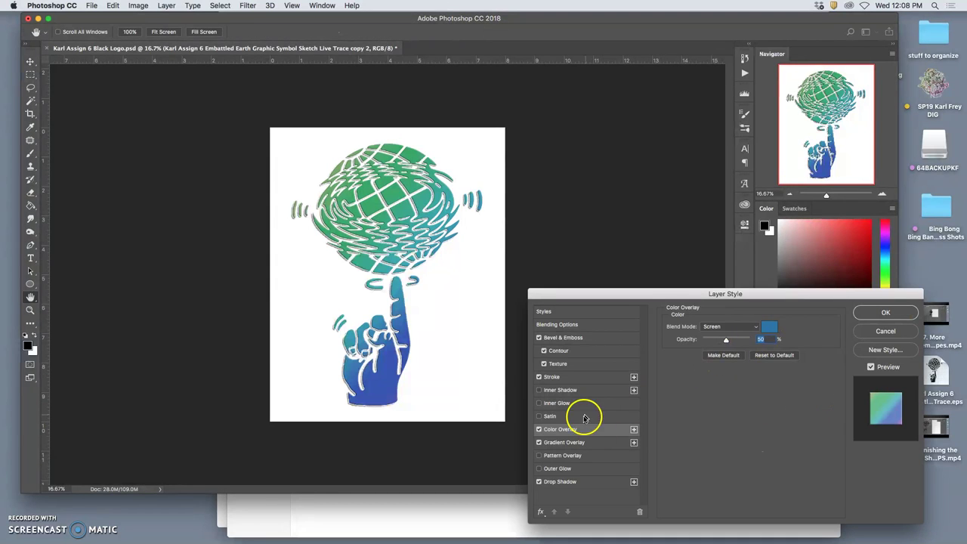
click(566, 442)
click(738, 348)
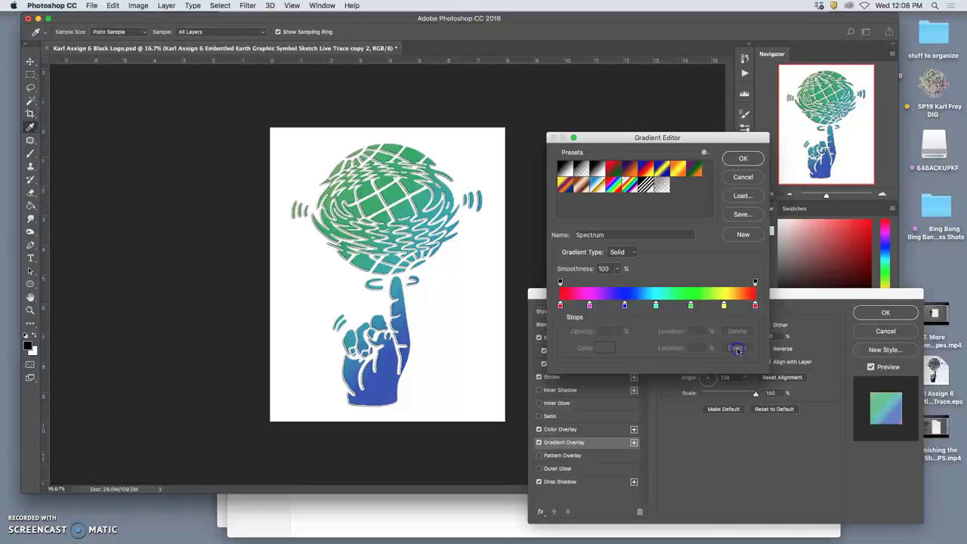
click(631, 171)
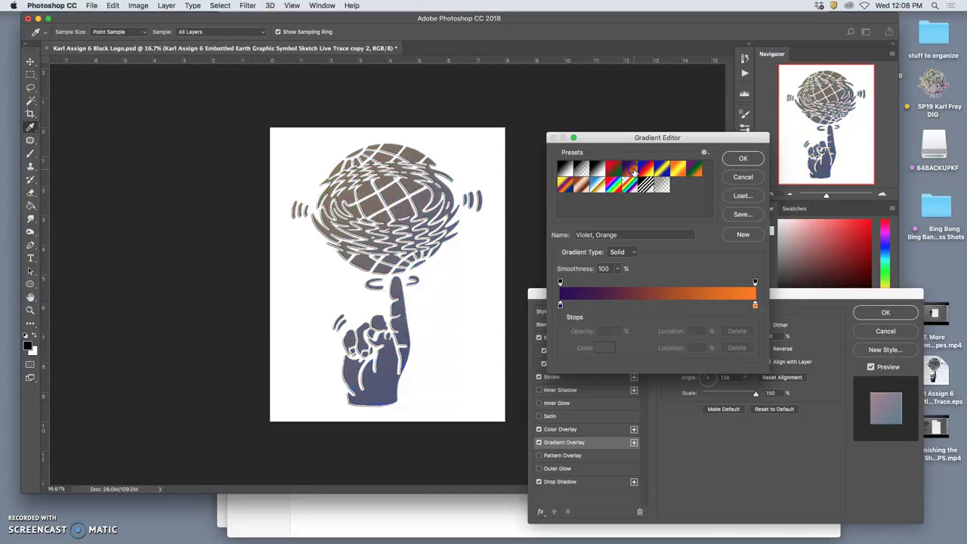
click(742, 158)
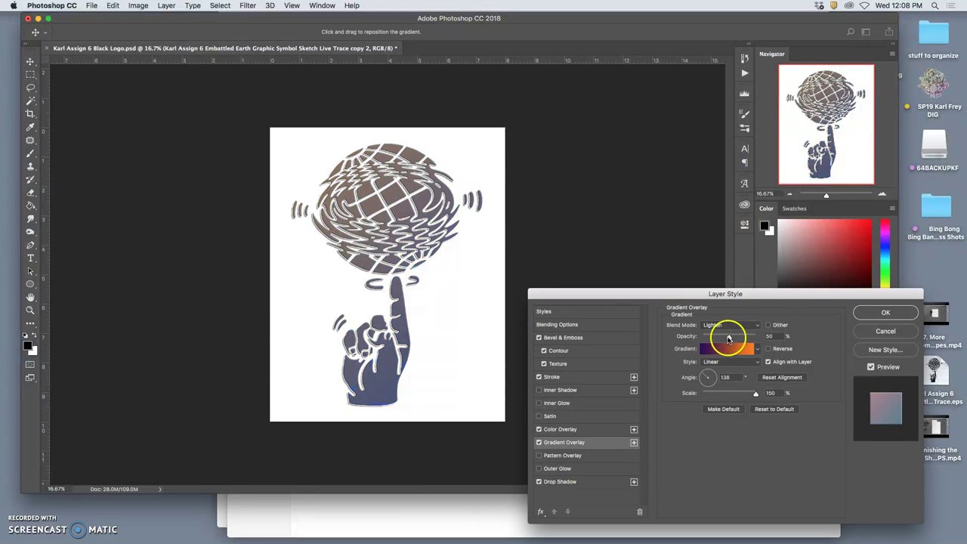
drag(745, 337, 739, 338)
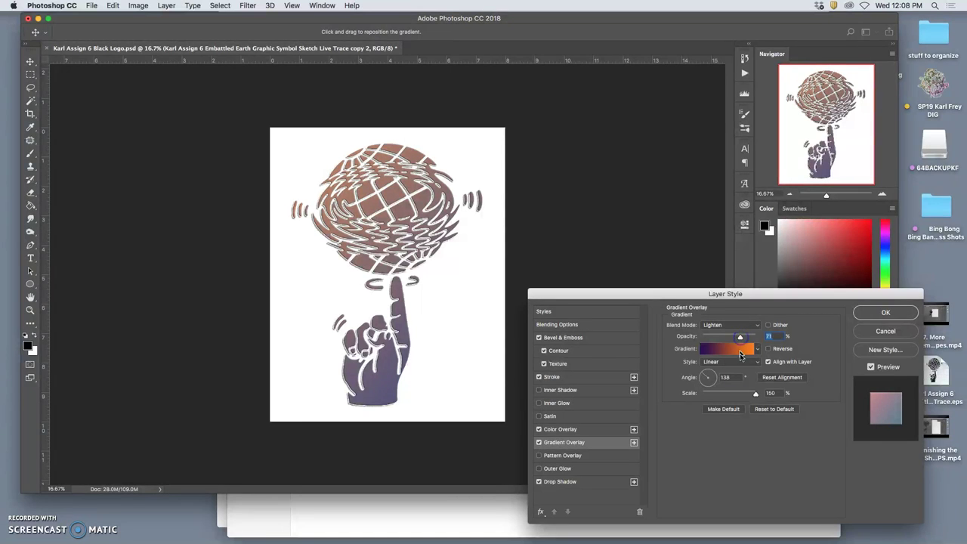
click(539, 430)
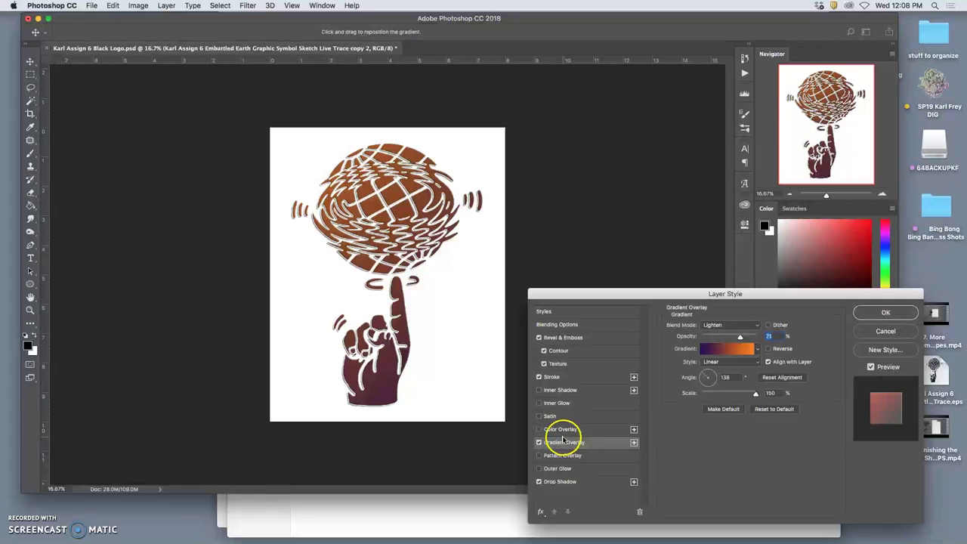
drag(740, 338, 715, 339)
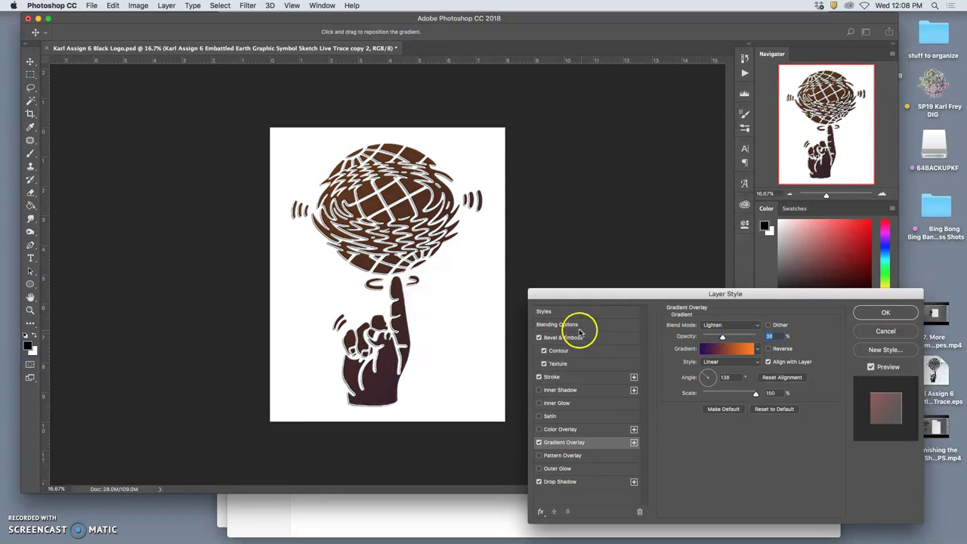
Apply the layer style, set the recoloured layer's opacity to 60%, and zoom in to inspect the blend
click(890, 311)
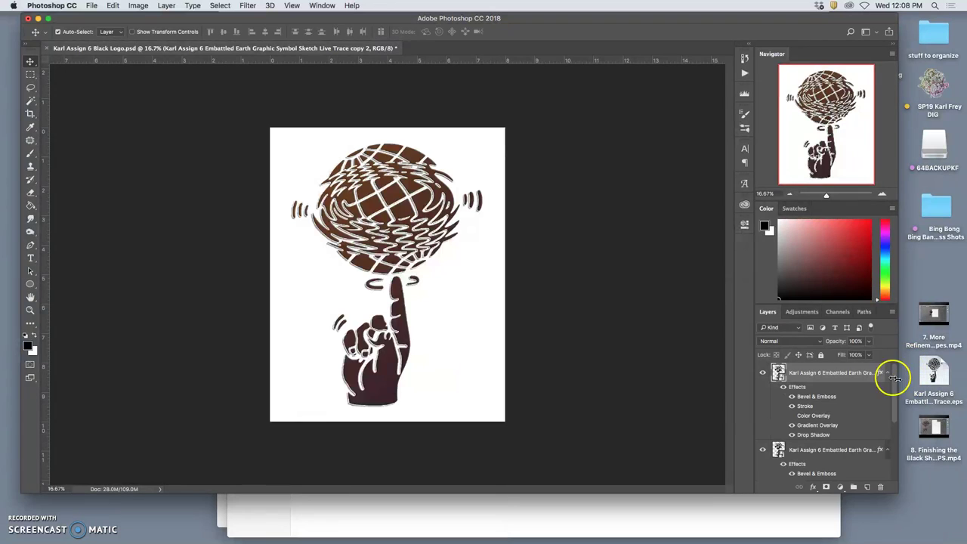
click(867, 340)
drag(873, 354, 850, 354)
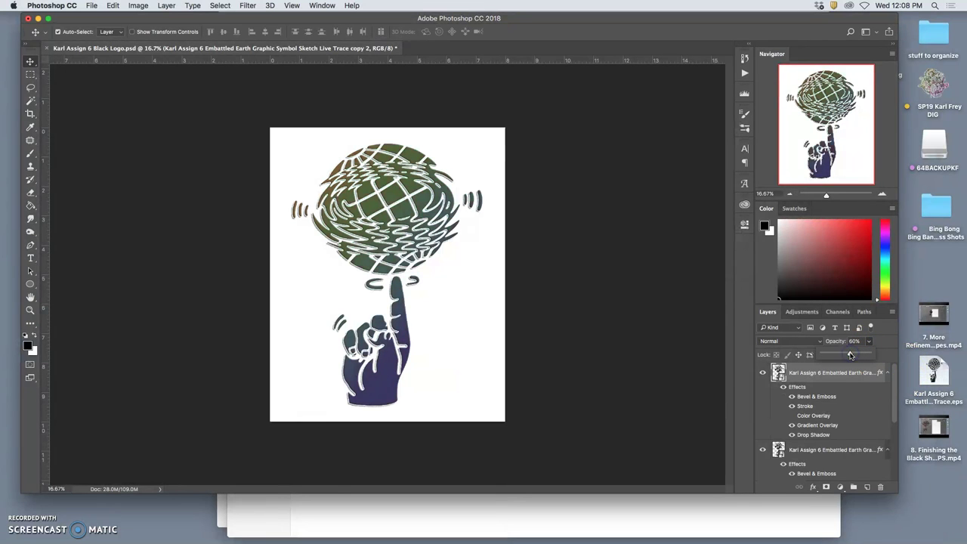
key(super+equal)
key(super+equal)
key(super+equal)
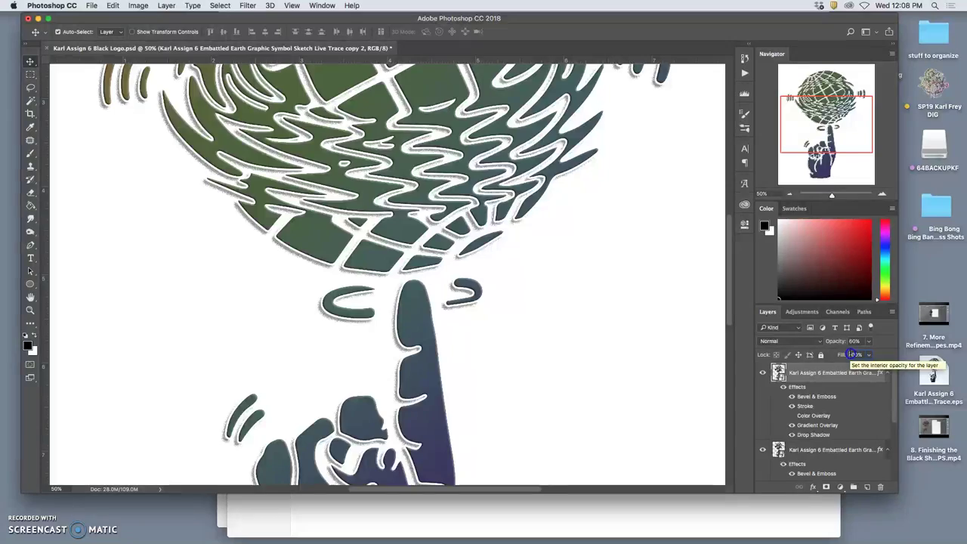
drag(625, 334, 477, 274)
key(super+equal)
key(super+equal)
key(super+equal)
key(super+minus)
key(super+minus)
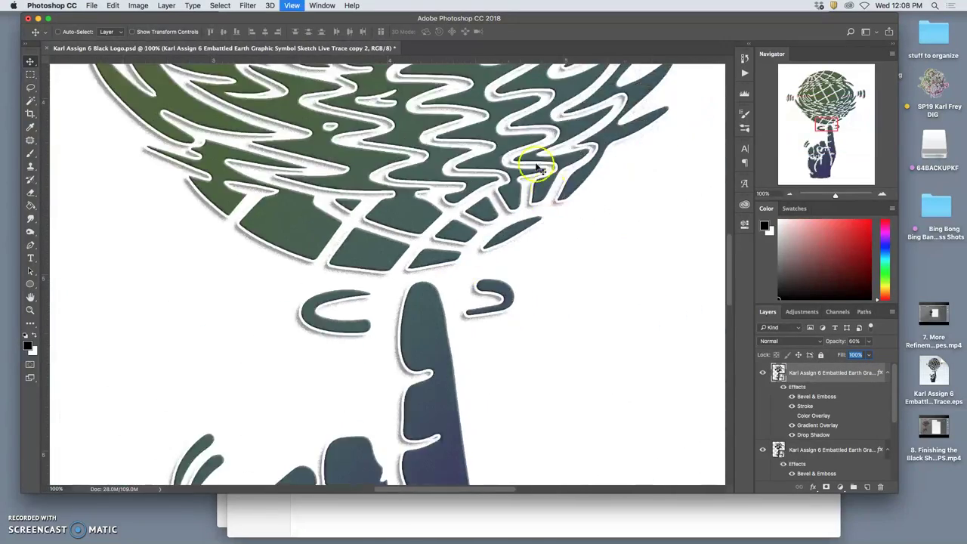
key(super+minus)
key(super+minus)
key(super+minus)
key(super+minus)
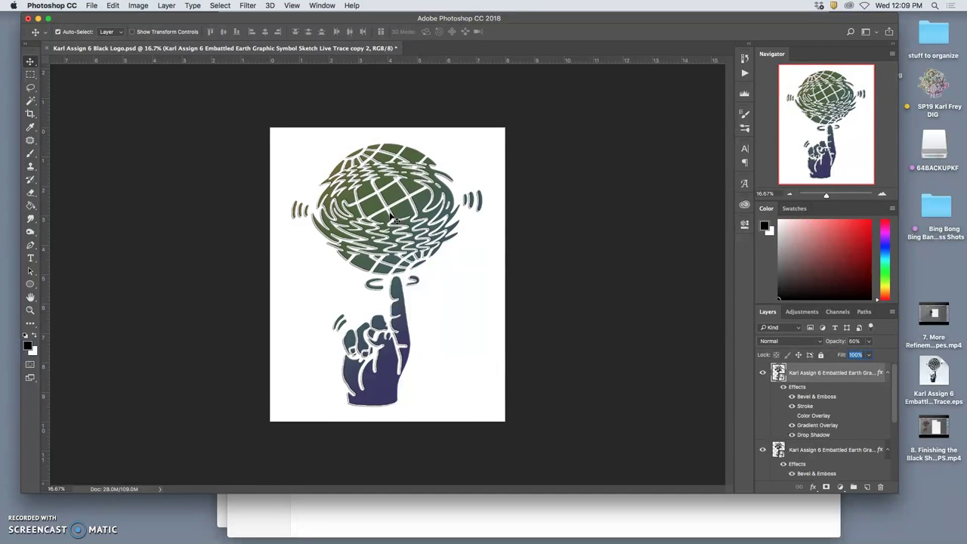
Turn off the top layer's visibility and zoom in to check the green-to-blue logo with its outline and shadow
click(762, 372)
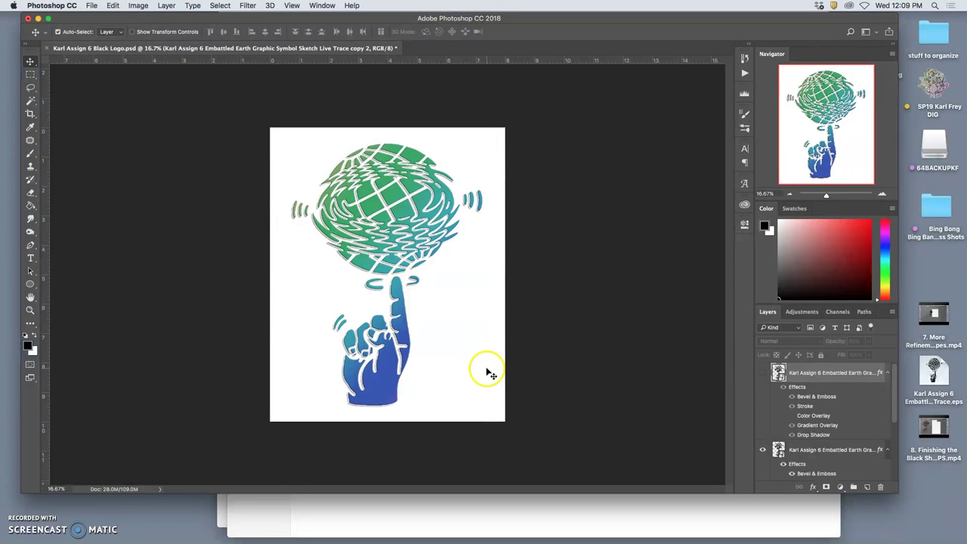
key(super+equal)
key(super+equal)
key(super+equal)
key(super+equal)
key(super+equal)
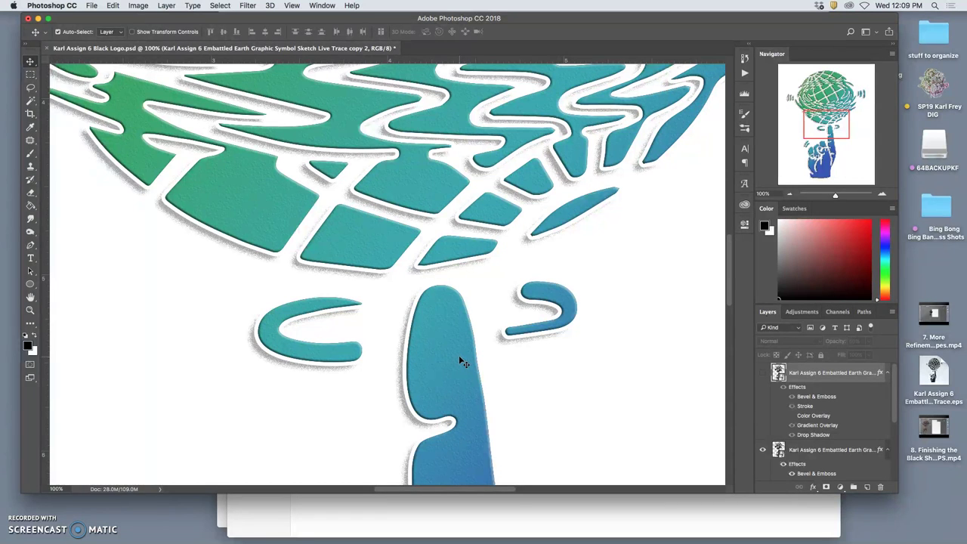
key(super+minus)
key(super+minus)
key(super+minus)
key(super+minus)
key(super+minus)
click(462, 323)
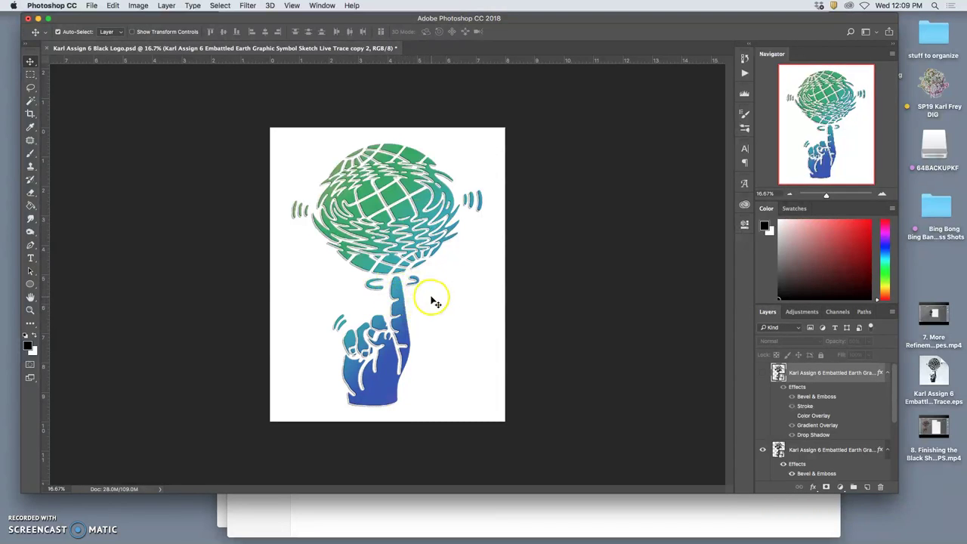
Save the logo as a new PSD, replacing 'Black' with 'Color' in the file name
click(89, 5)
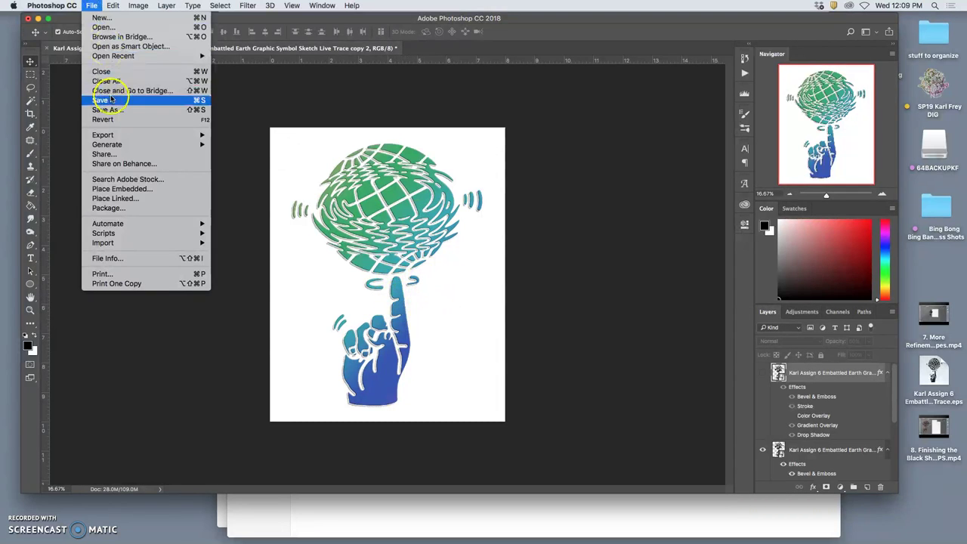
click(224, 112)
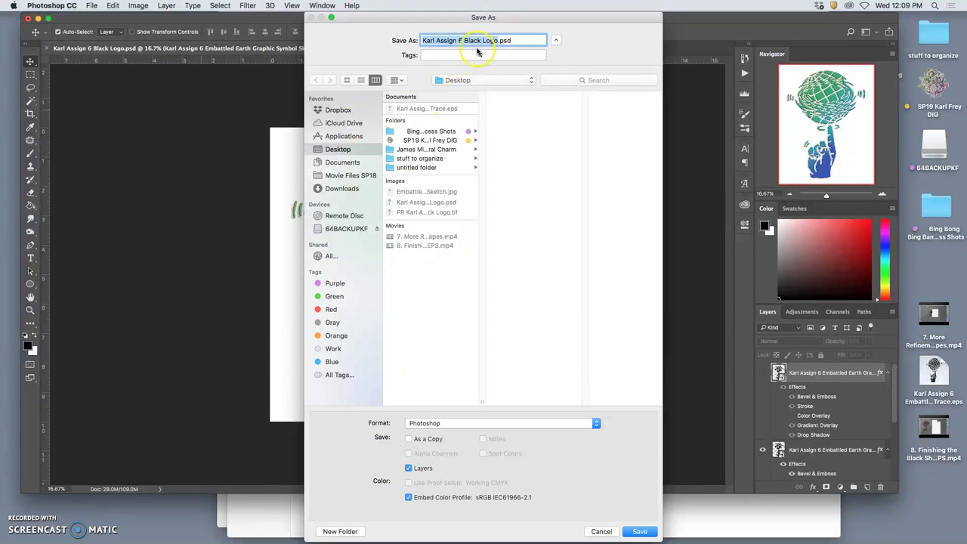
click(479, 40)
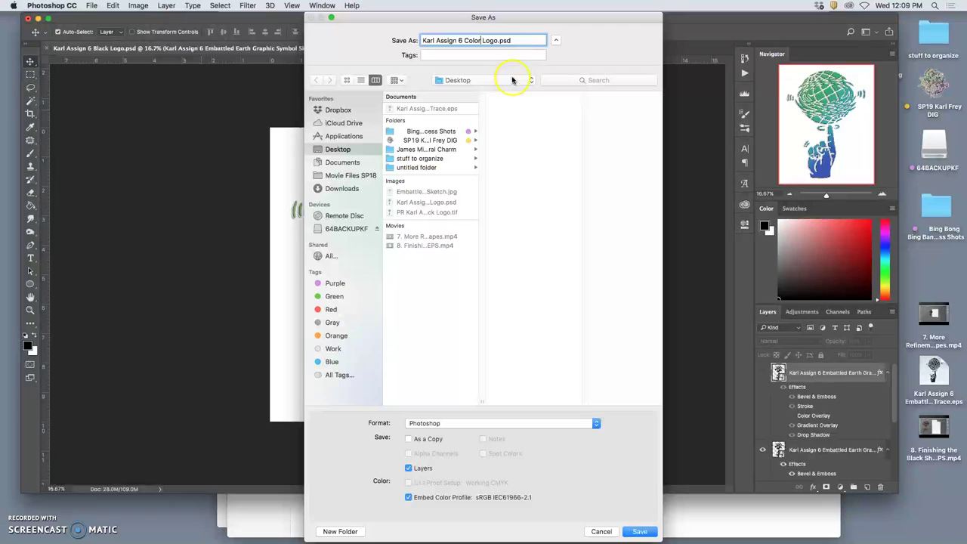
text(Color)
click(639, 531)
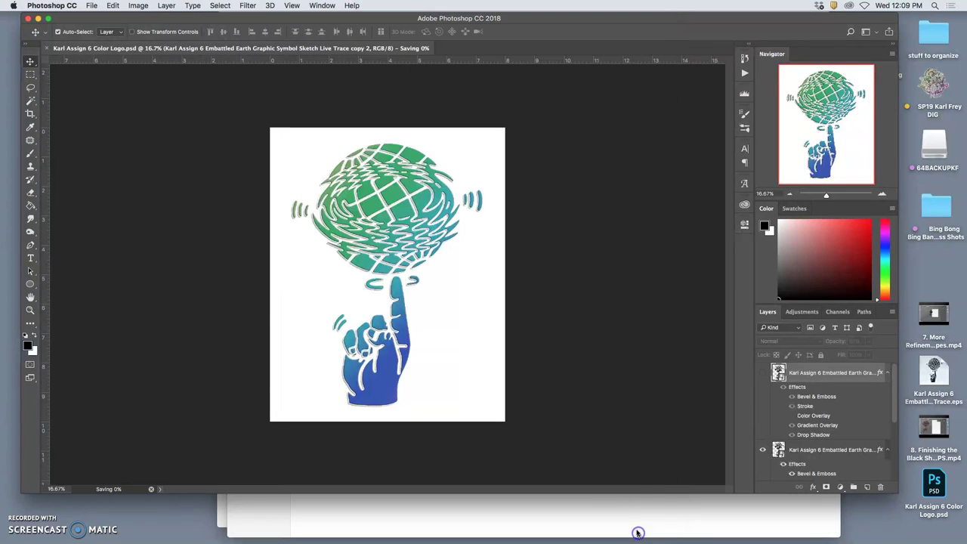
Save a TIFF copy to the Desktop with a 'PR' name prefix and LZW compression
click(92, 6)
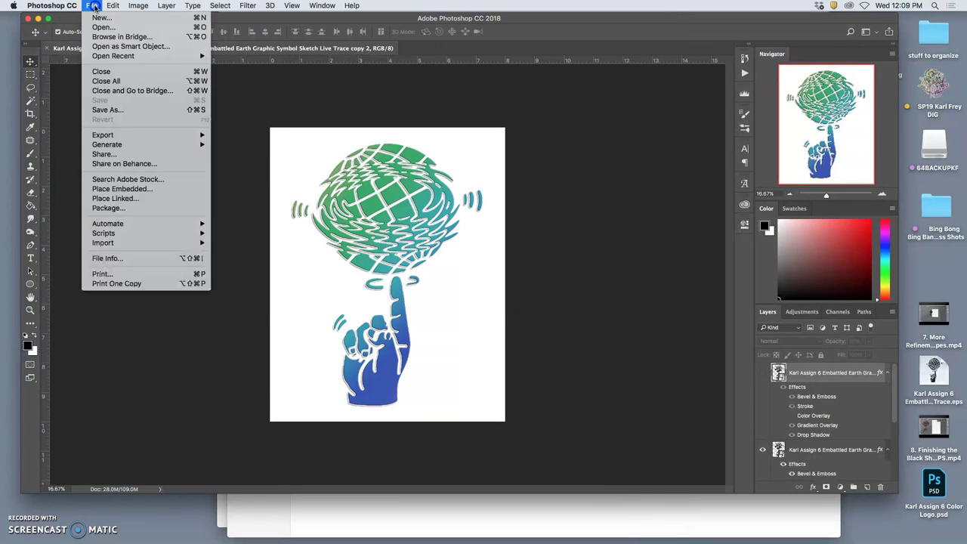
click(106, 110)
click(480, 80)
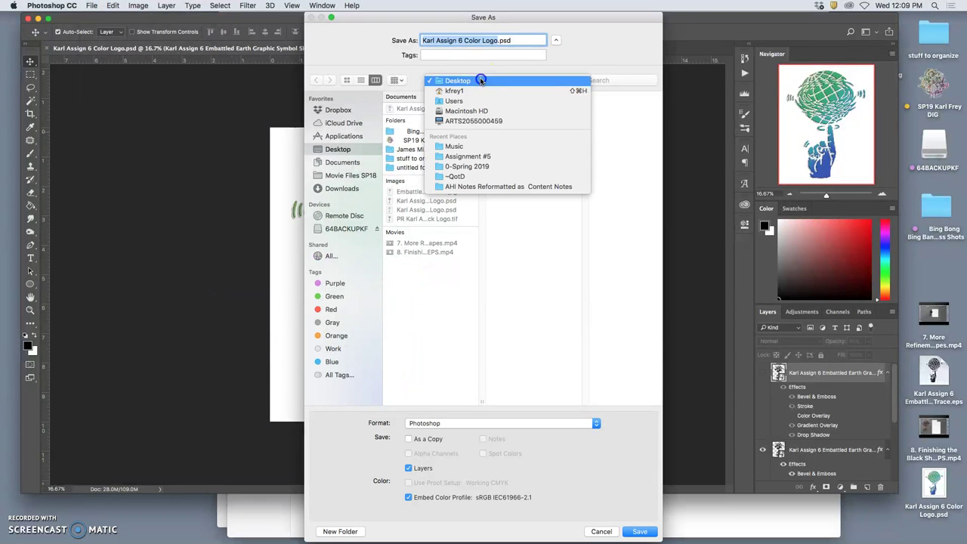
click(478, 80)
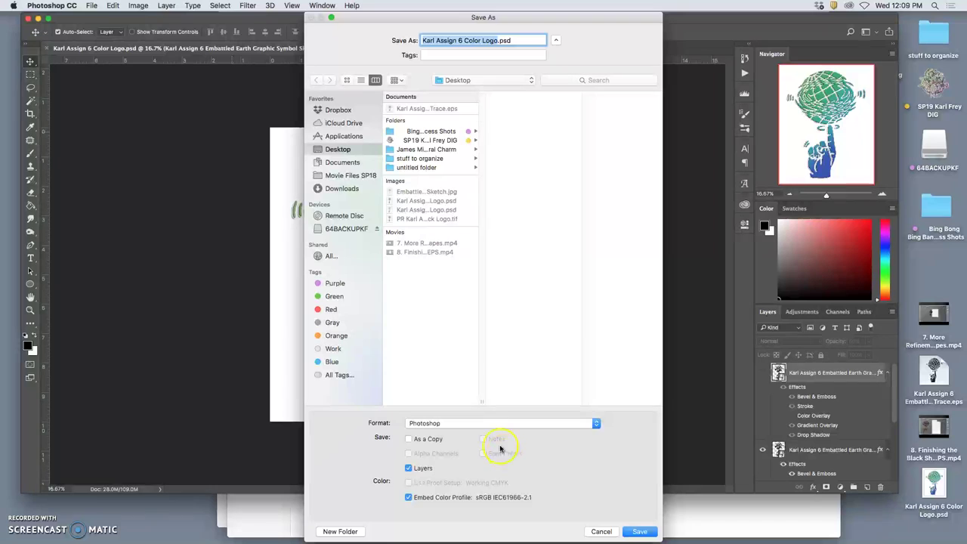
click(487, 424)
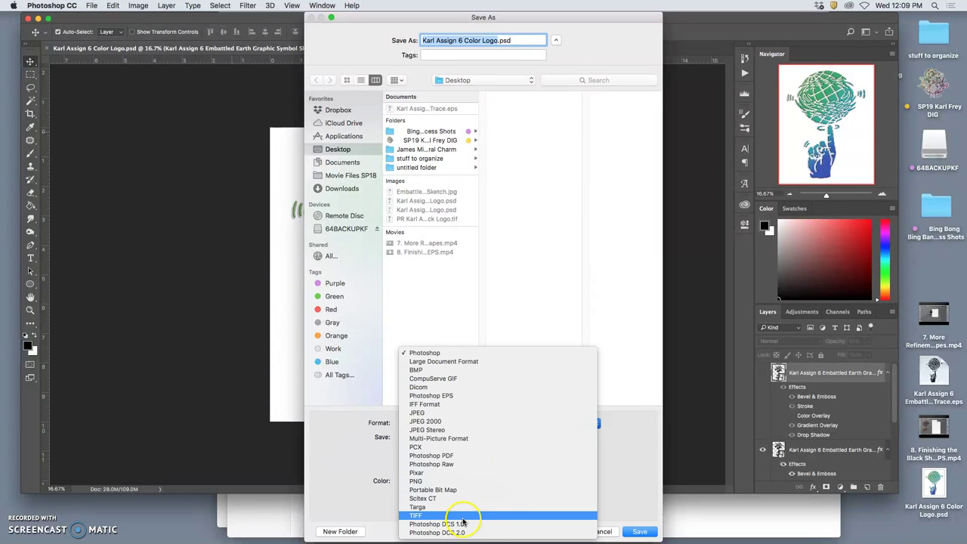
click(456, 518)
click(424, 41)
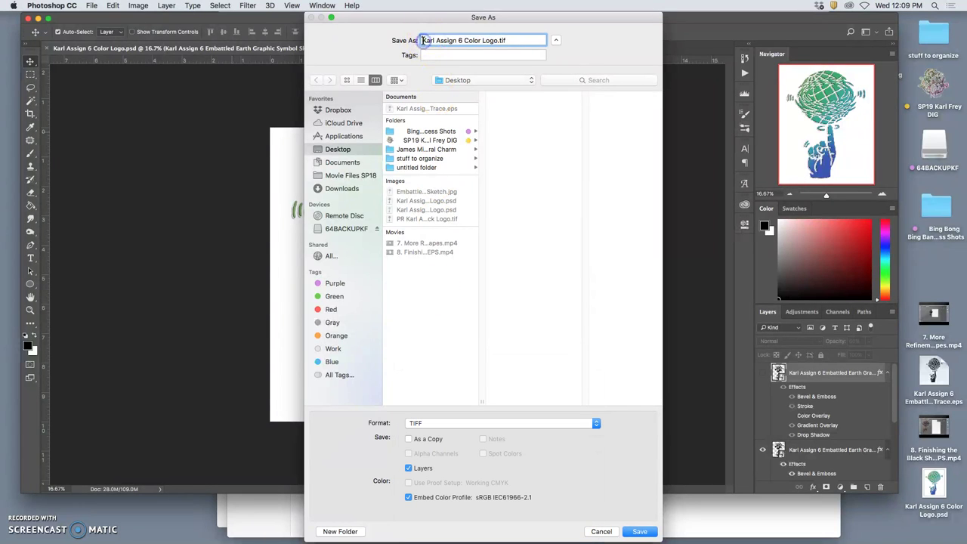
text(PR)
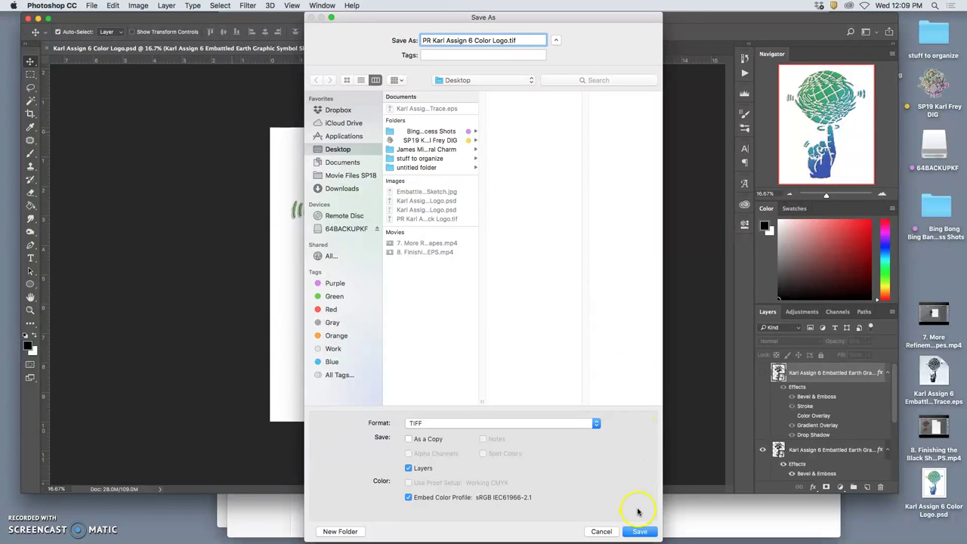
click(640, 532)
click(351, 206)
click(610, 183)
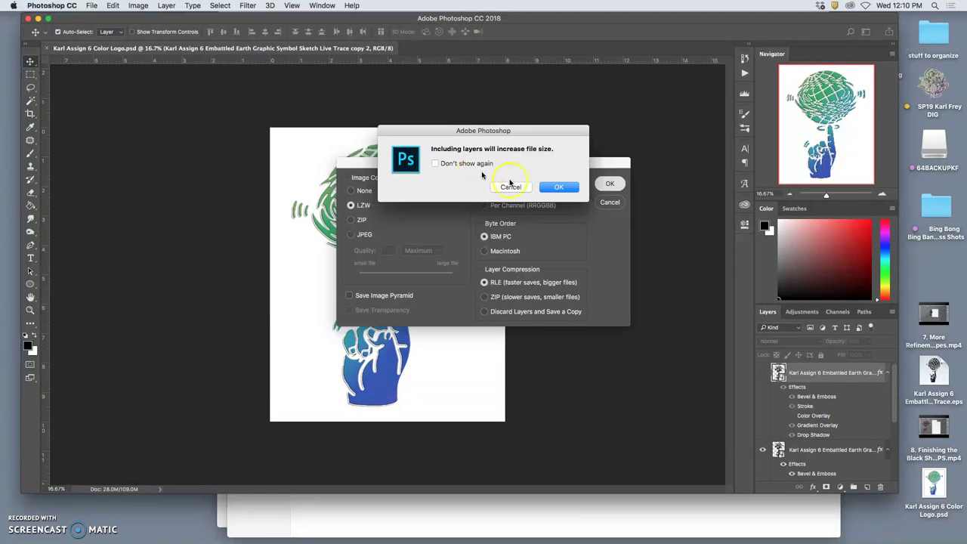
Accept the layers file-size warning, then flatten the image, discarding hidden layers
click(557, 188)
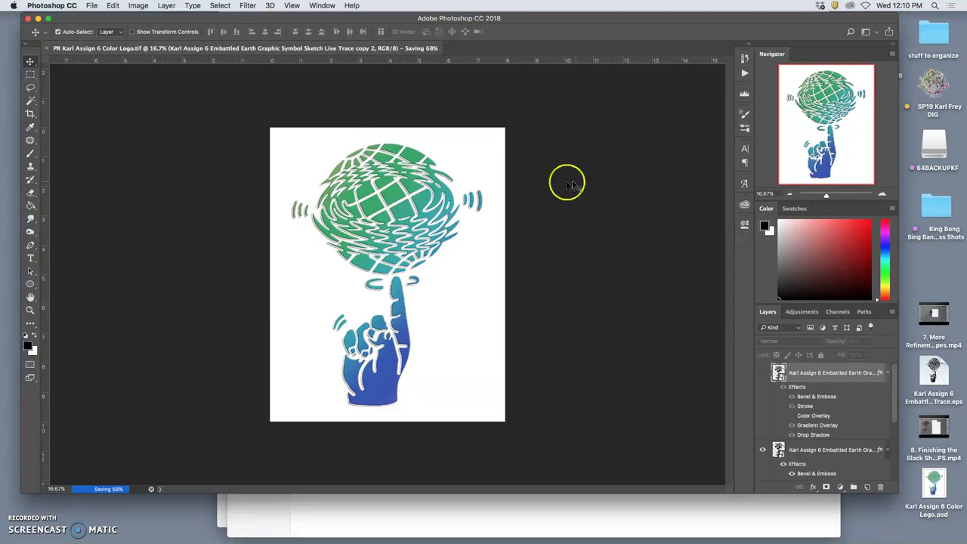
click(172, 6)
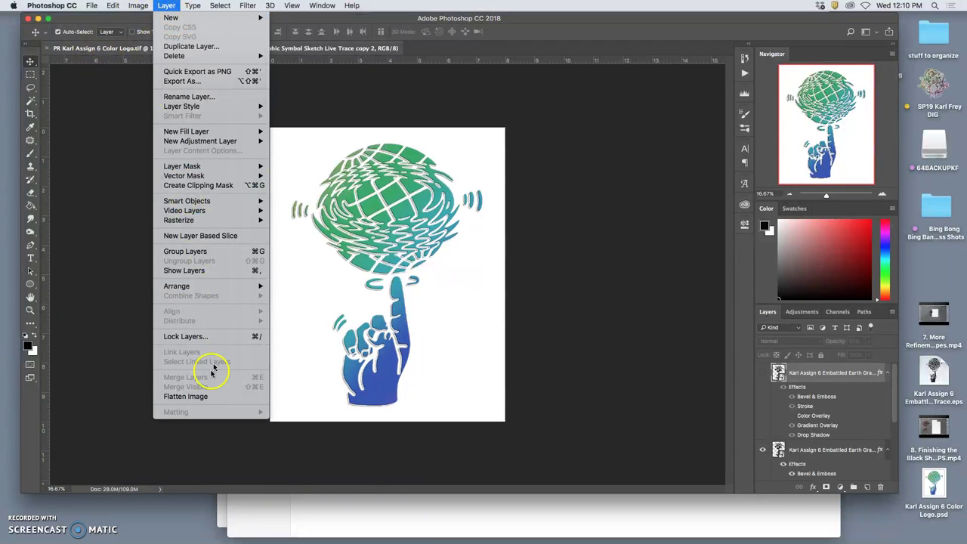
click(185, 395)
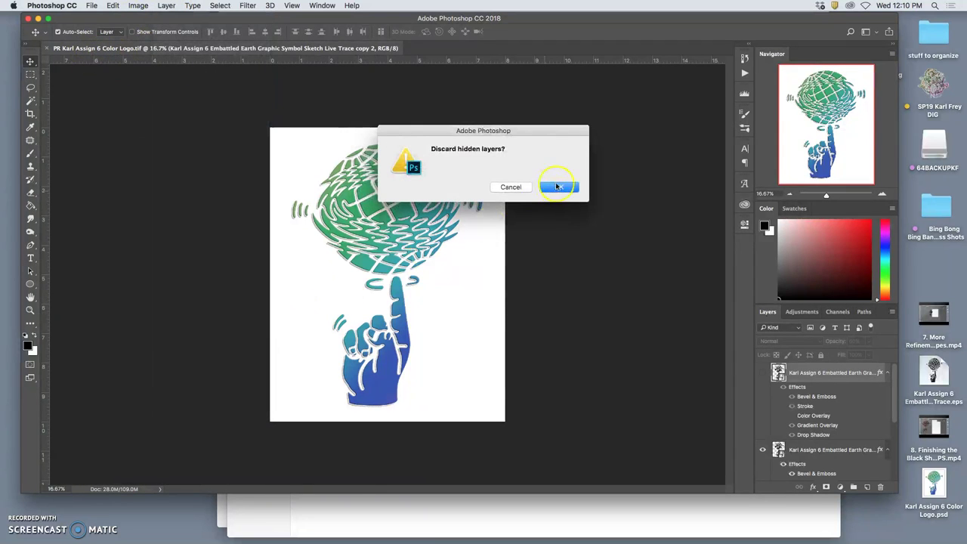
click(558, 187)
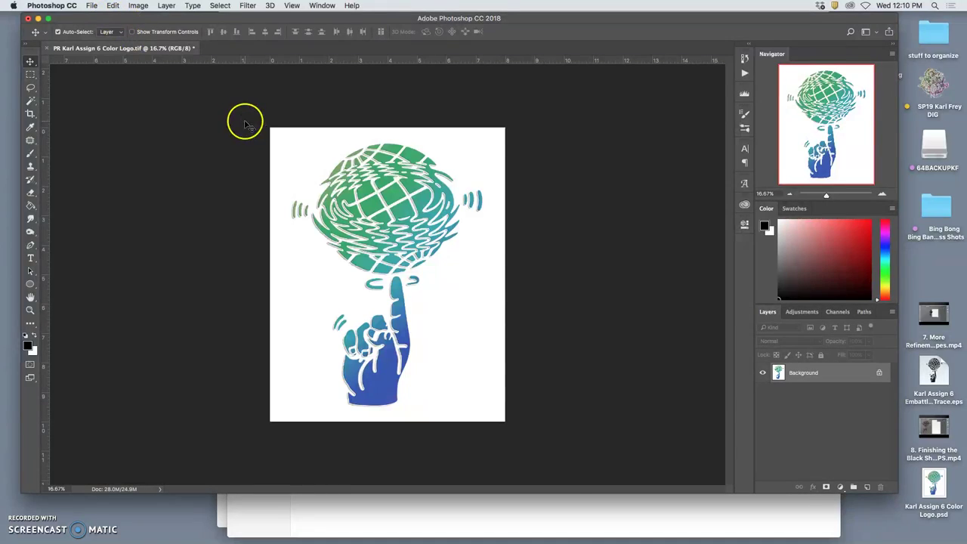
Save the flattened colour logo TIFF
scroll(336, 154, up, 5)
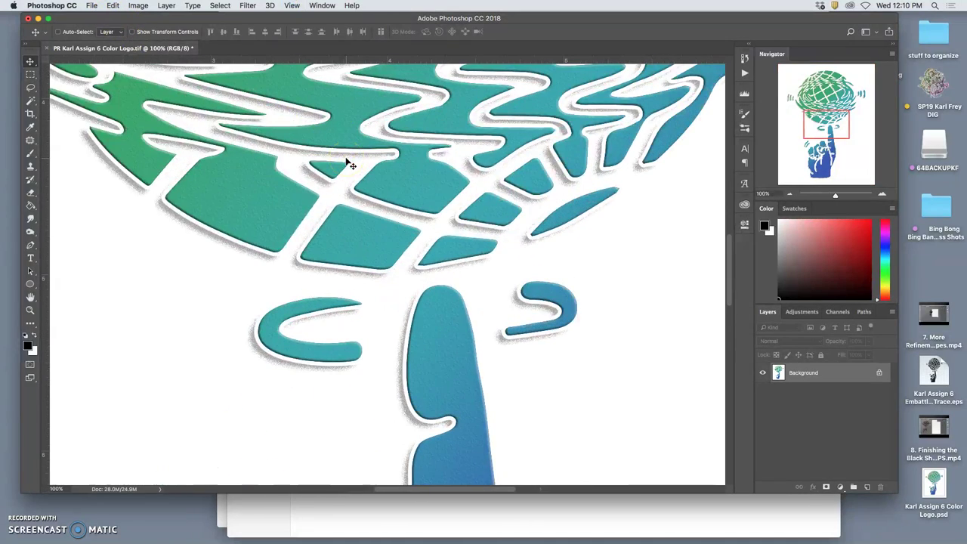
scroll(343, 159, down, 4)
click(90, 5)
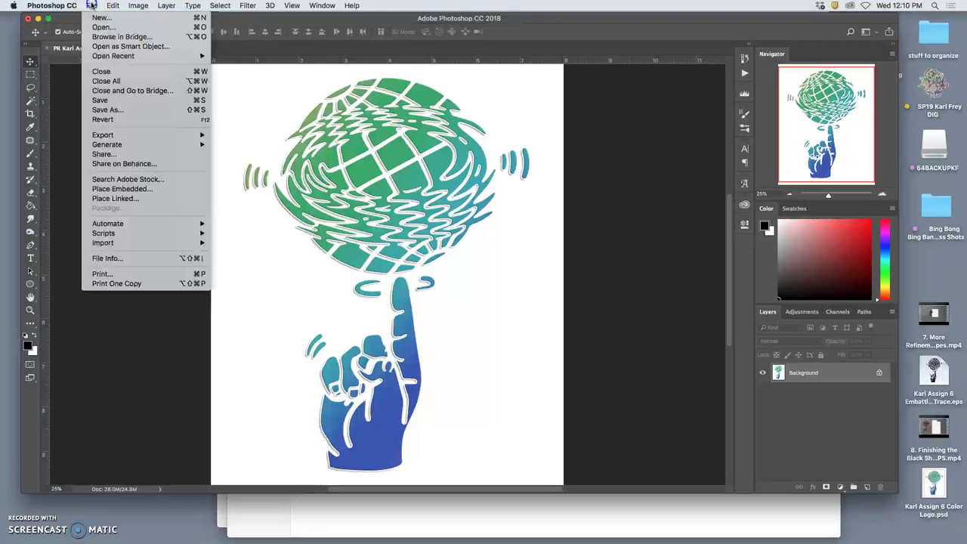
click(118, 101)
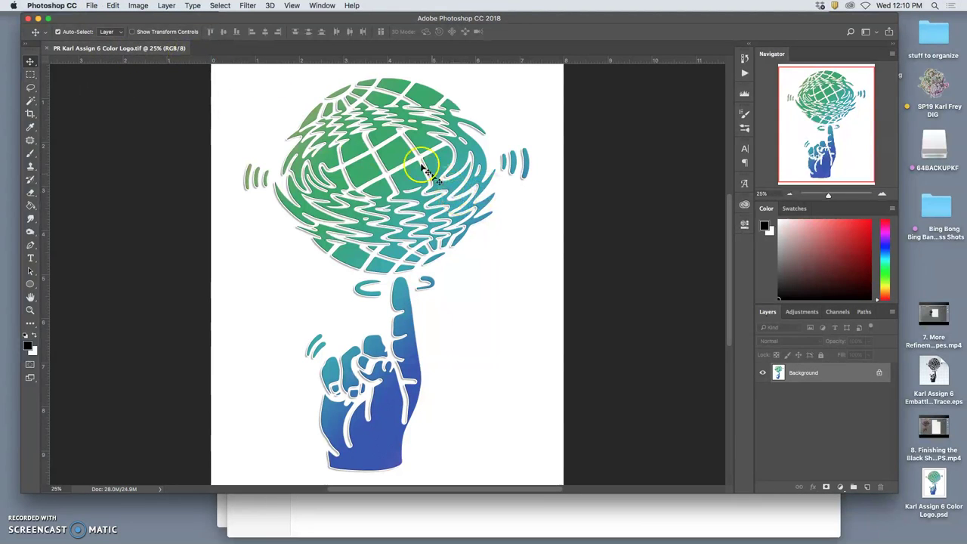
Minimize the Photoshop document and both assignment folder windows, then restore Illustrator from the Dock
click(38, 18)
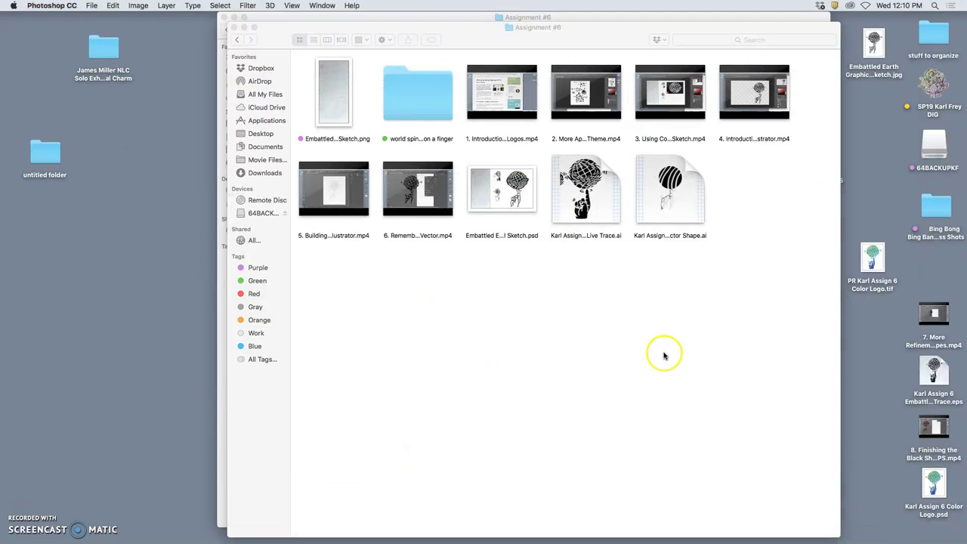
click(302, 27)
click(244, 28)
click(234, 18)
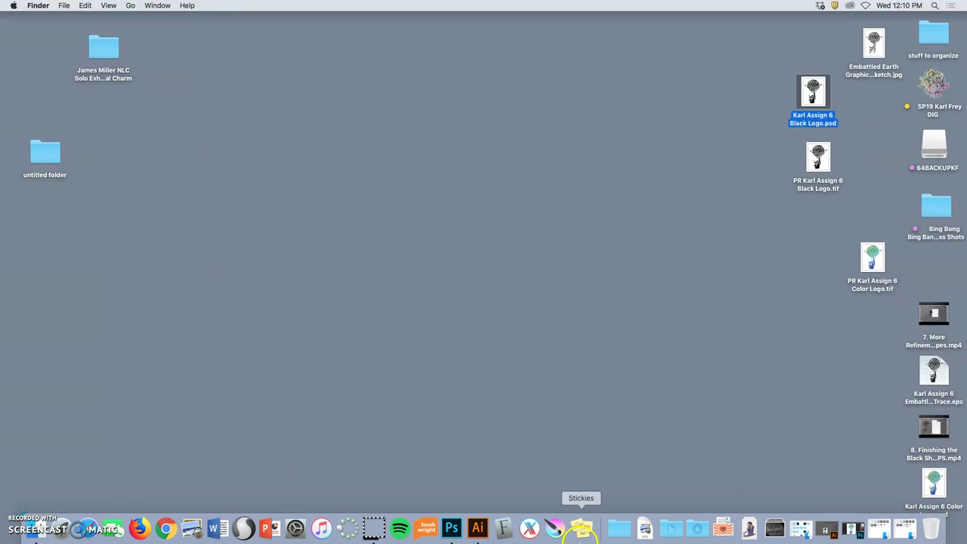
click(477, 527)
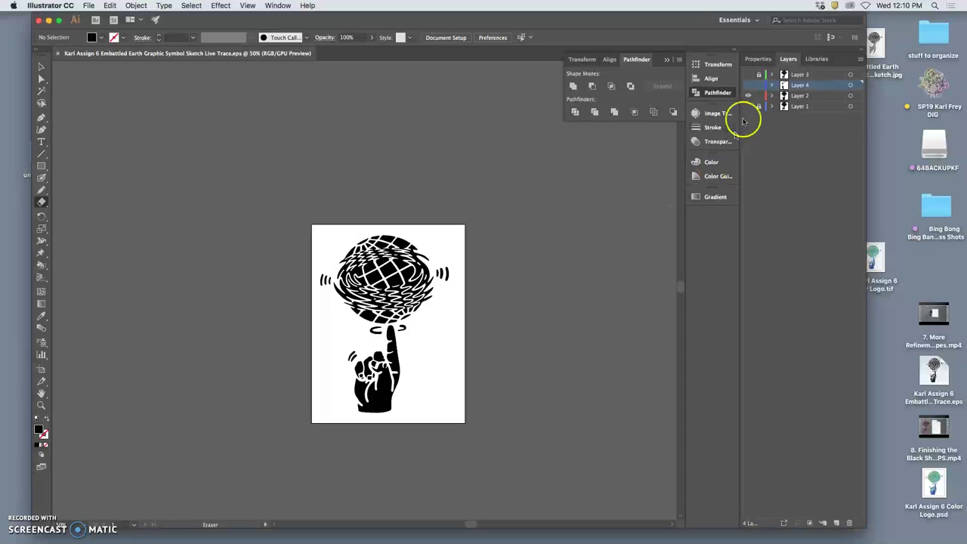
Move Layer 2 below Layer 1, then delete Layer 3 and Layer 1 so one layer remains
click(816, 96)
drag(817, 96, 848, 522)
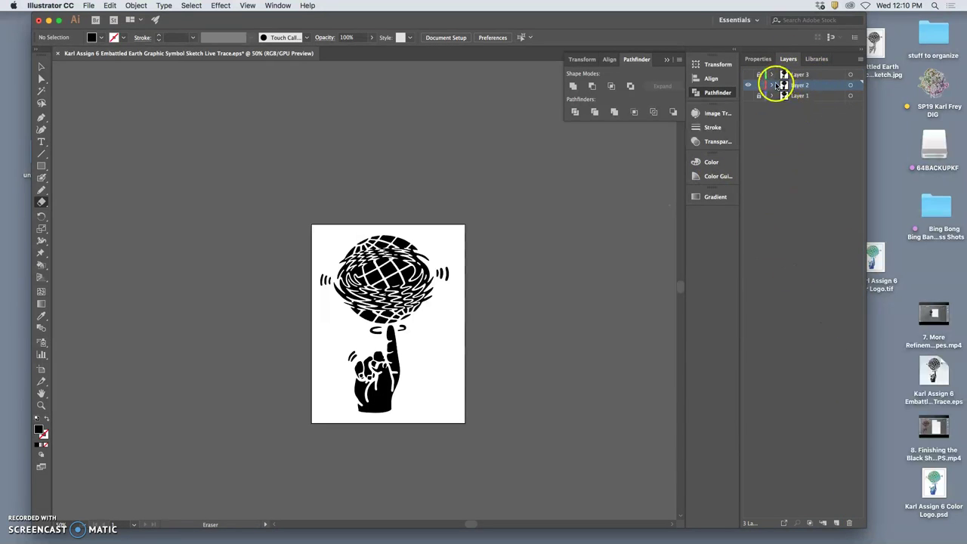
drag(780, 85, 850, 522)
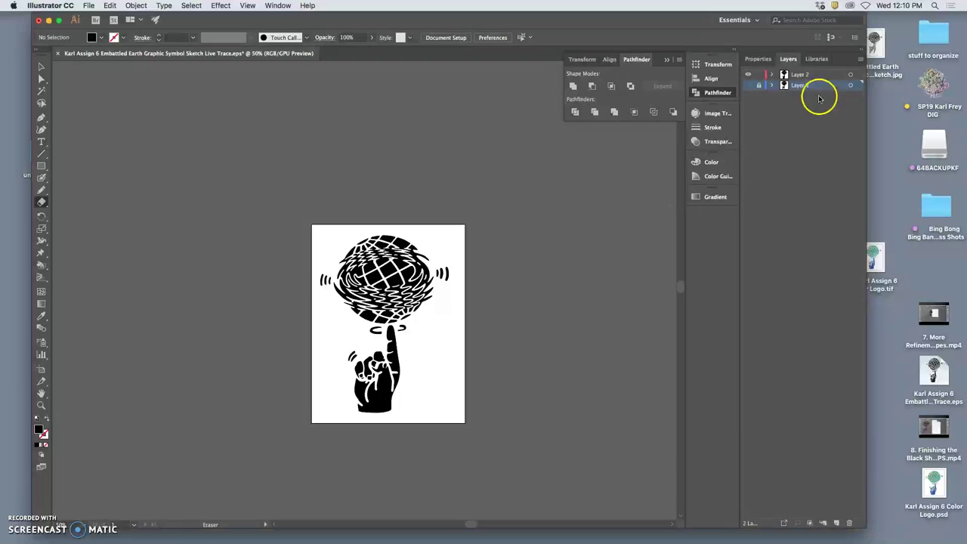
drag(820, 88, 850, 523)
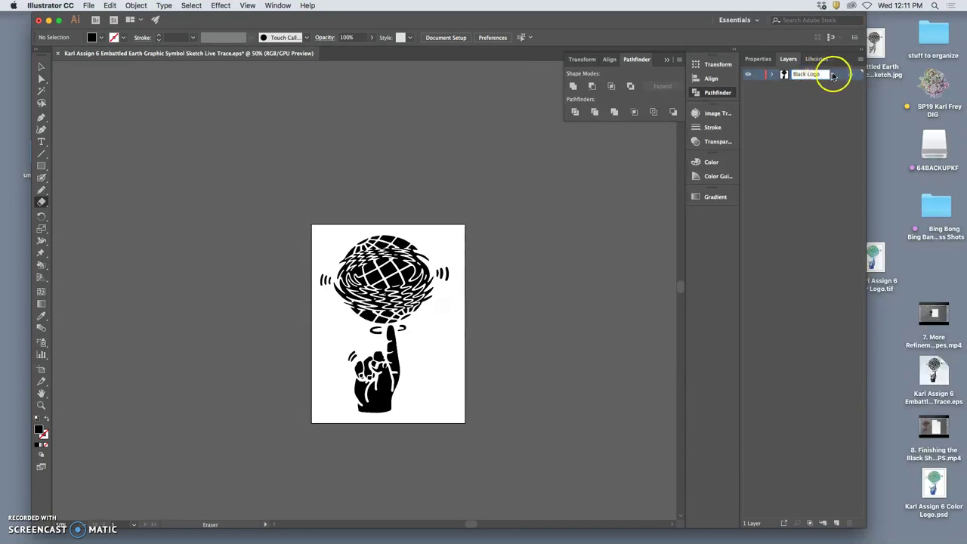
Copy the Black Logo artwork, lock Black Logo, and paste the artwork in place on a new layer
click(847, 75)
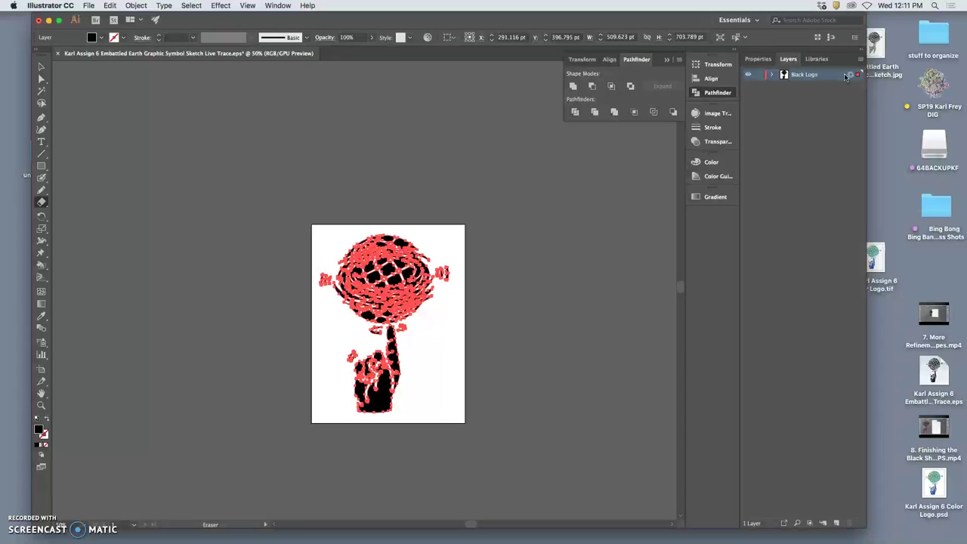
click(835, 522)
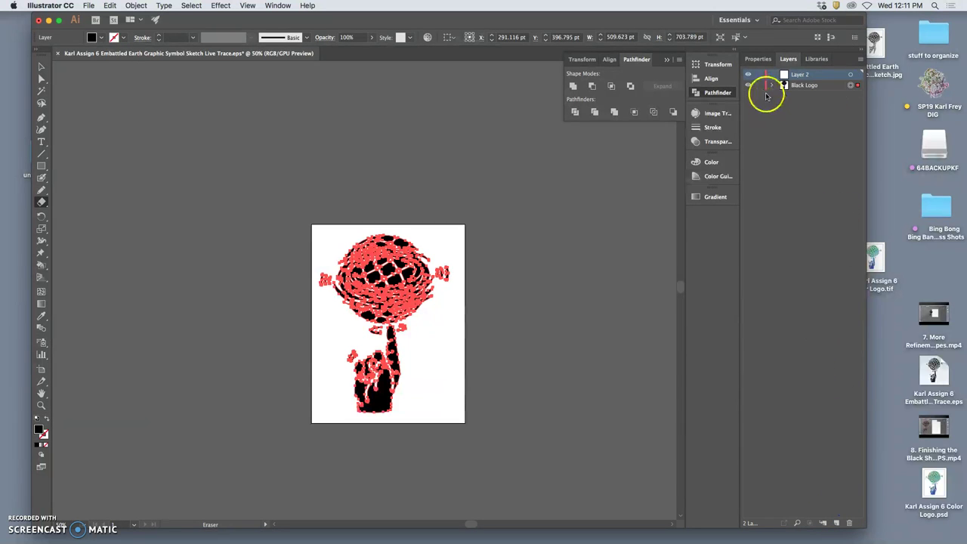
click(759, 85)
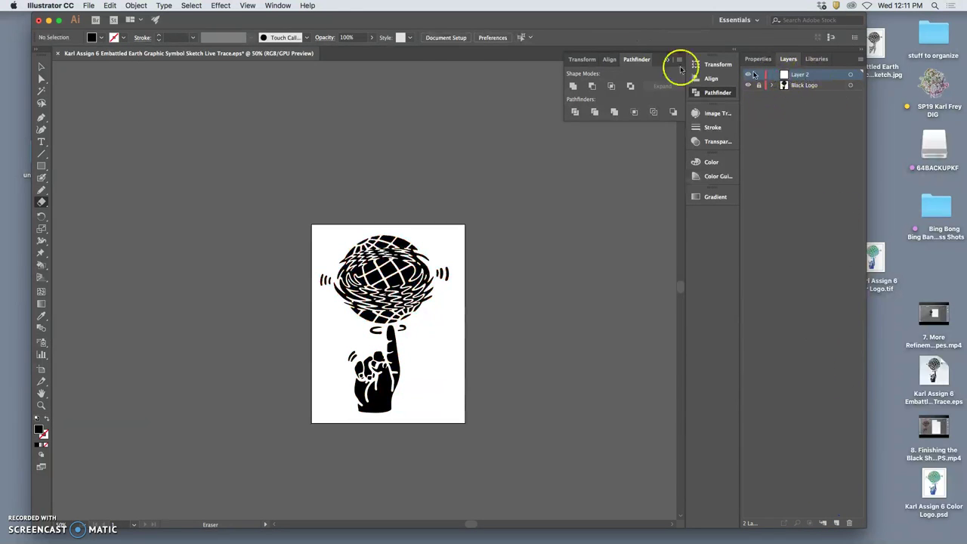
click(111, 6)
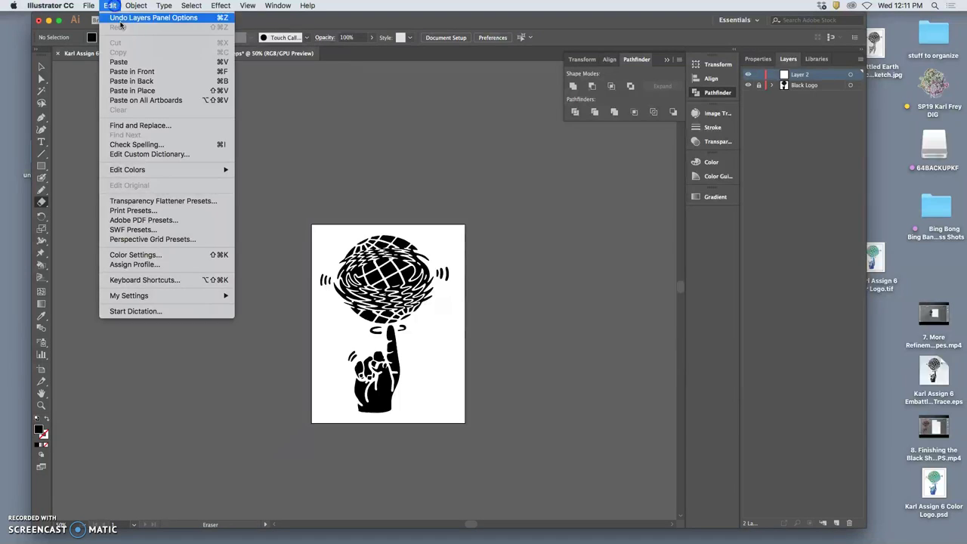
click(142, 92)
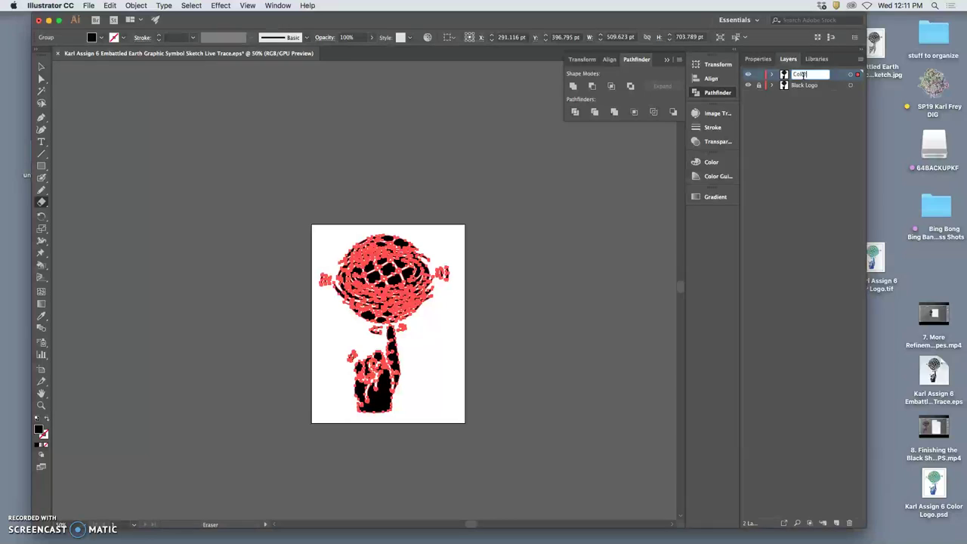
Name the new layer Color Logo, hide Black Logo, and select the Color Logo artwork
click(797, 112)
click(748, 85)
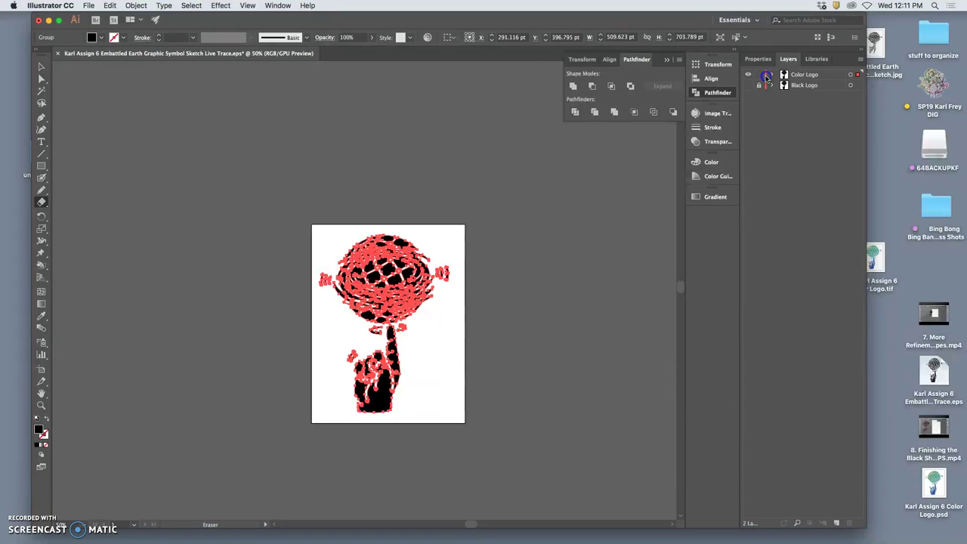
click(859, 75)
Change the Color Logo artwork's fill from black to dark grey in the Color Picker
key(super+equal)
key(super+equal)
key(super+equal)
key(shift+e)
scroll(423, 259, down, 8)
key(super+1)
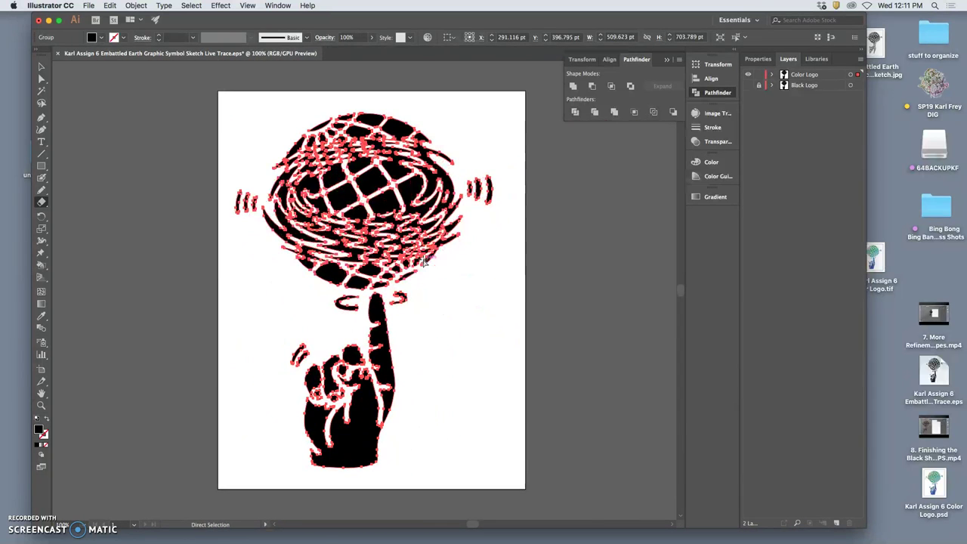
double_click(39, 429)
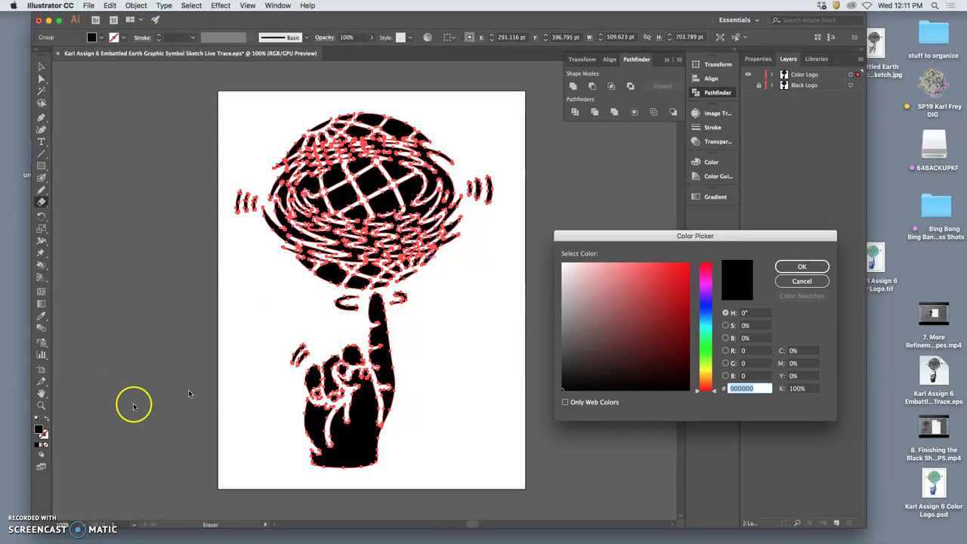
drag(649, 277, 676, 276)
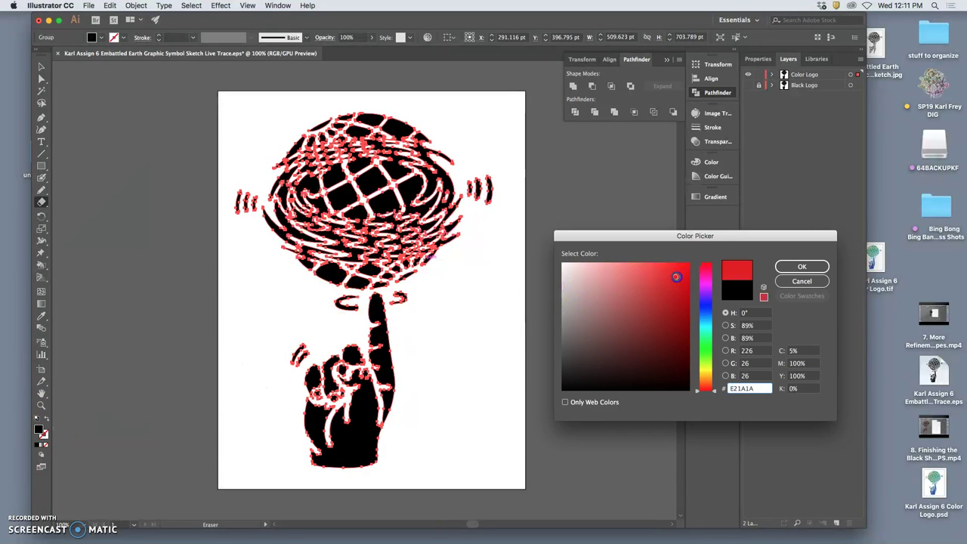
click(789, 266)
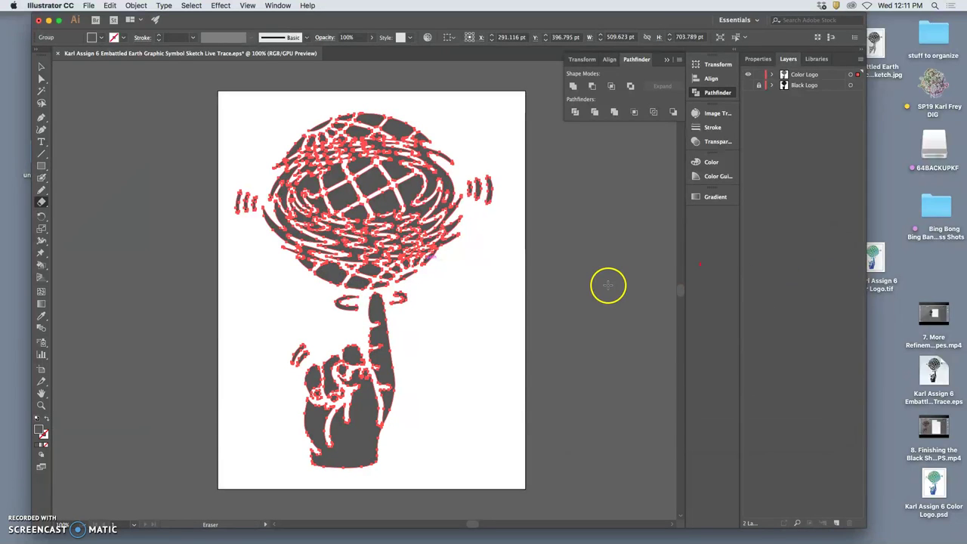